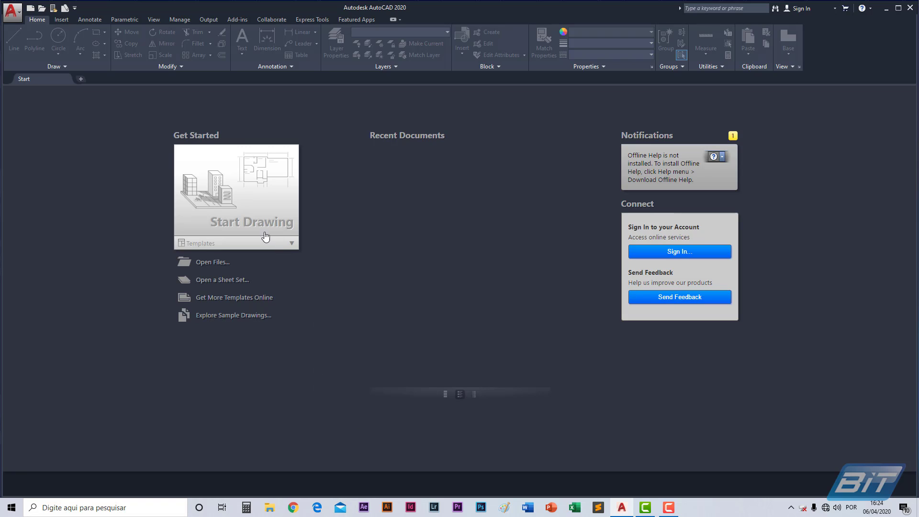
- Start a new drawing and open the Layer Properties Manager
click(218, 220)
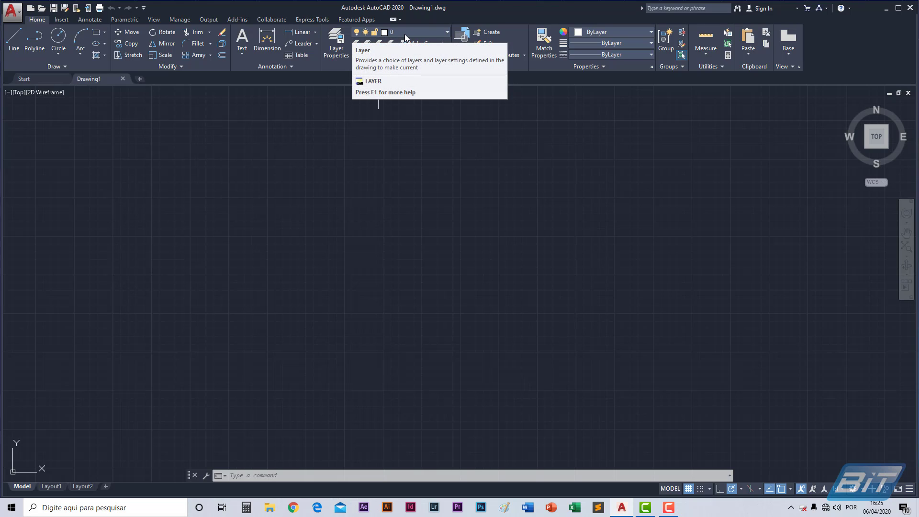
click(447, 32)
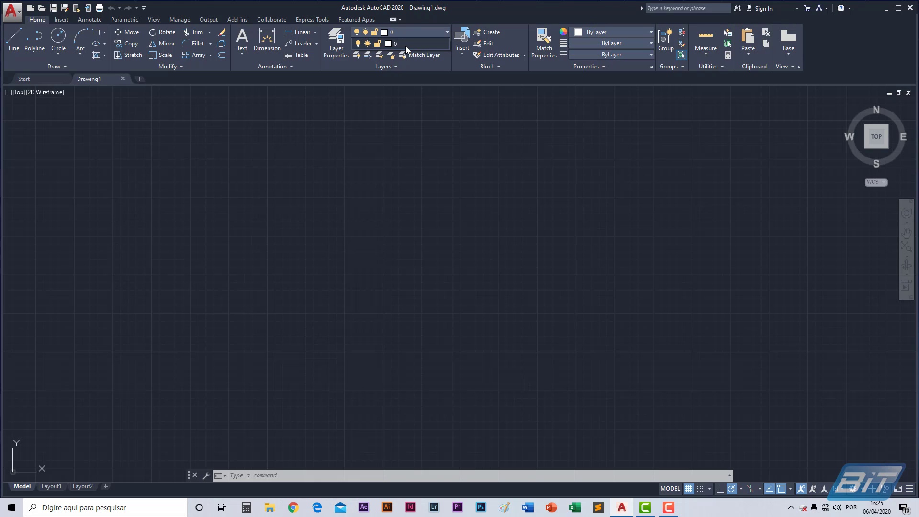
click(331, 46)
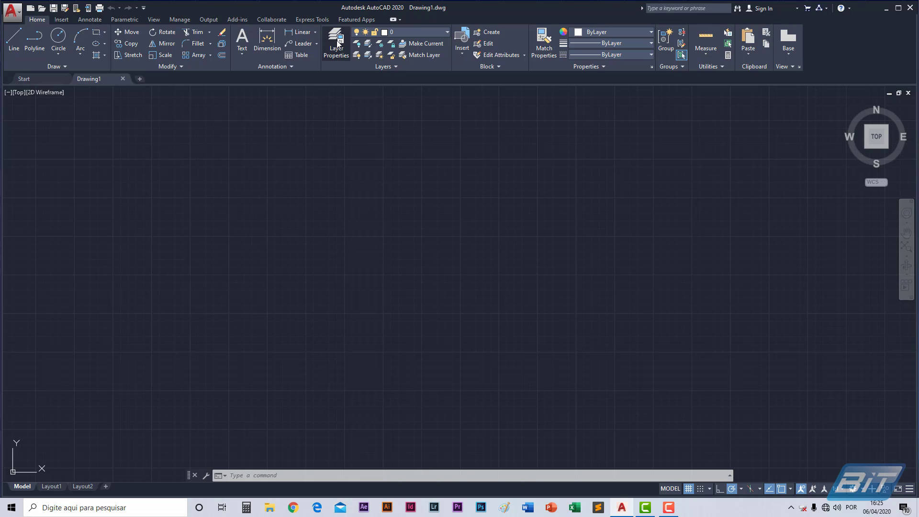
click(338, 42)
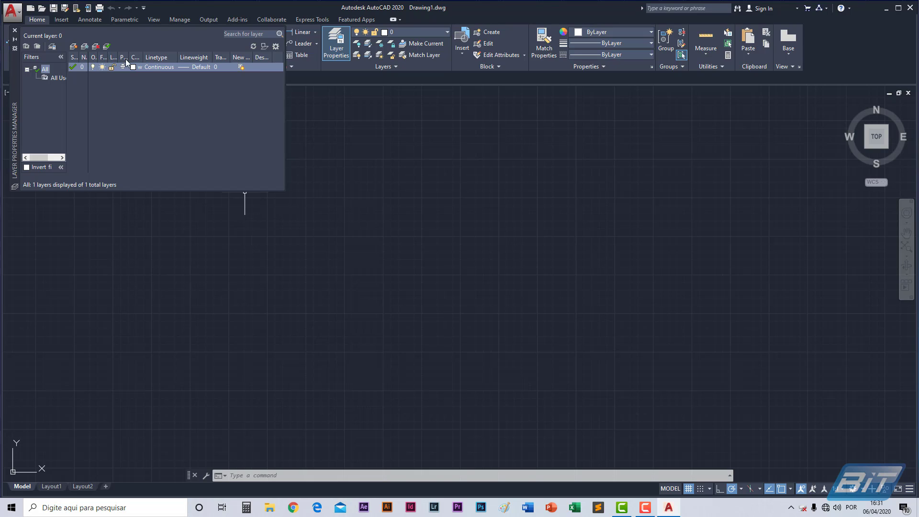
- Maximize all columns of the layer list and widen the Layer Properties Manager to fit them
right_click(152, 60)
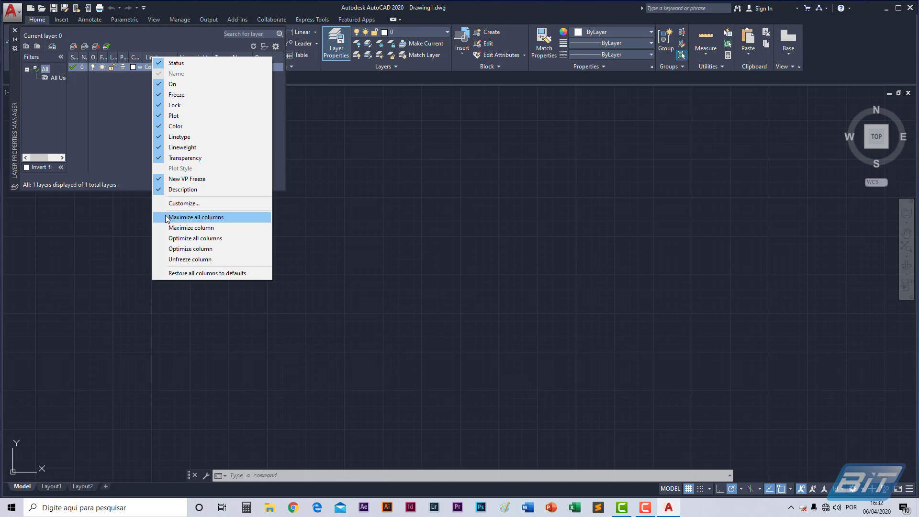
click(203, 217)
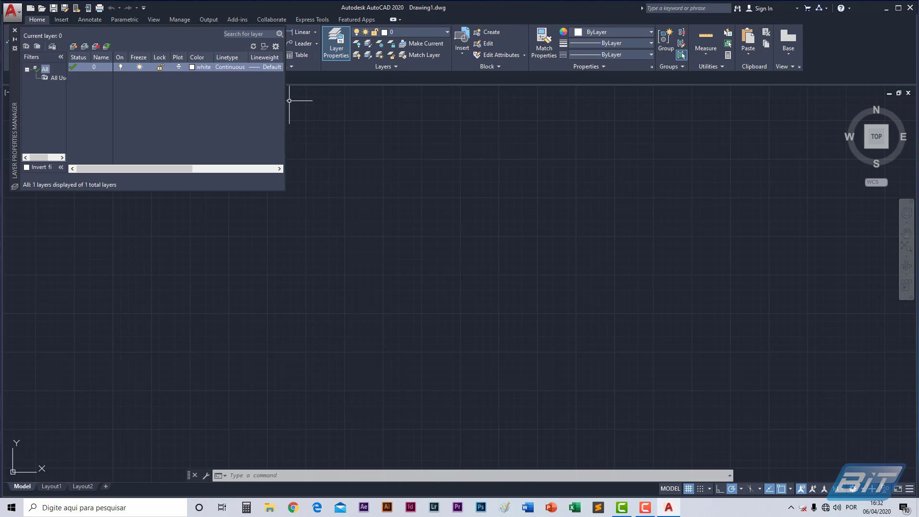
drag(284, 101, 409, 106)
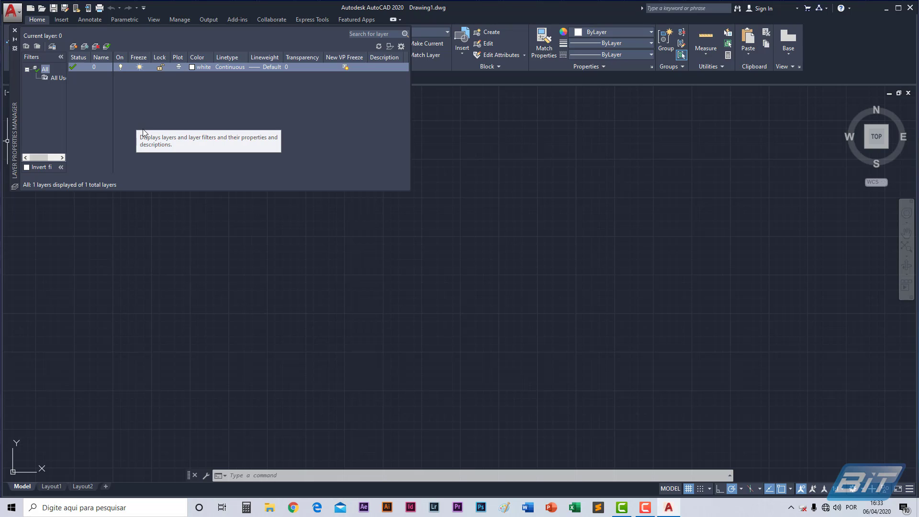
- Create a new layer named Paredes
click(73, 48)
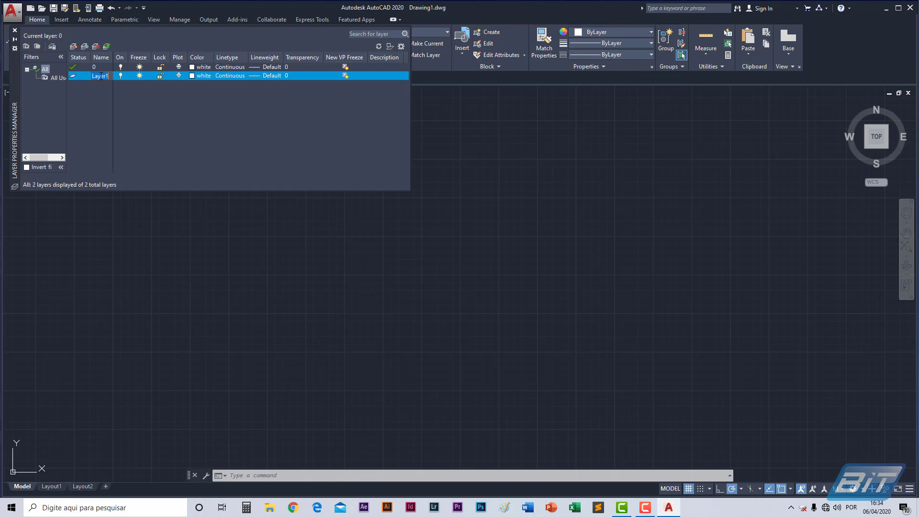
text(Pared...)
key(Return)
- Give the Paredes layer the color white and a lineweight of 0.30 mm
click(191, 75)
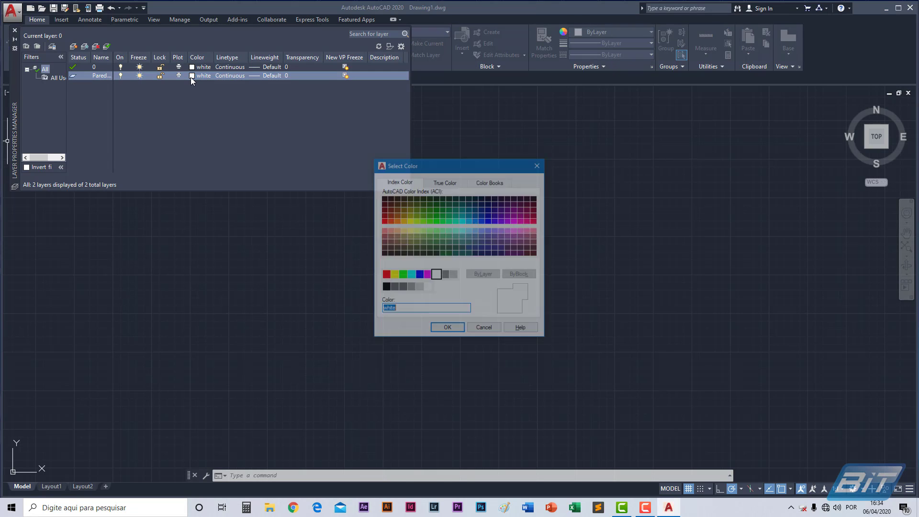
click(436, 276)
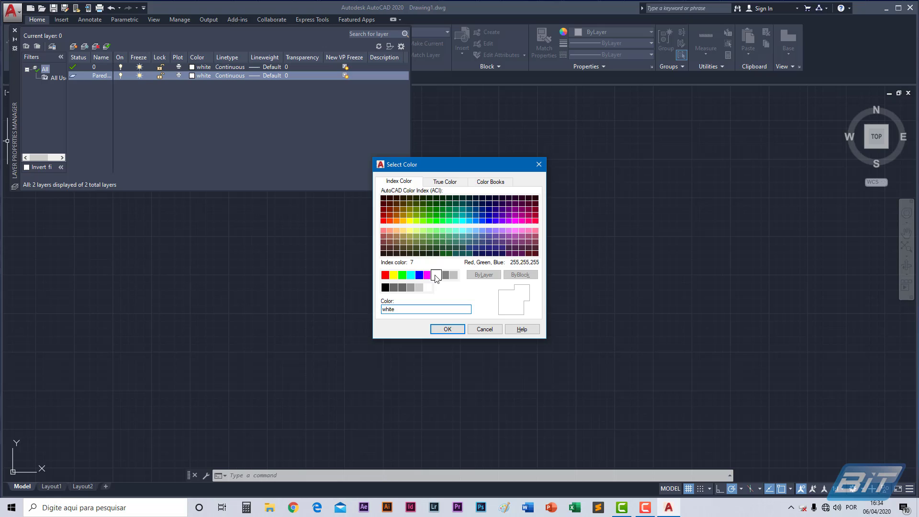
click(447, 329)
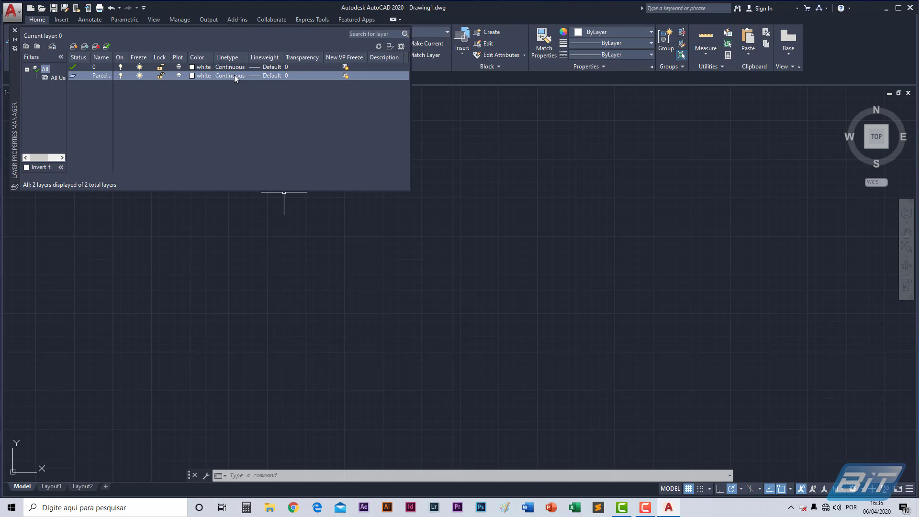
click(264, 76)
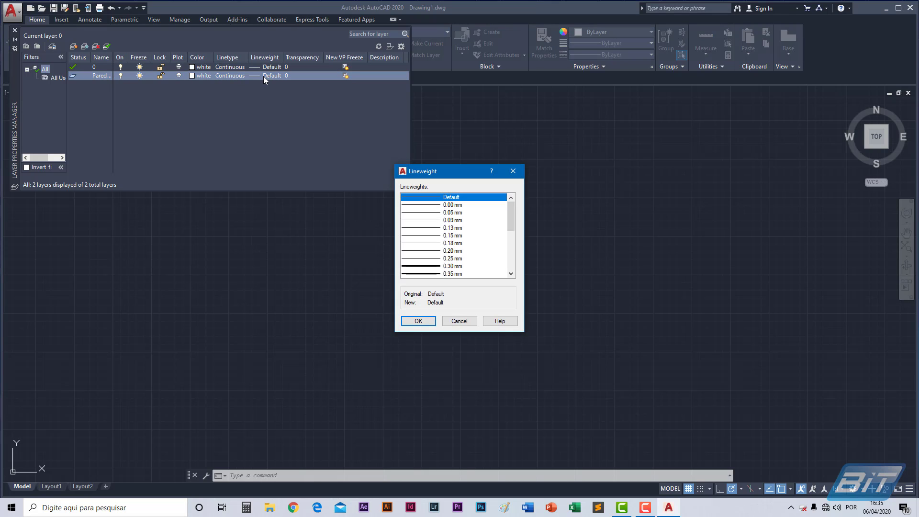
click(452, 267)
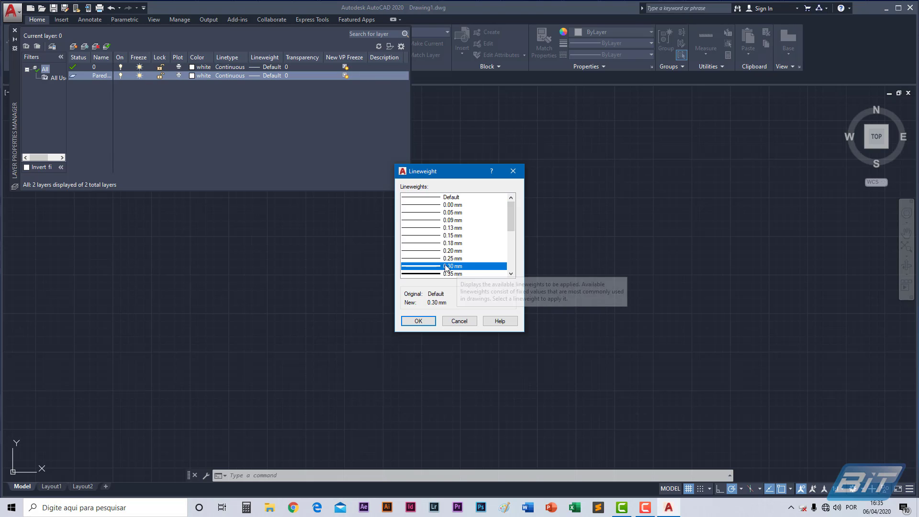
click(416, 322)
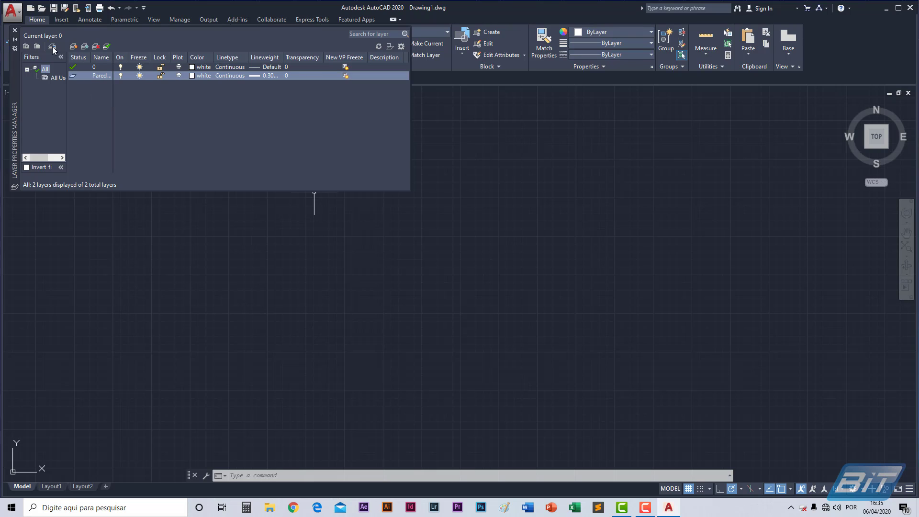
- Create a new layer named Hachura Parede
click(75, 47)
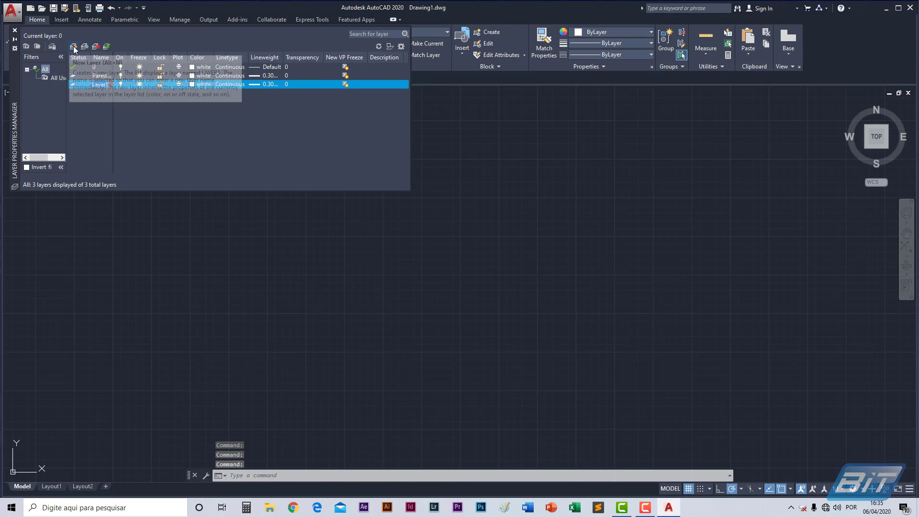
text(H)
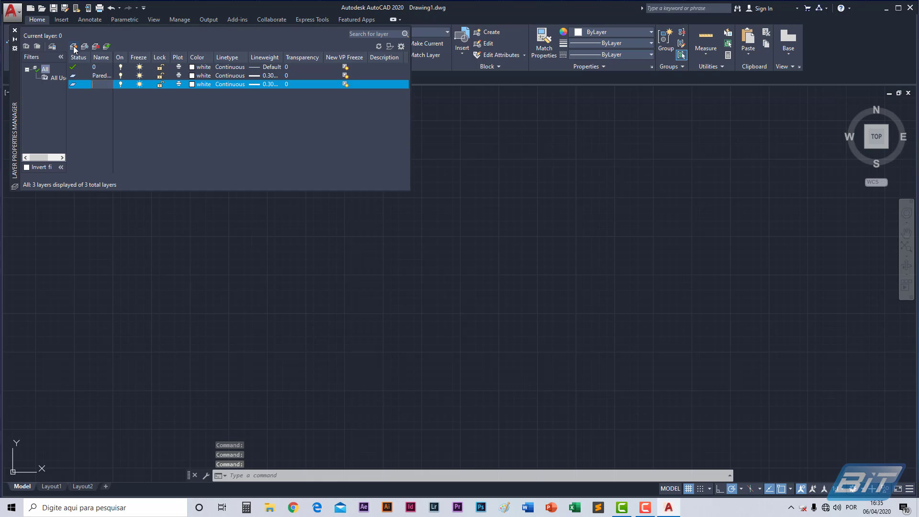
text(ach)
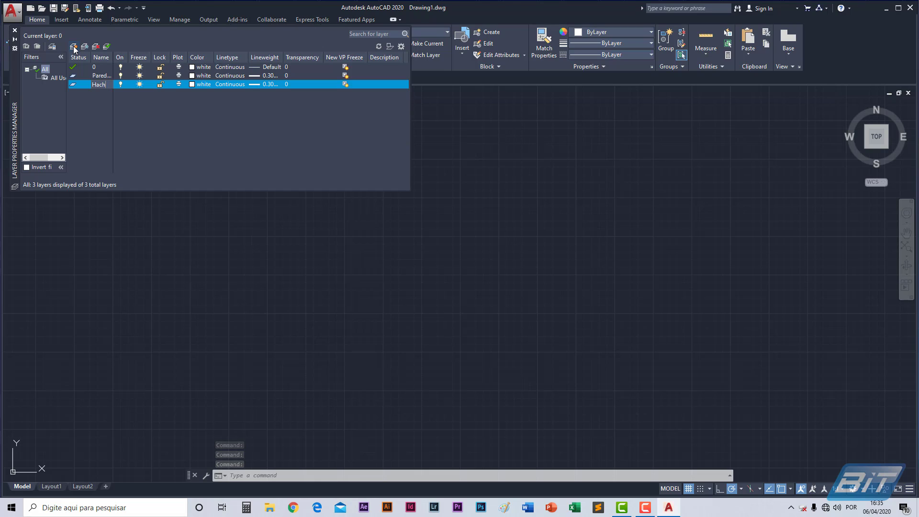
text(ura)
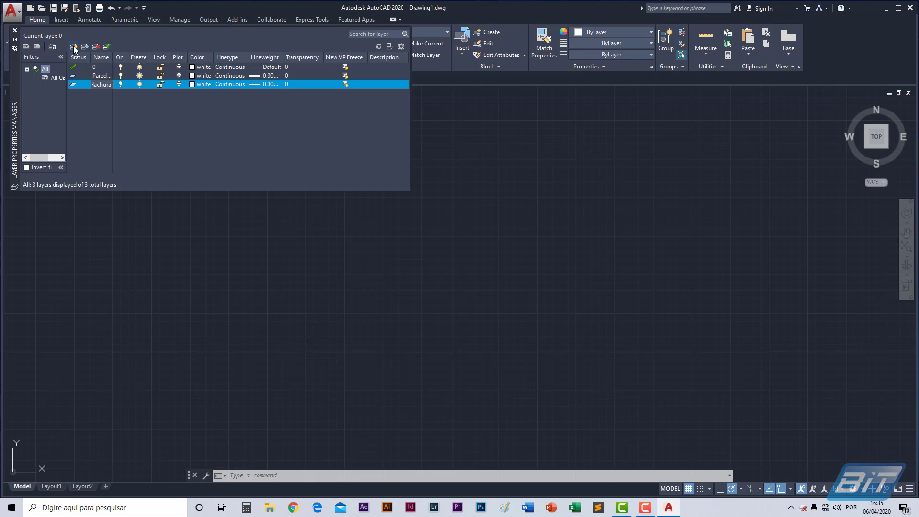
text( Parede)
key(Return)
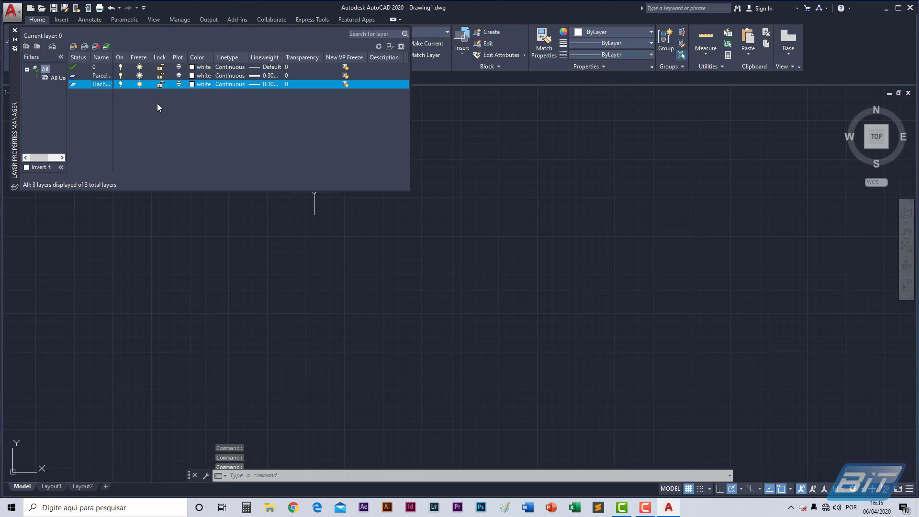
key(F2)
- Set the Hachura Parede layer's color to index 8 and its lineweight to Default
click(204, 84)
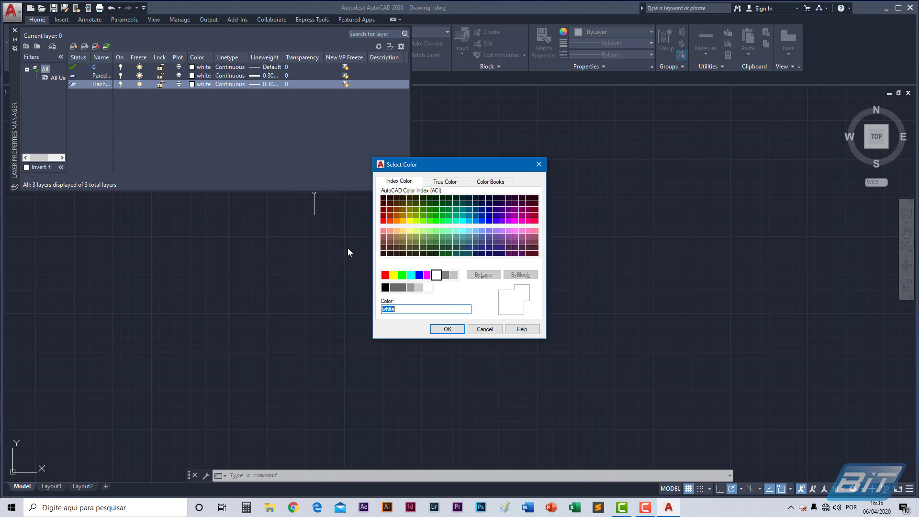
click(445, 275)
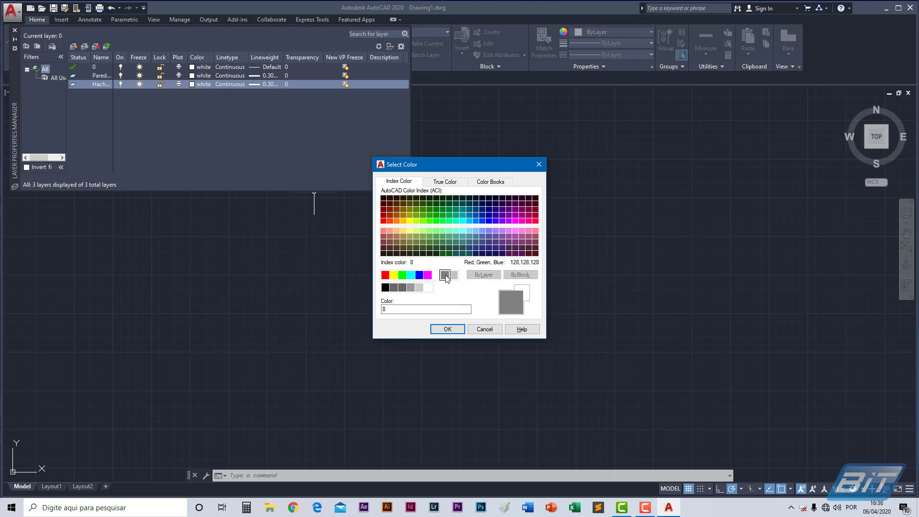
click(447, 329)
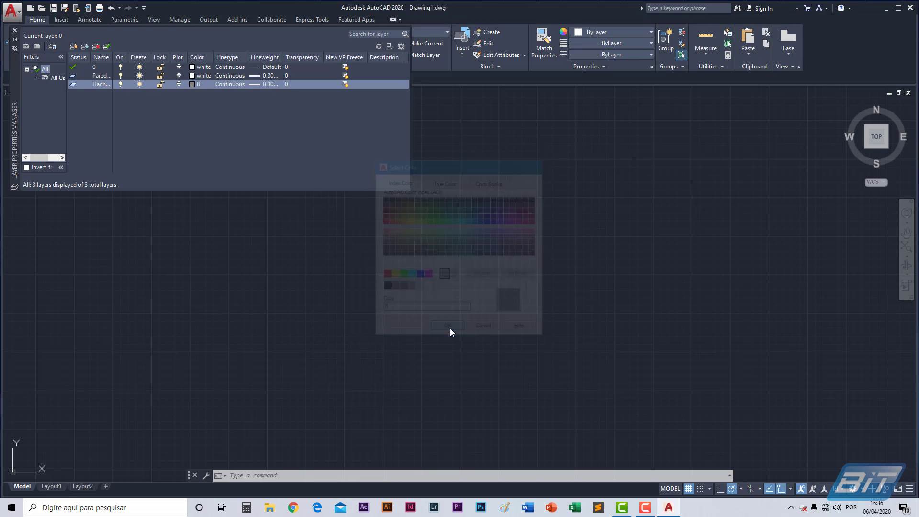
click(229, 84)
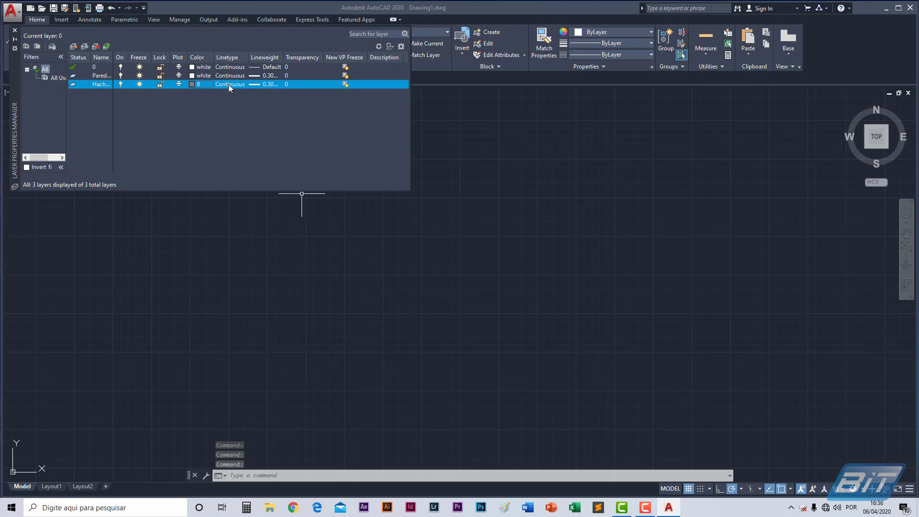
click(437, 305)
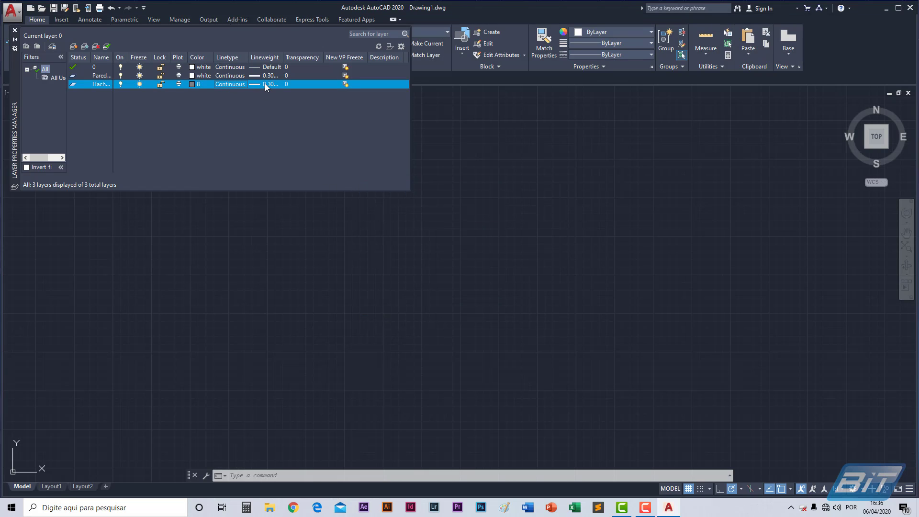
click(265, 85)
click(453, 197)
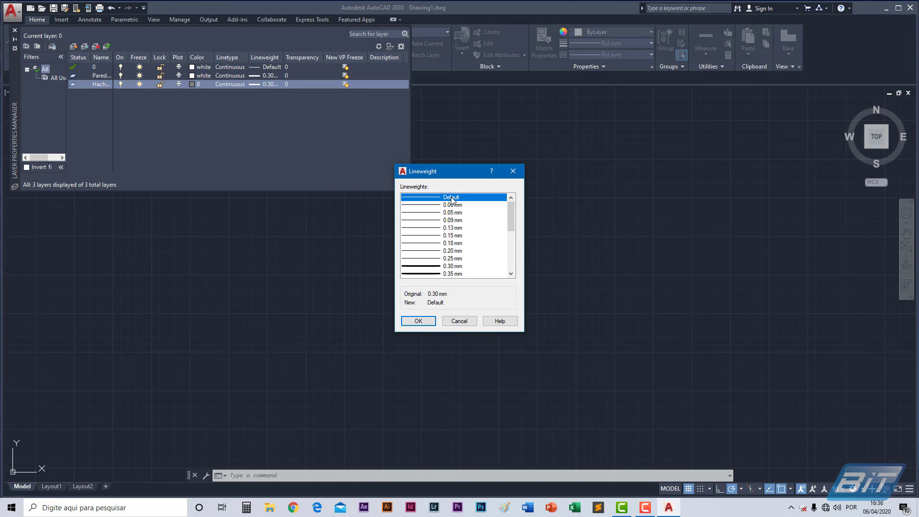
click(417, 322)
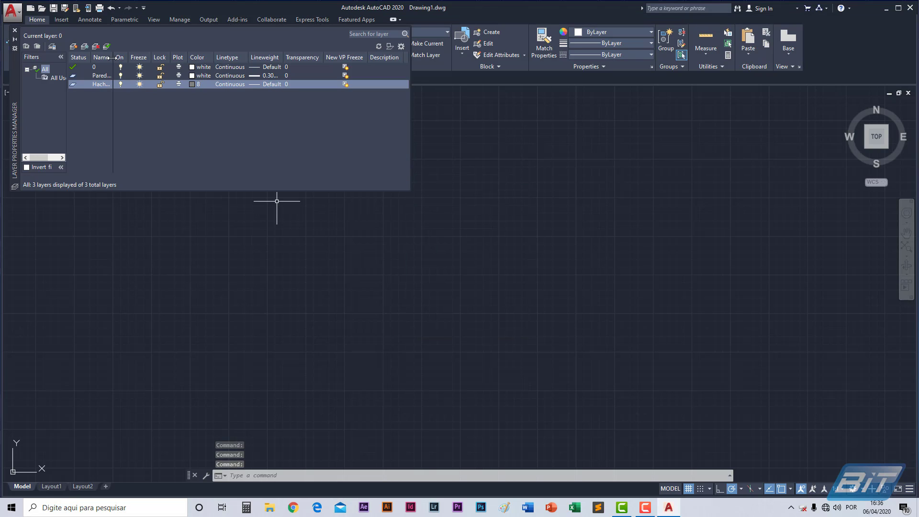
- Widen the Name column to fit the full layer names and create a new layer named Janelas
mouse_move(128, 58)
mouse_down()
mouse_move(150, 58)
mouse_move(141, 58)
mouse_up()
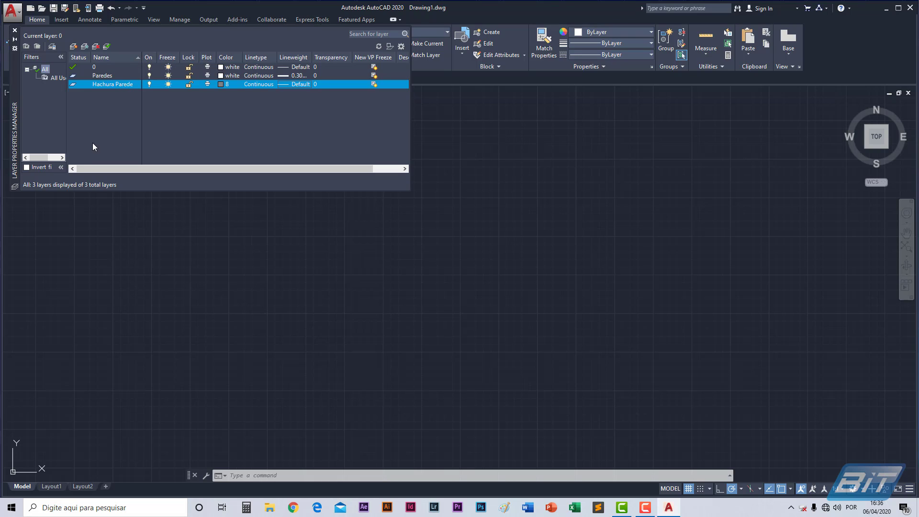
click(74, 46)
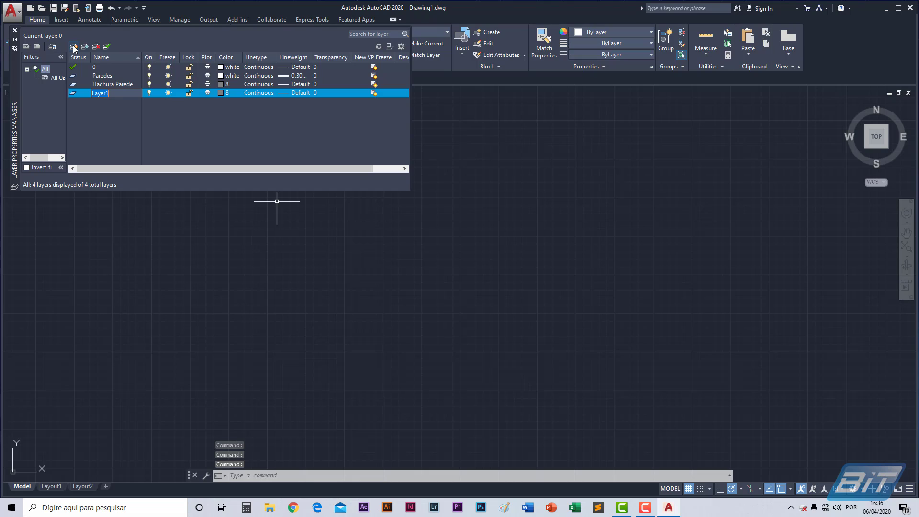
key(BackSpace)
text(Janelas)
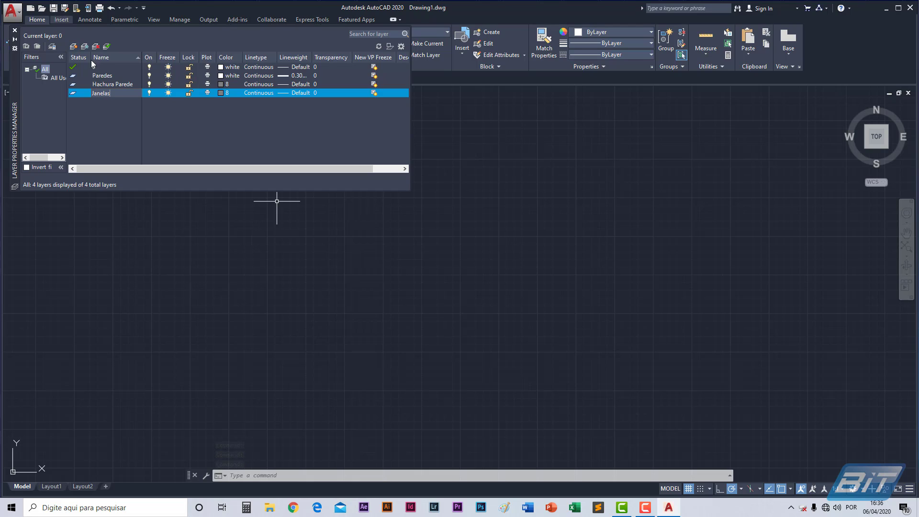
click(179, 120)
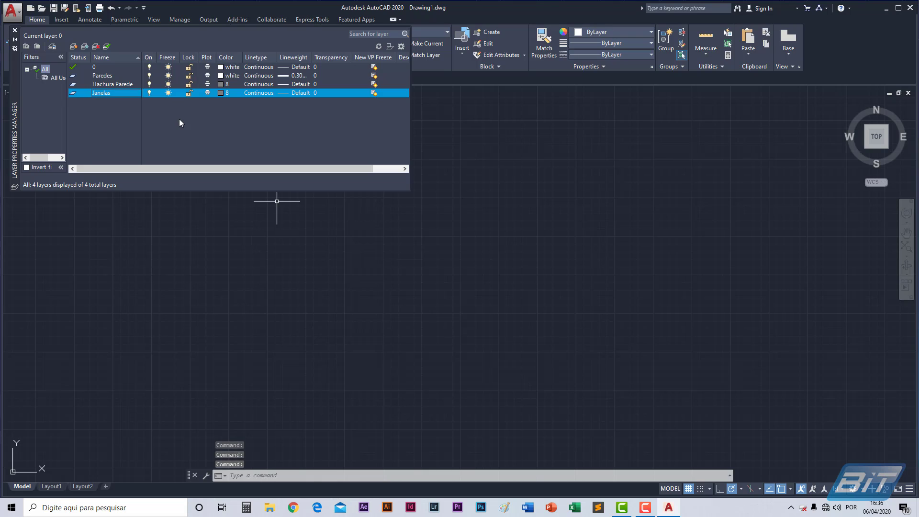
- Set the Janelas layer's color to blue
click(230, 93)
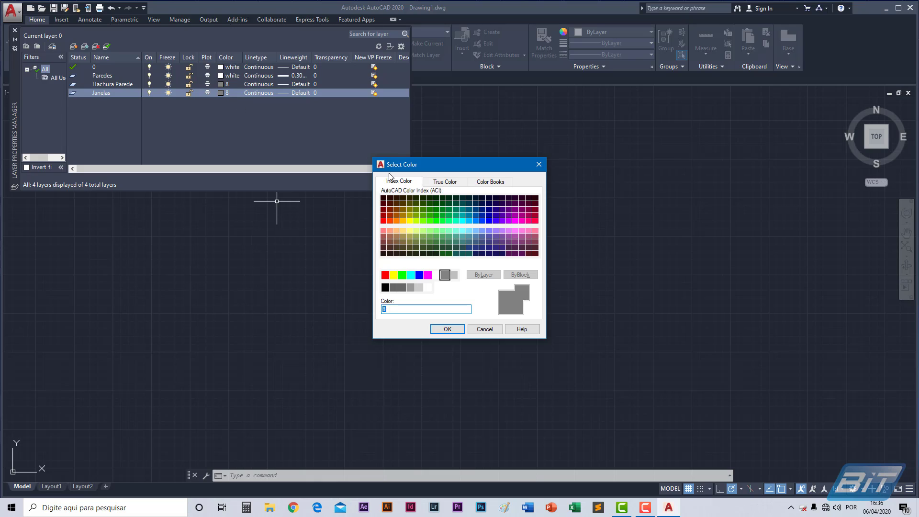
click(419, 276)
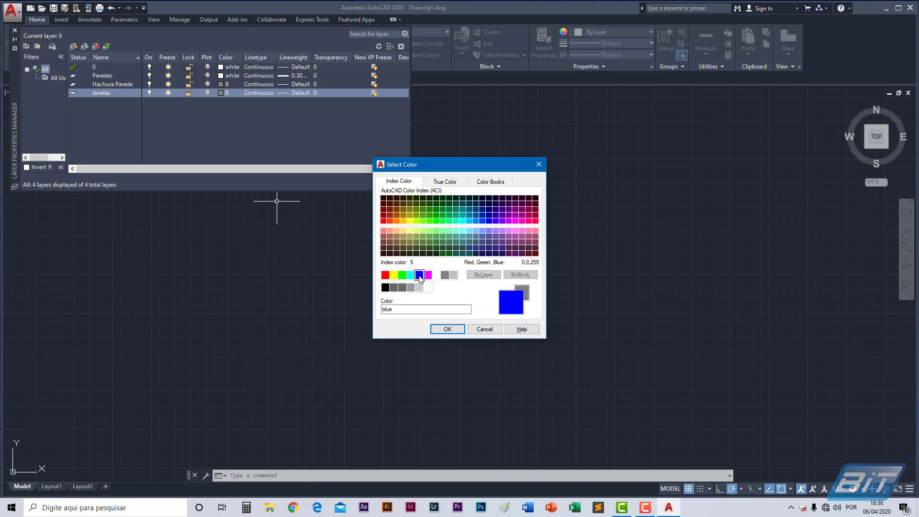
click(448, 329)
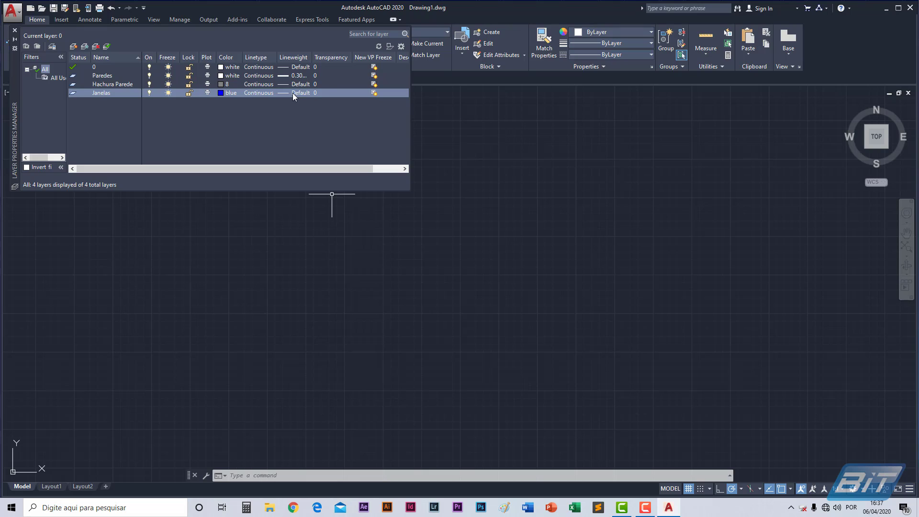
- Create a new layer named Portas and set its color to red, index 10
click(74, 47)
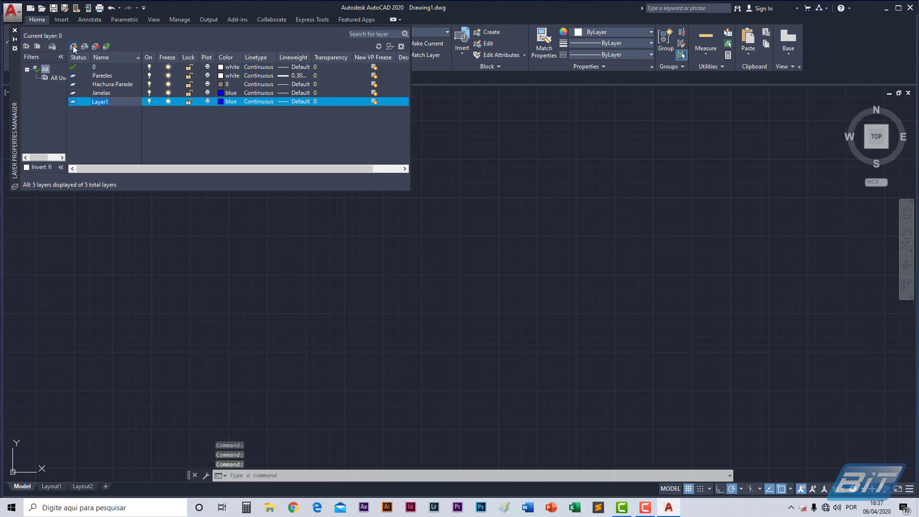
text(Portas)
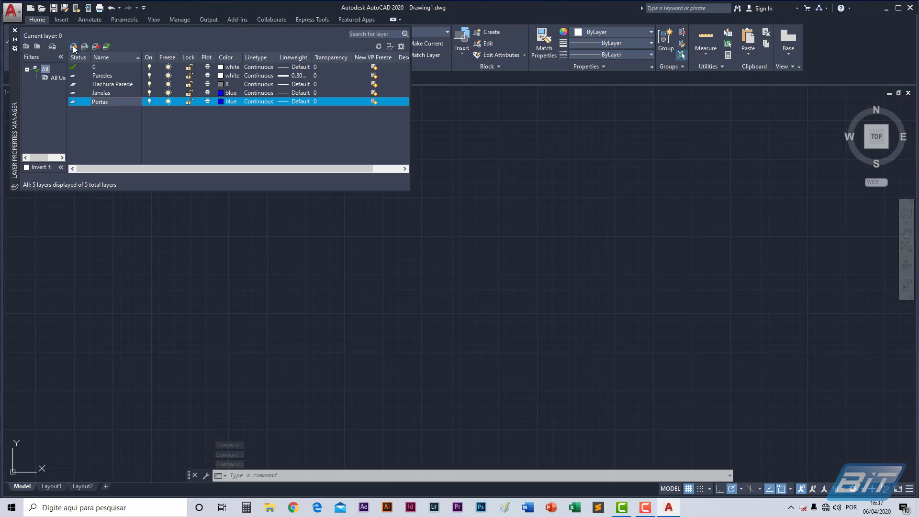
click(165, 133)
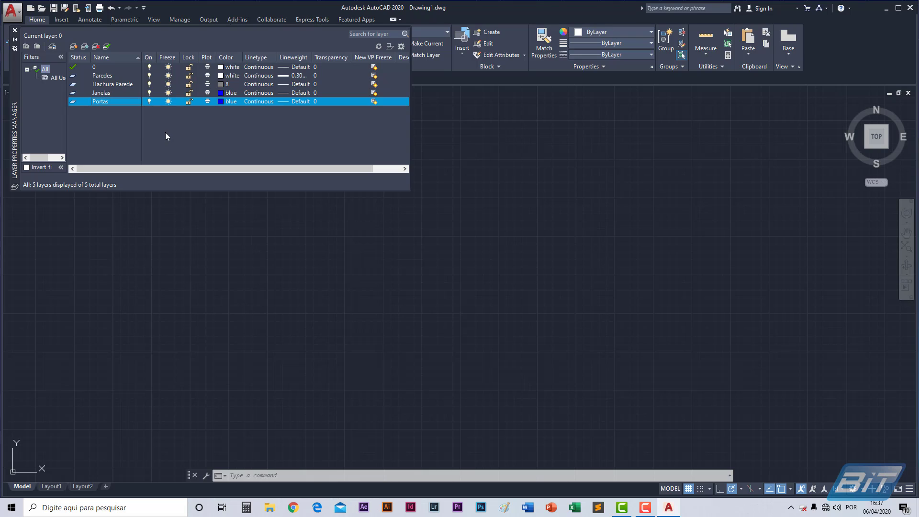
click(234, 100)
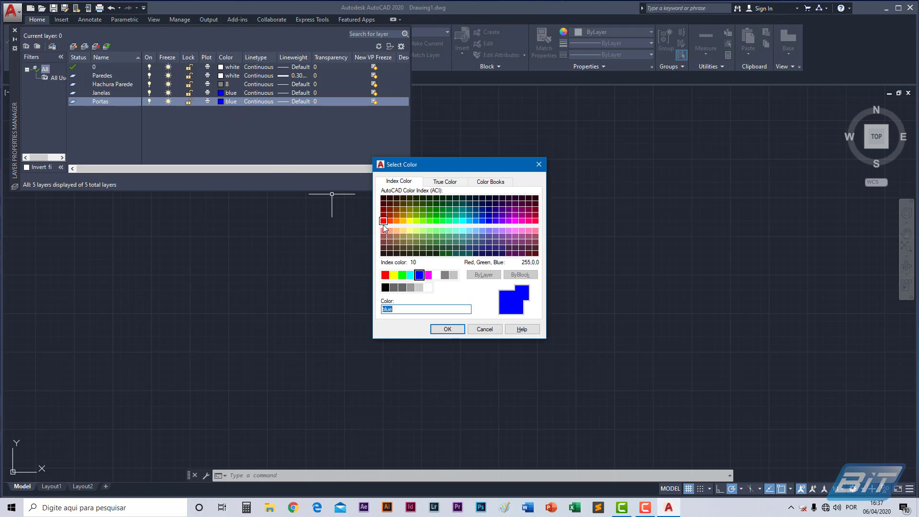
click(383, 221)
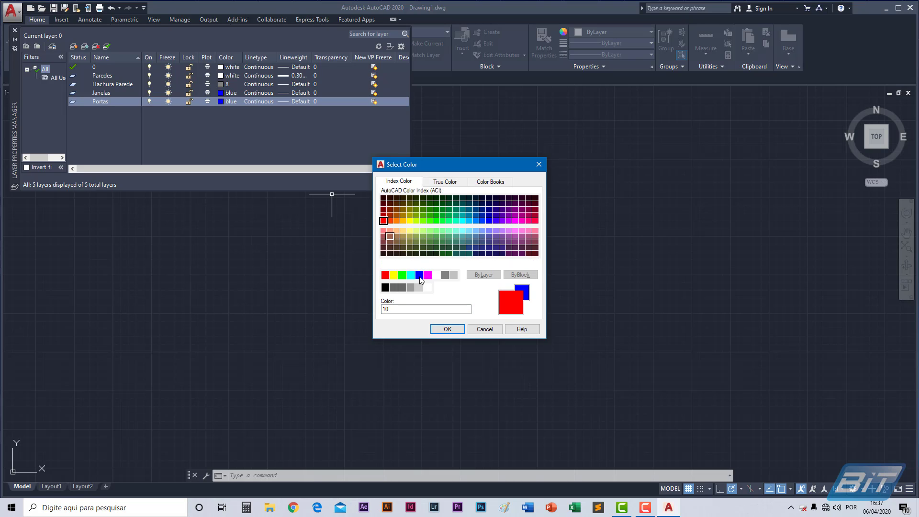
click(447, 330)
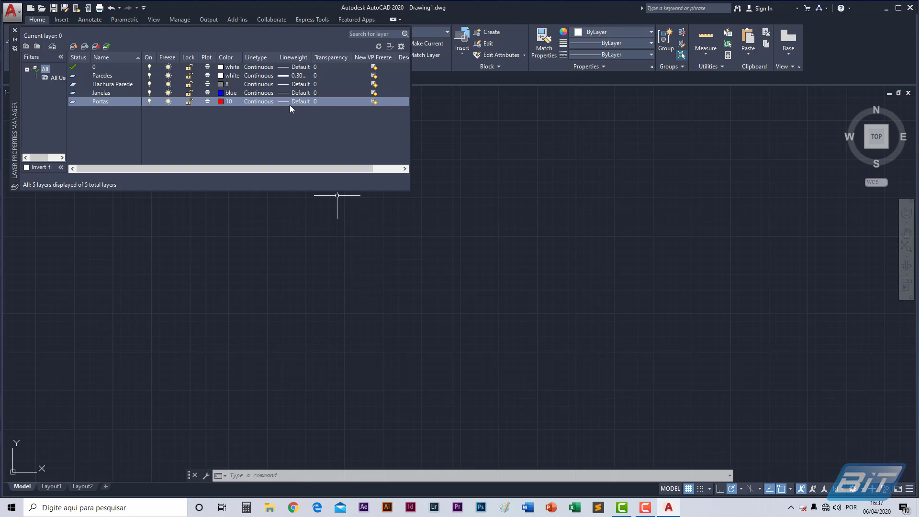
- Create a new layer named Arcos Portas below the Portas layer
click(73, 48)
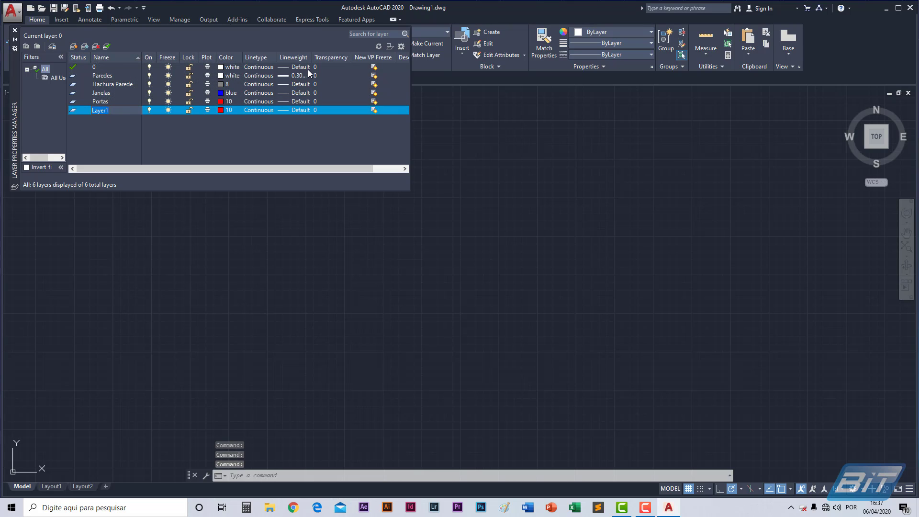
text(Arcos )
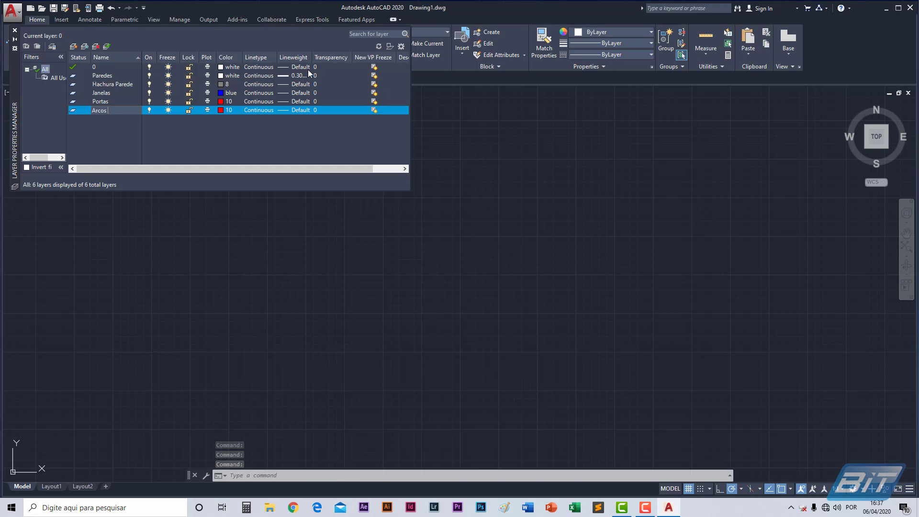
text(Portas)
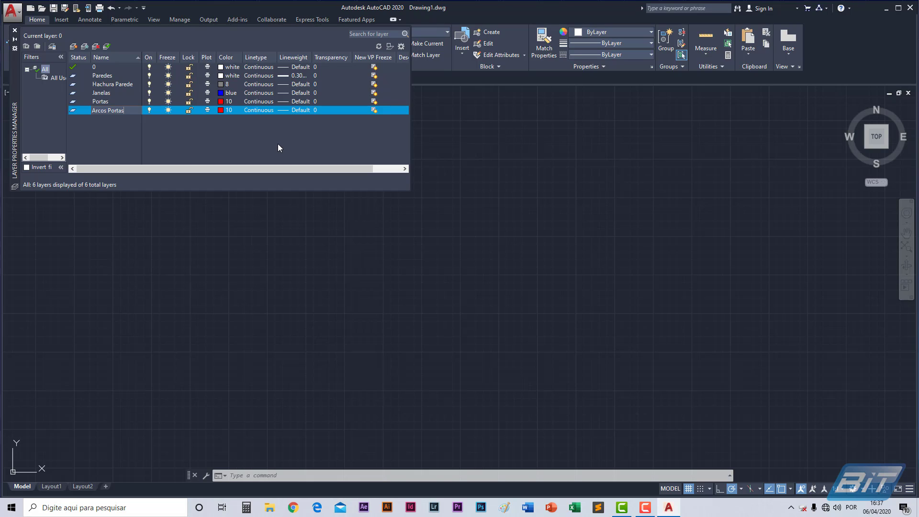
key(Return)
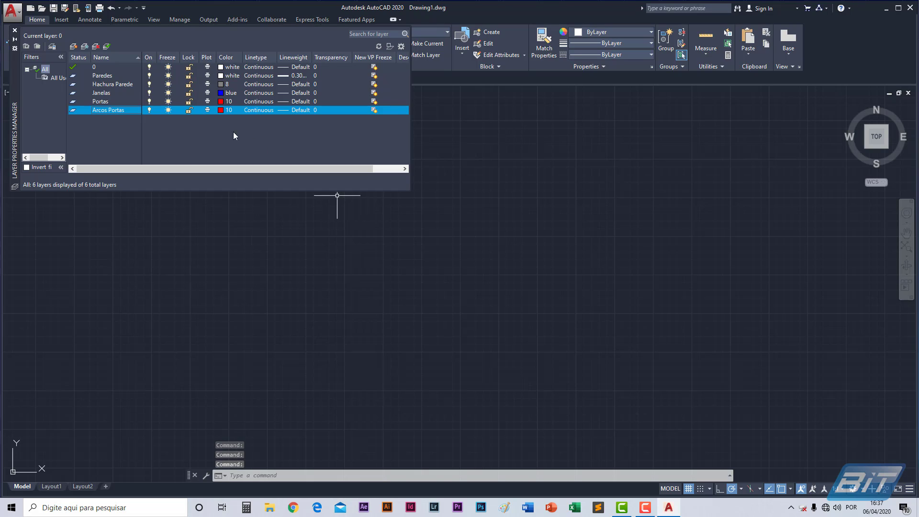
- Set the Arcos Portas layer's color to yellow, and widen the Color column and the layer manager to show full entries
click(221, 111)
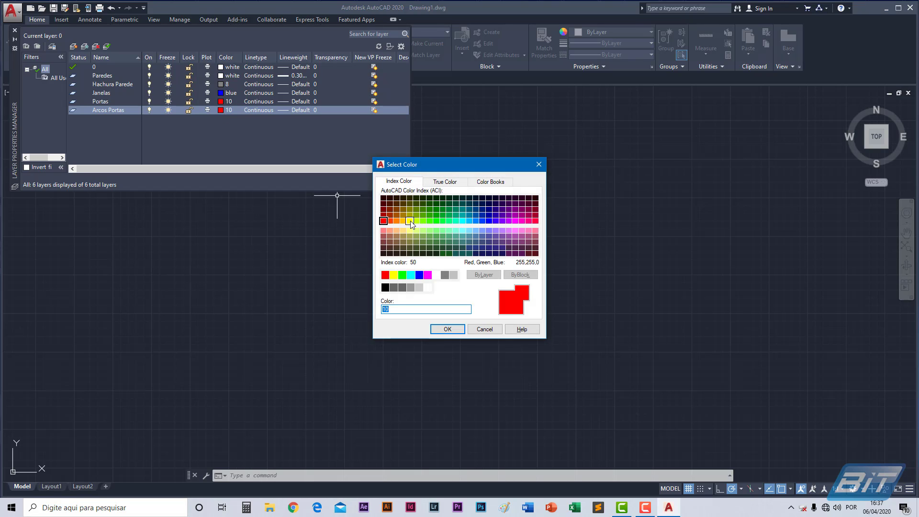
click(393, 275)
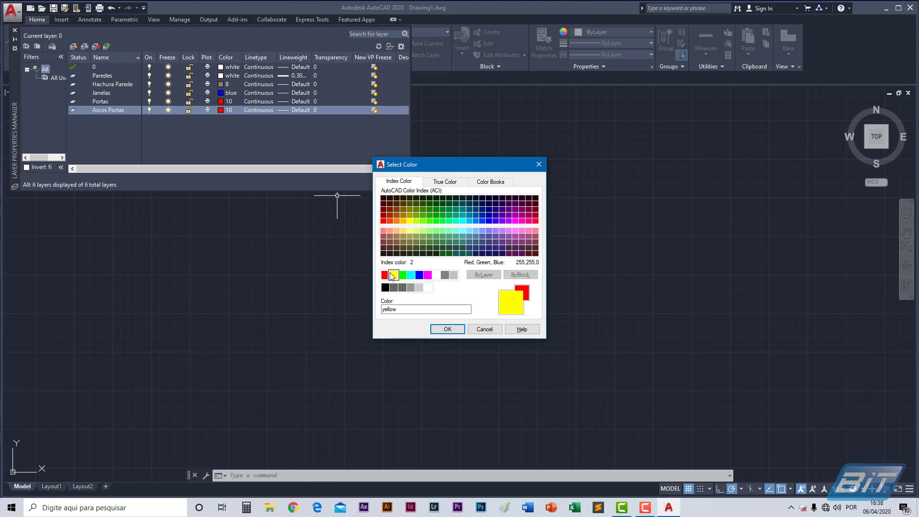
click(440, 328)
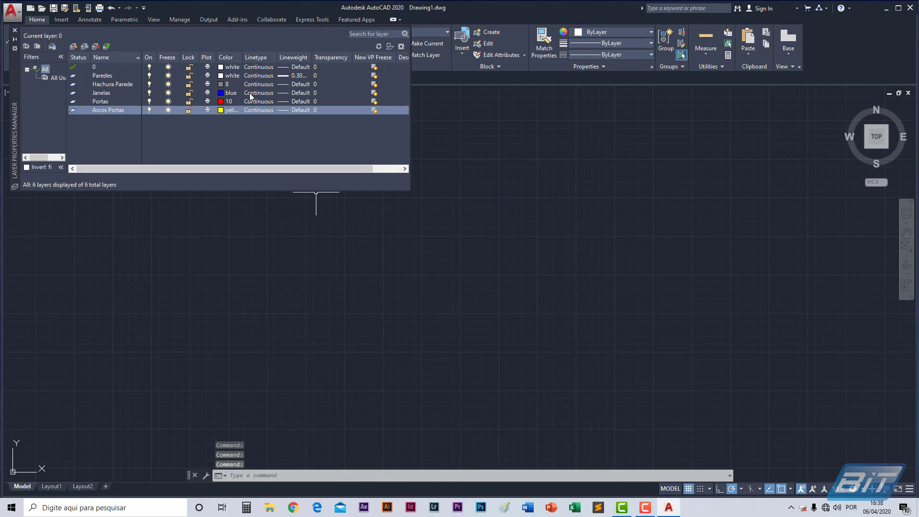
drag(242, 58, 257, 57)
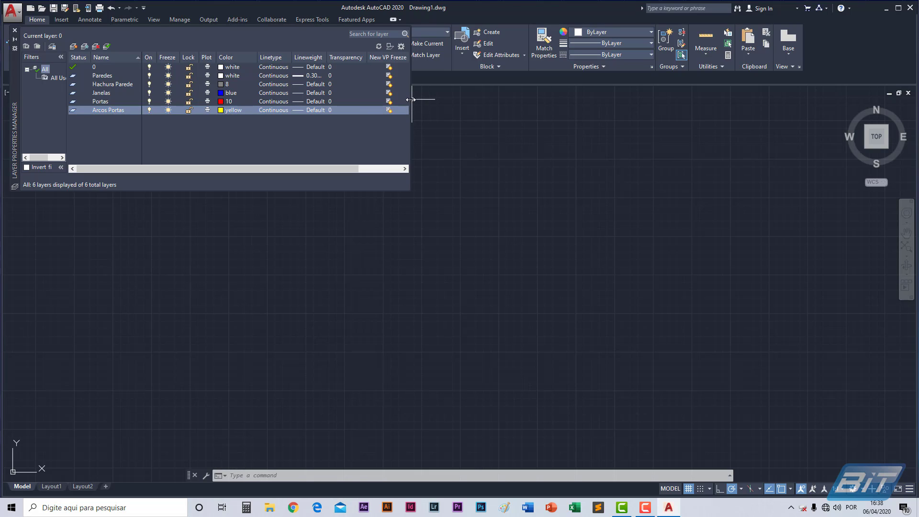
drag(411, 99, 470, 103)
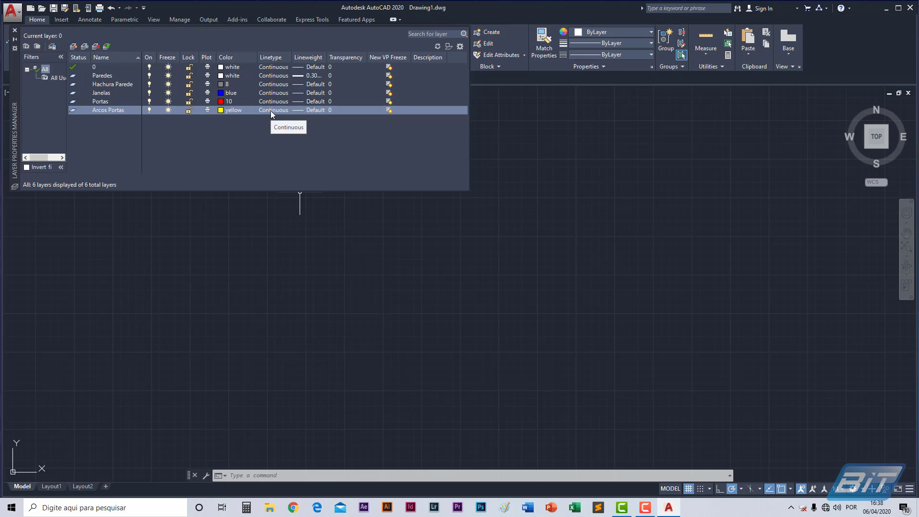
- Load the ACAD_ISO07W100 dotted linetype, assign it to the Arcos Portas layer and close the layer manager
click(271, 111)
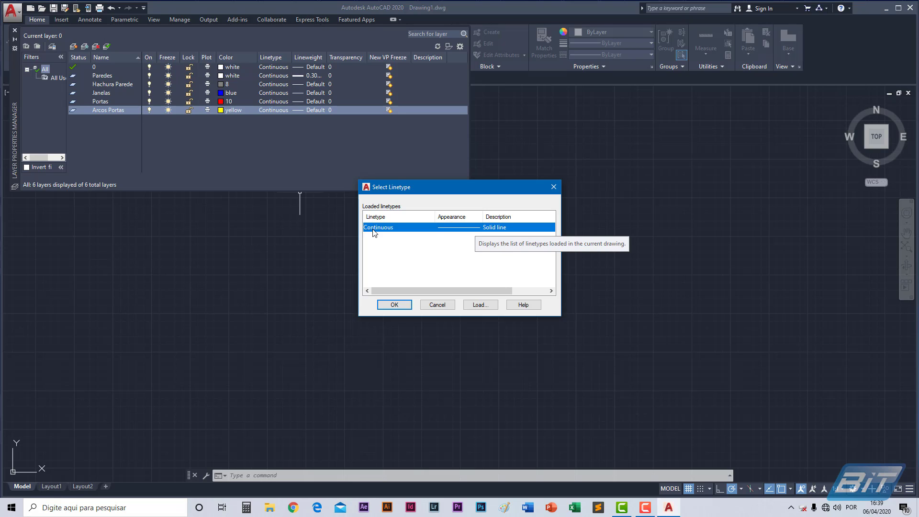
click(480, 305)
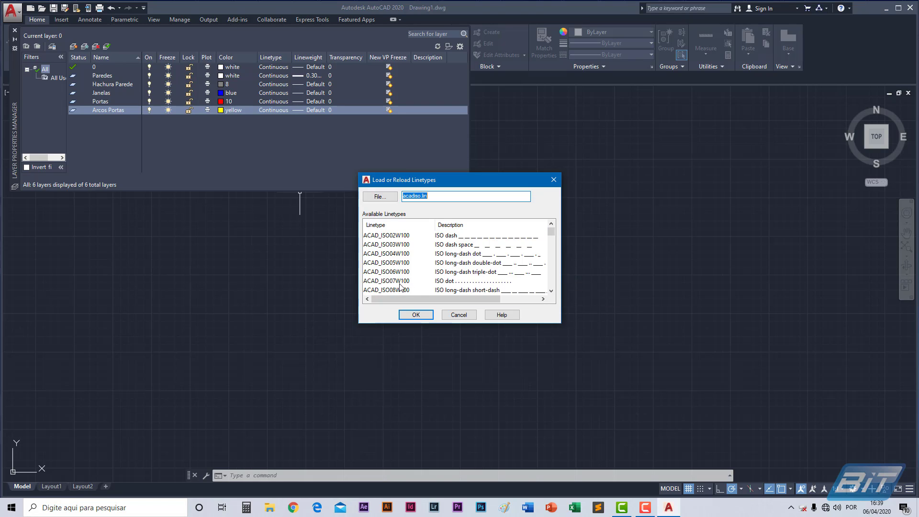
click(465, 283)
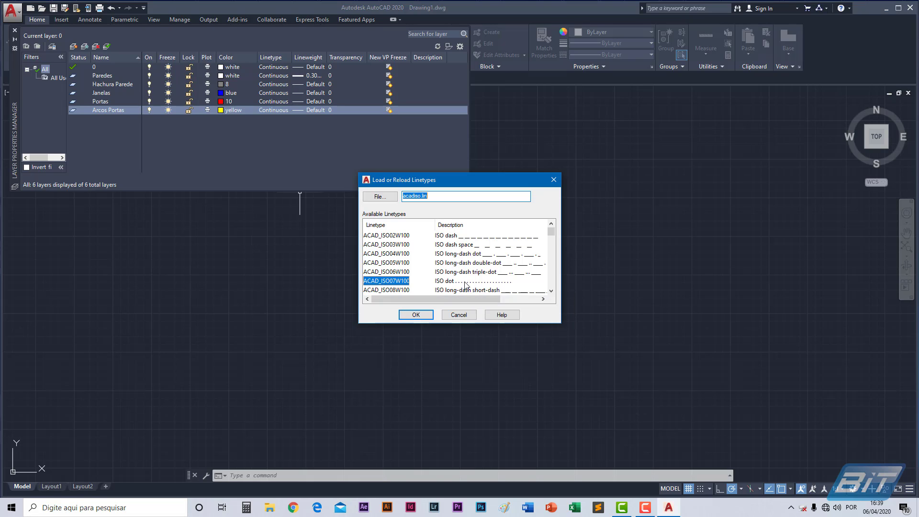
click(416, 315)
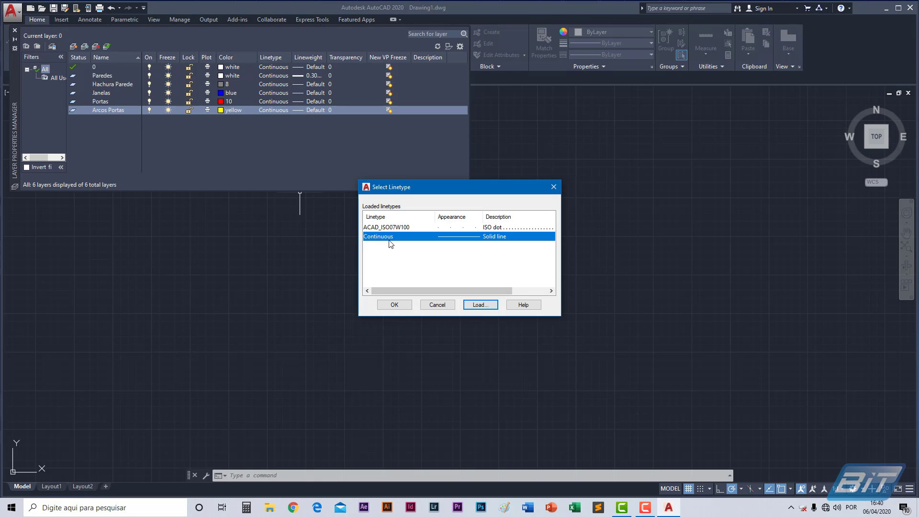
click(386, 227)
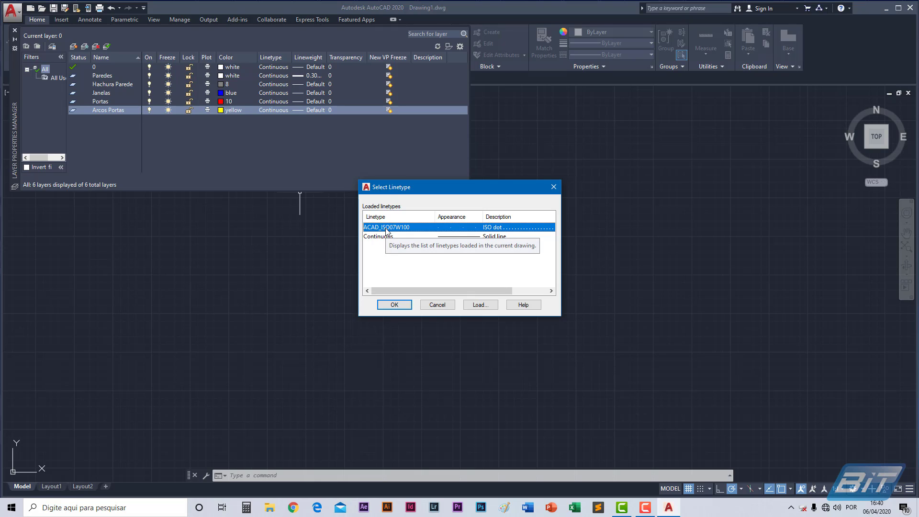
click(393, 305)
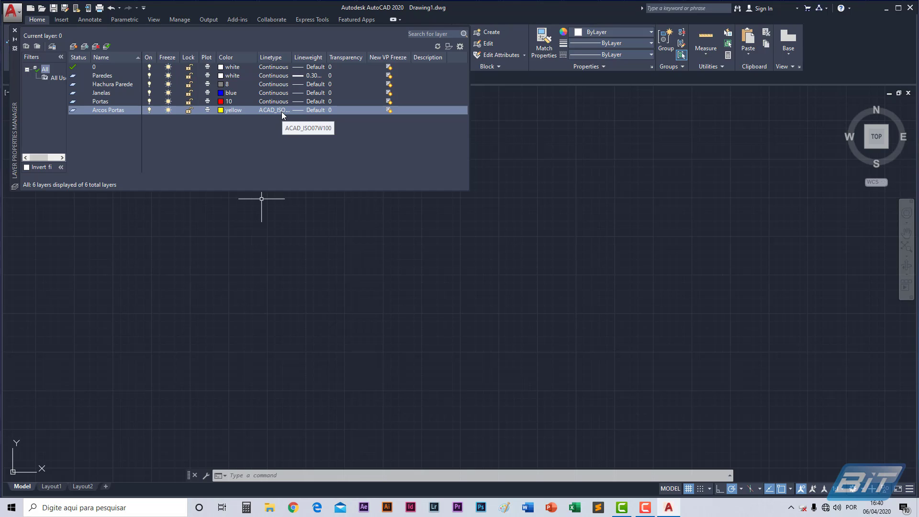
click(12, 30)
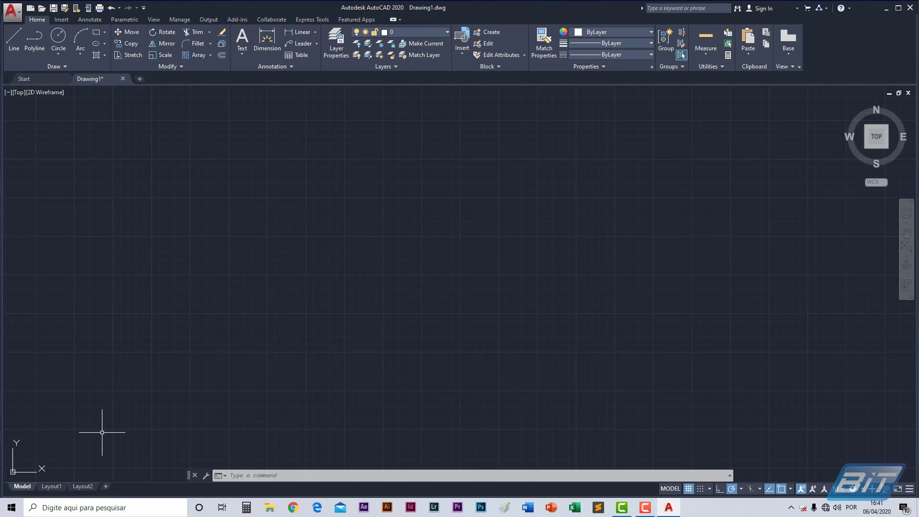
- Make Paredes the current layer for drawing the walls
mouse_move(54, 489)
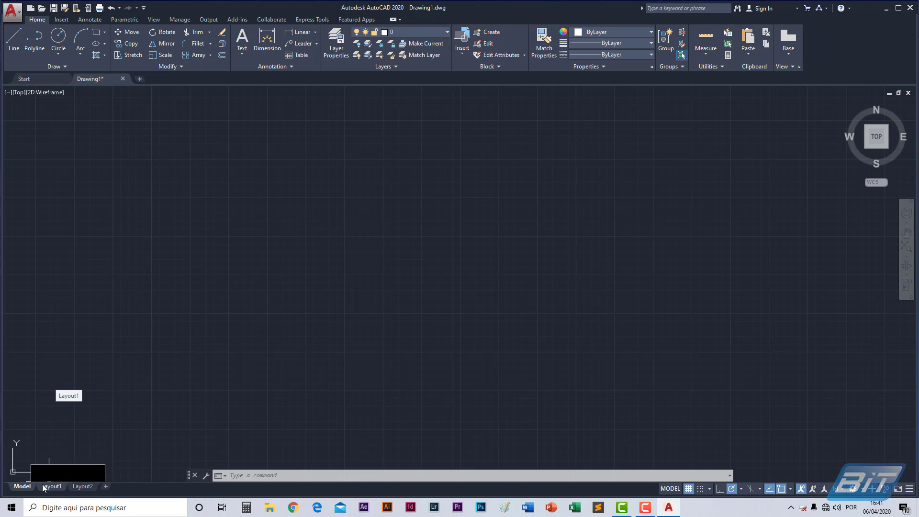
mouse_move(82, 489)
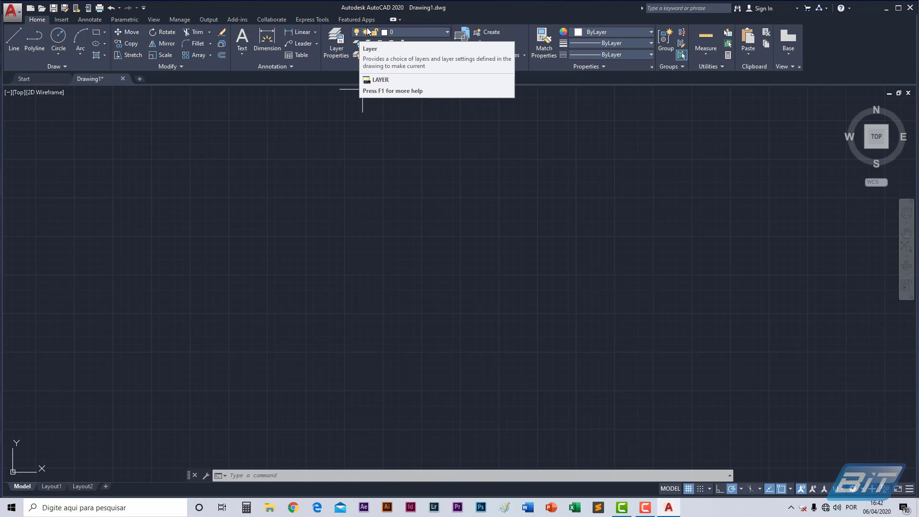
click(441, 30)
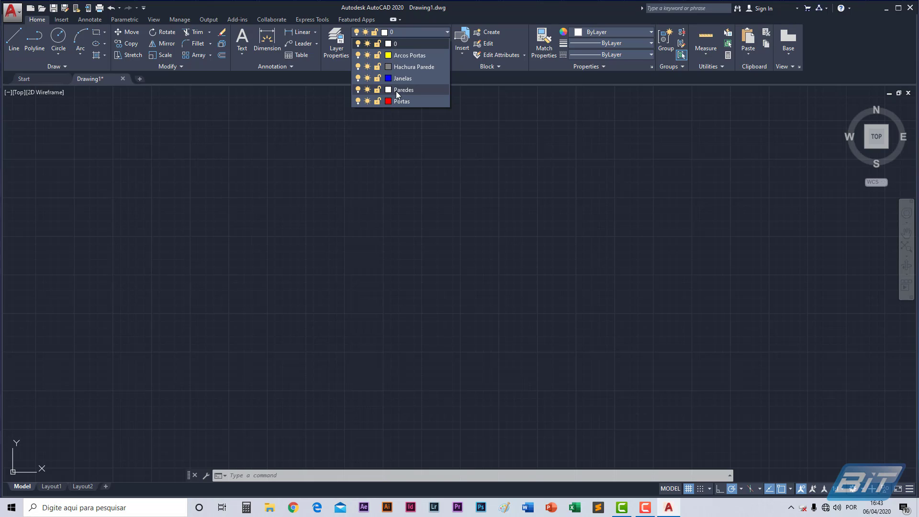
click(396, 90)
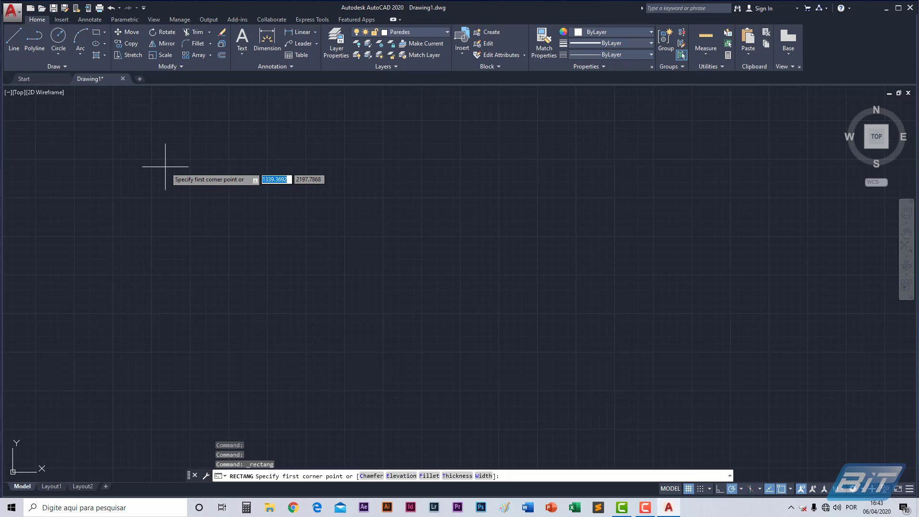
- Draw a rectangle 5 units wide and 3 units high on the Paredes layer as the wall outline
click(197, 171)
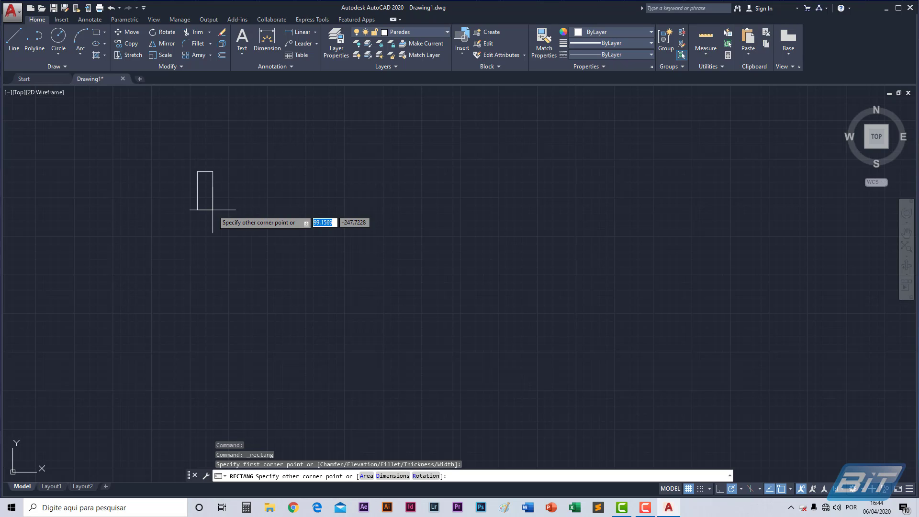
text(5)
key(Tab)
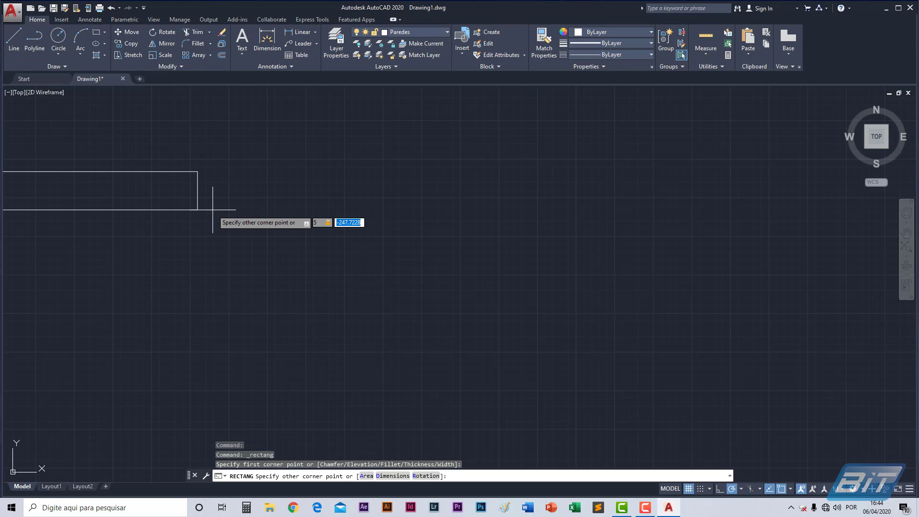
text(3)
key(Return)
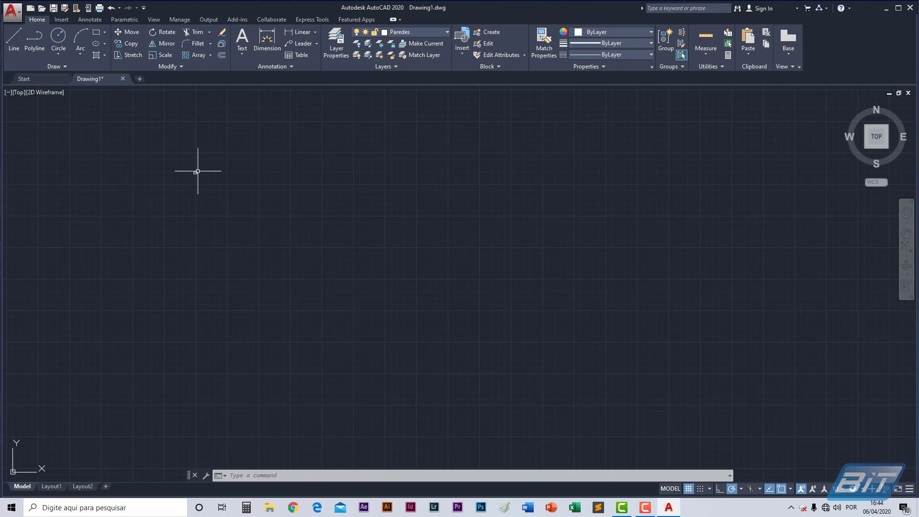
- Offset the wall rectangle 0.15 inward to form the wall thickness
scroll(197, 167, up, 8)
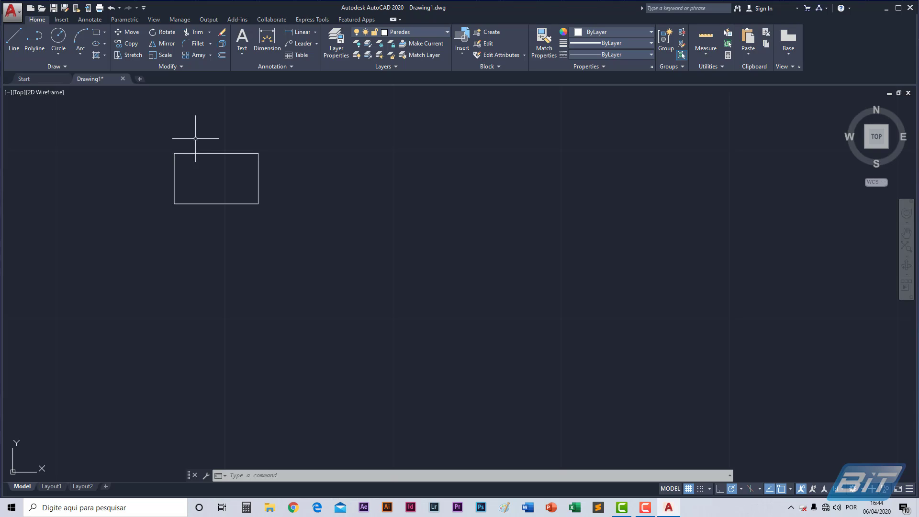
scroll(197, 165, up, 6)
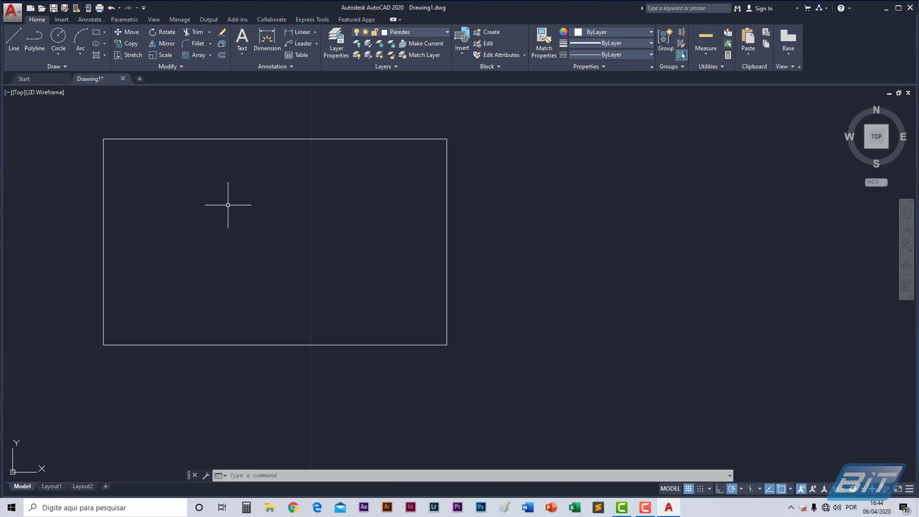
middle_drag(230, 206, 277, 230)
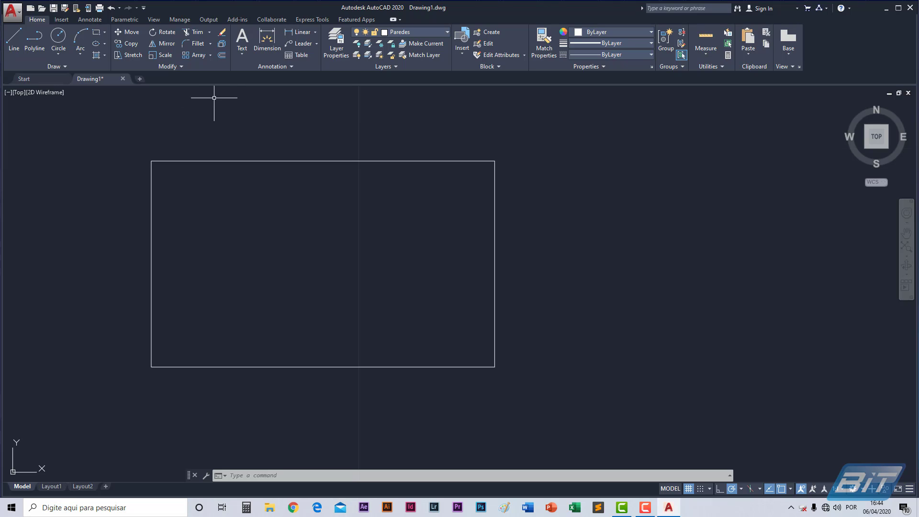
click(222, 56)
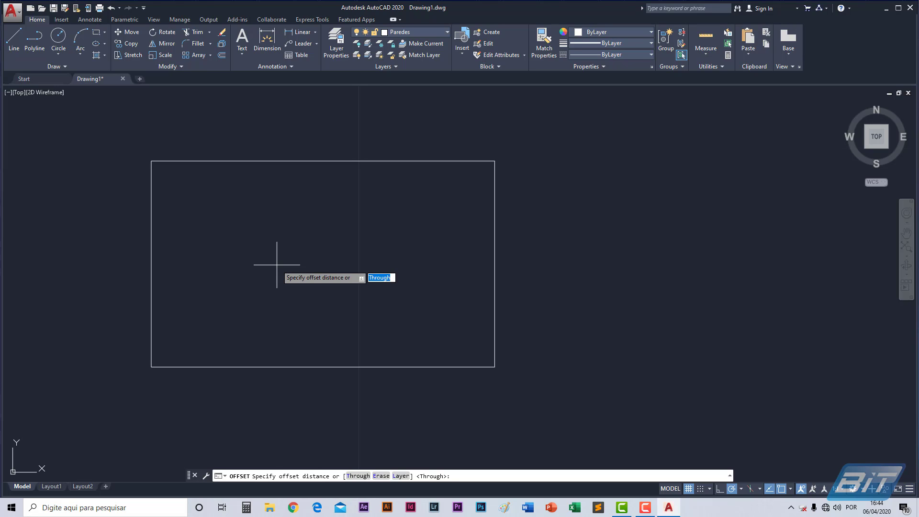
text(.15)
key(Return)
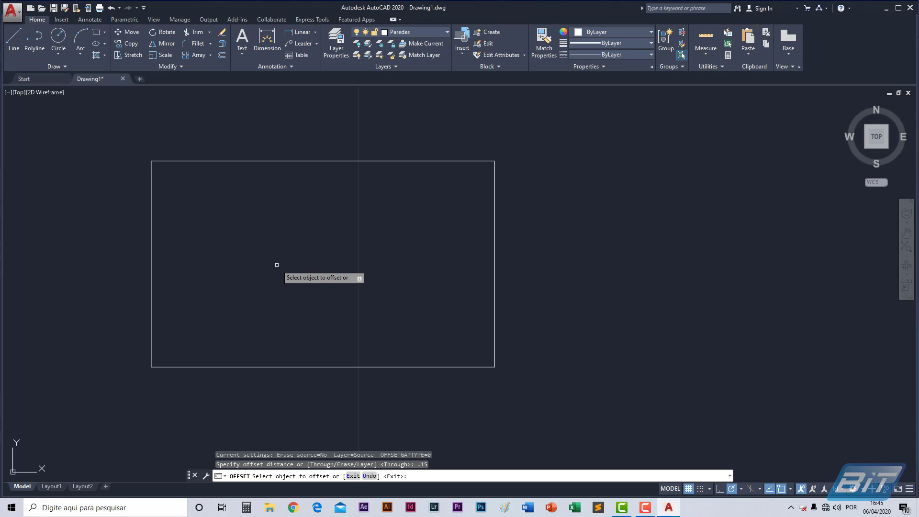
click(332, 160)
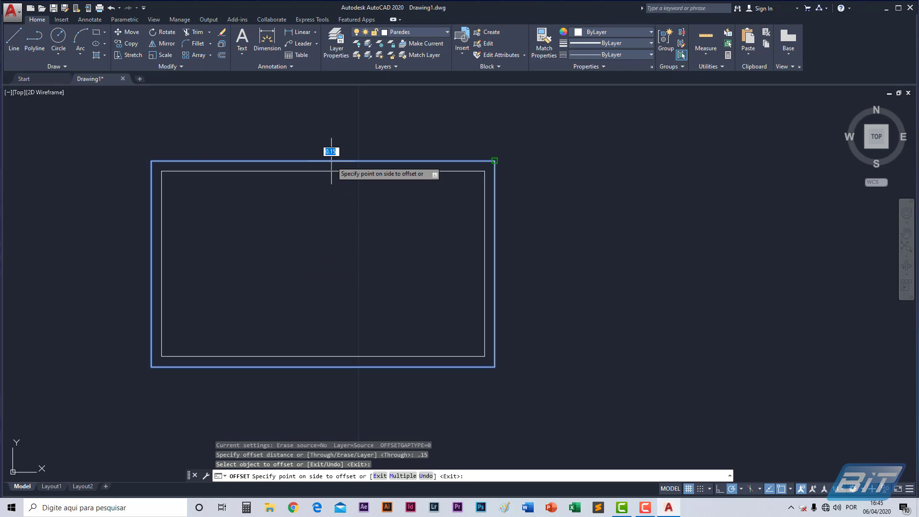
click(327, 193)
scroll(228, 163, up, 3)
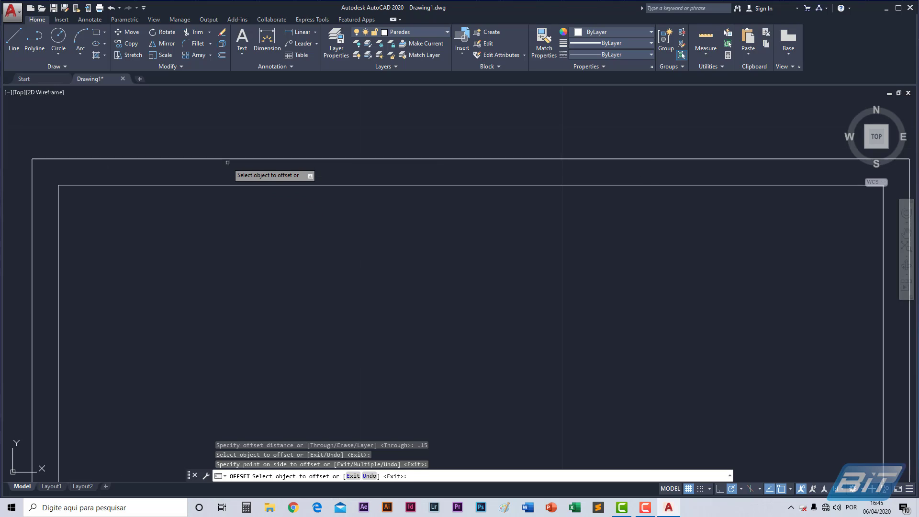
scroll(241, 186, down, 4)
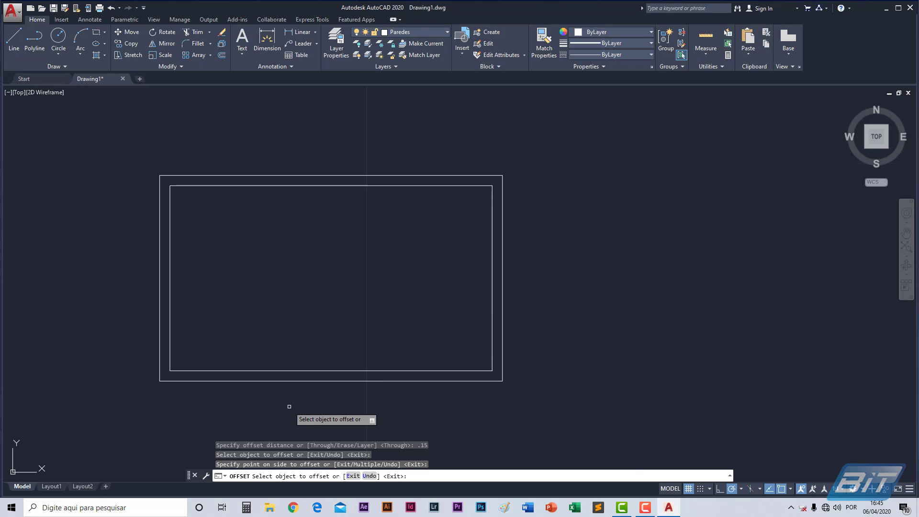
key(Escape)
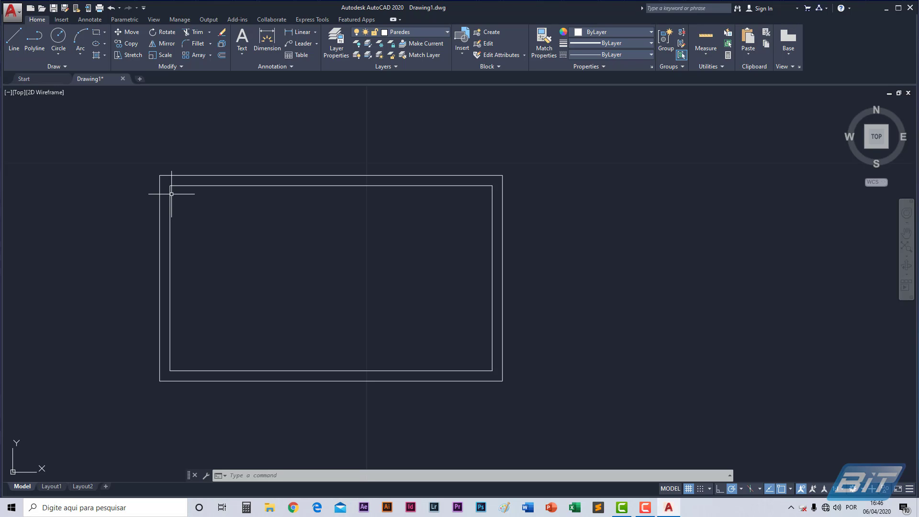
- Draw a vertical line from the inner wall's upper-left corner up past the outer wall line
click(14, 41)
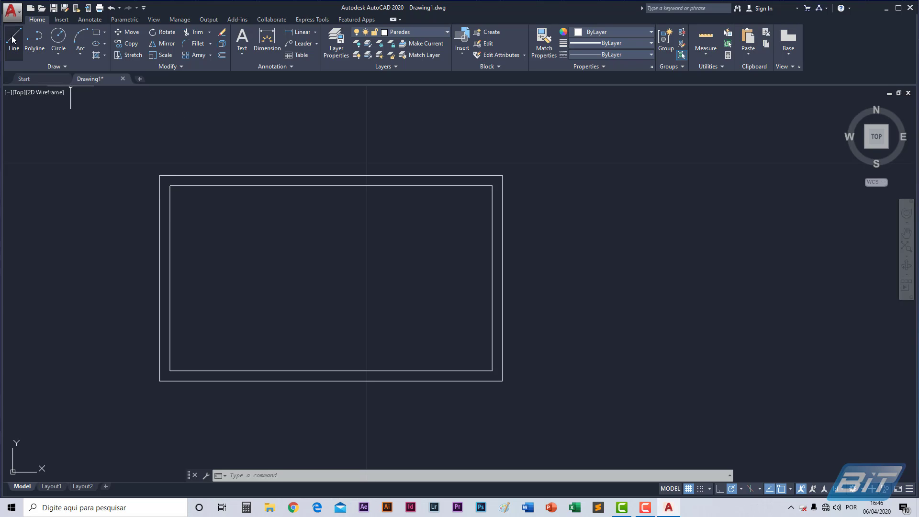
click(170, 186)
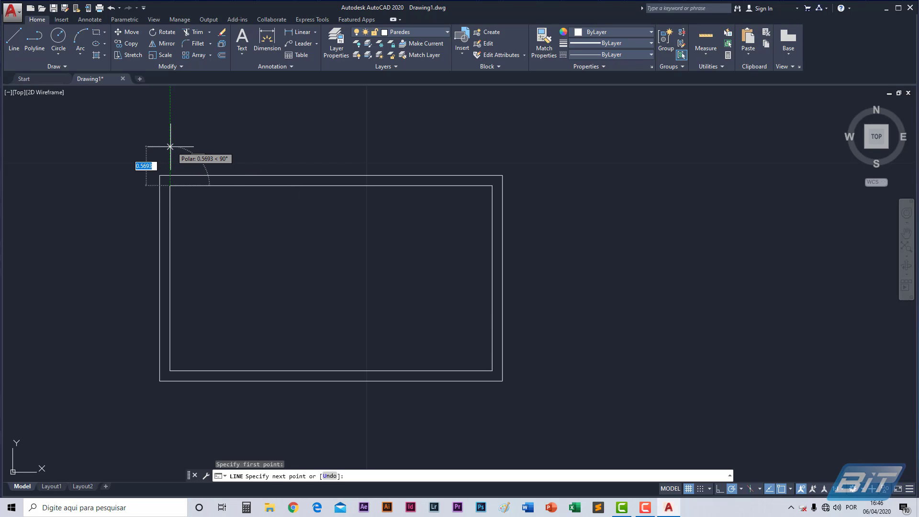
click(170, 156)
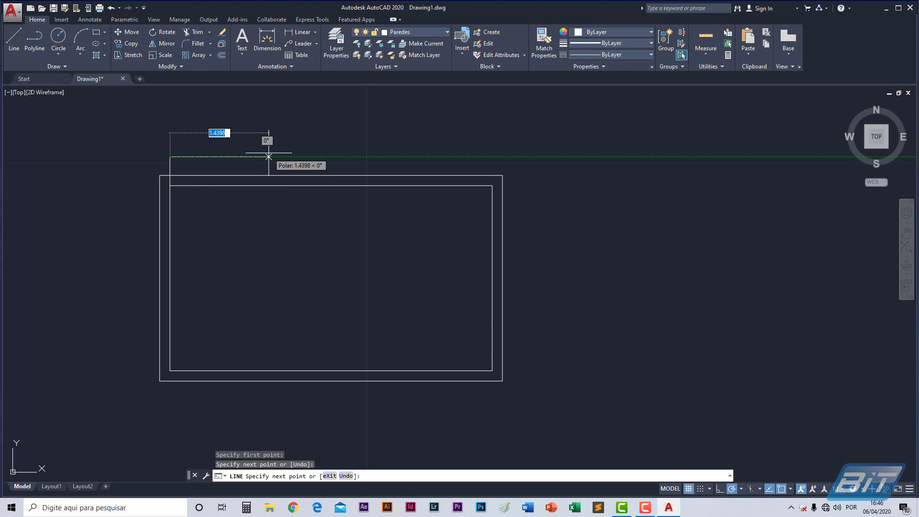
key(Return)
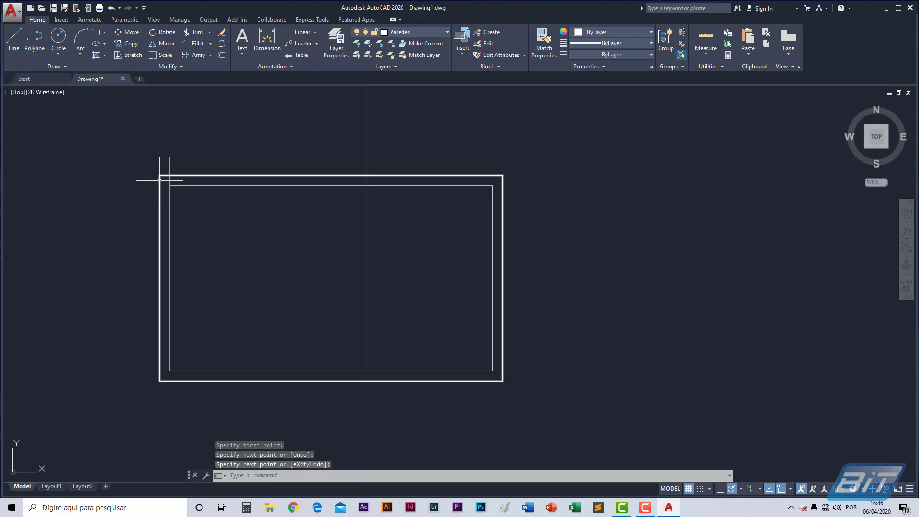
- Offset the vertical line 0.10 to the right and erase the original line
scroll(159, 180, up, 4)
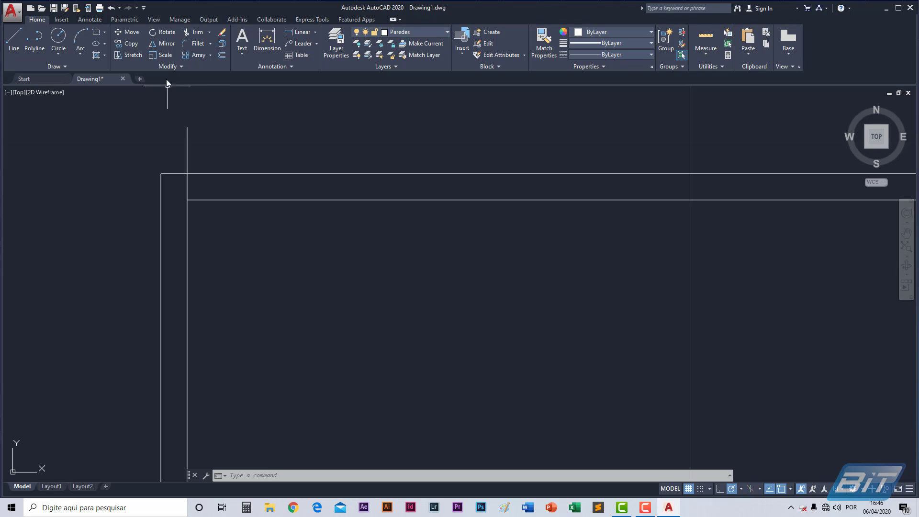
click(221, 56)
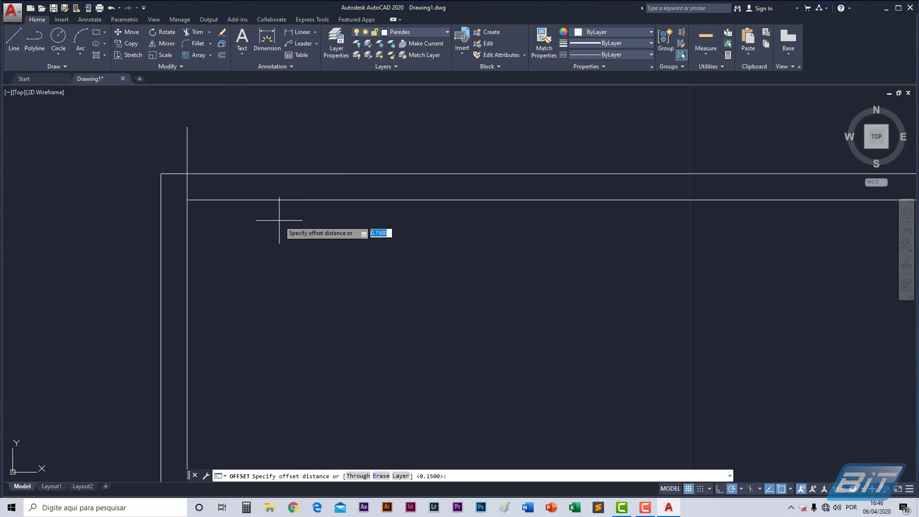
text(.10)
key(Return)
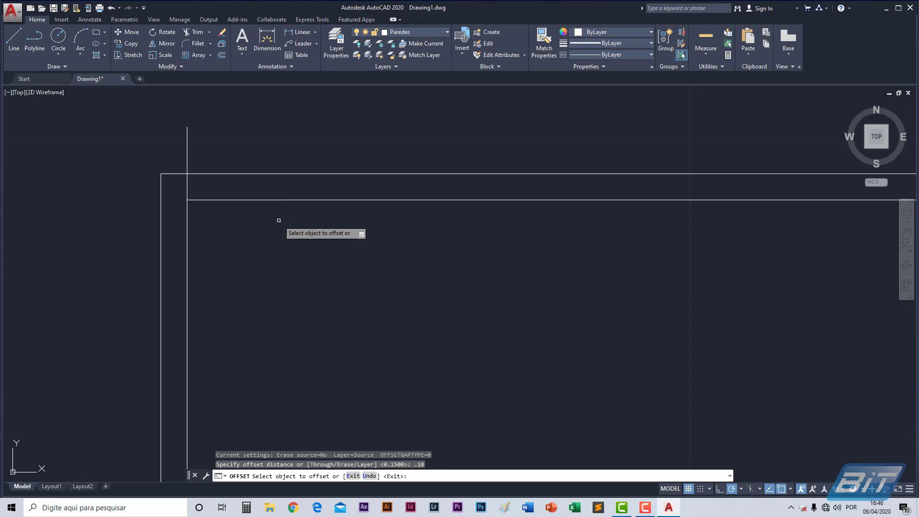
click(187, 183)
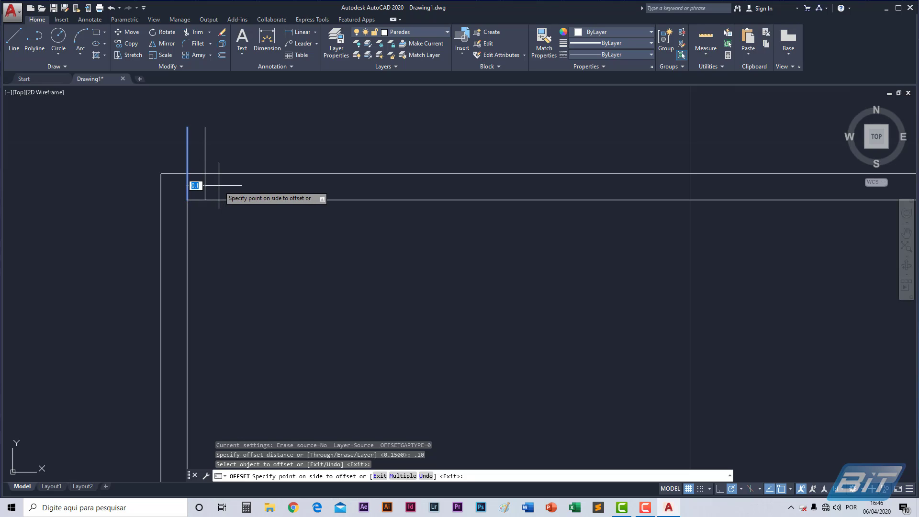
click(198, 186)
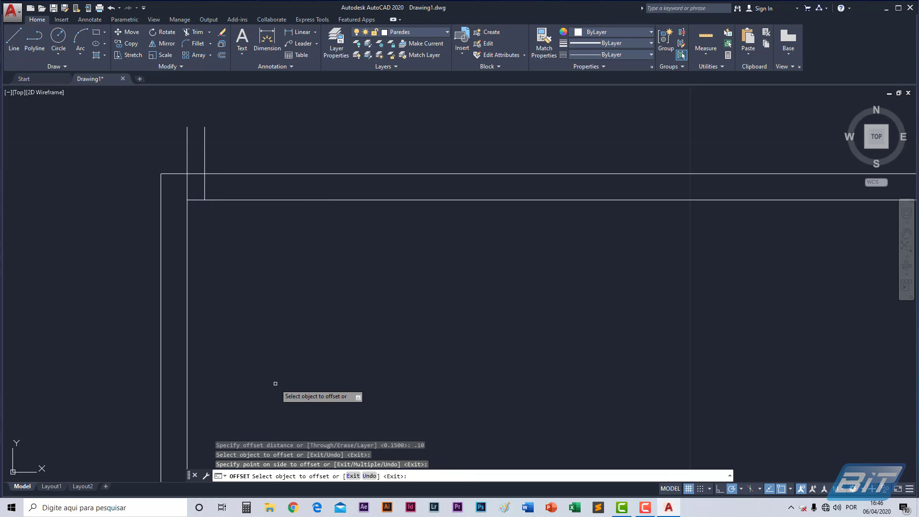
key(Escape)
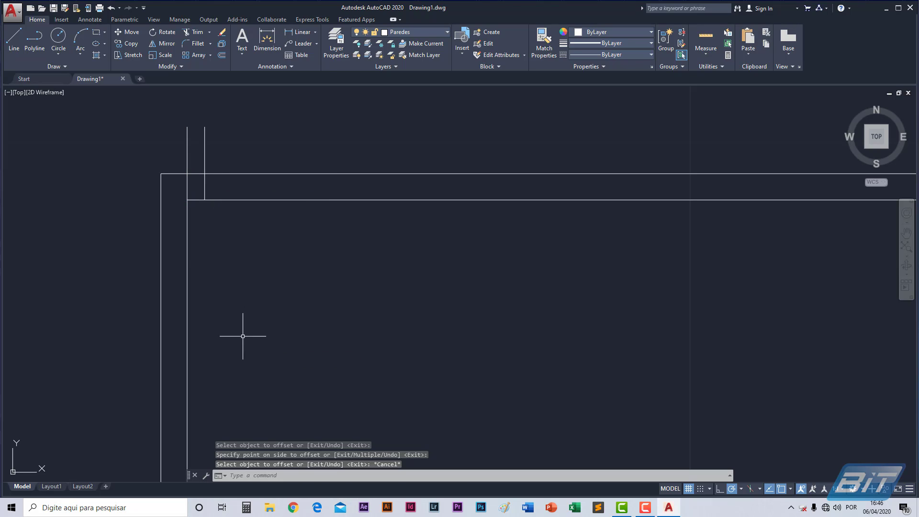
click(188, 136)
key(Delete)
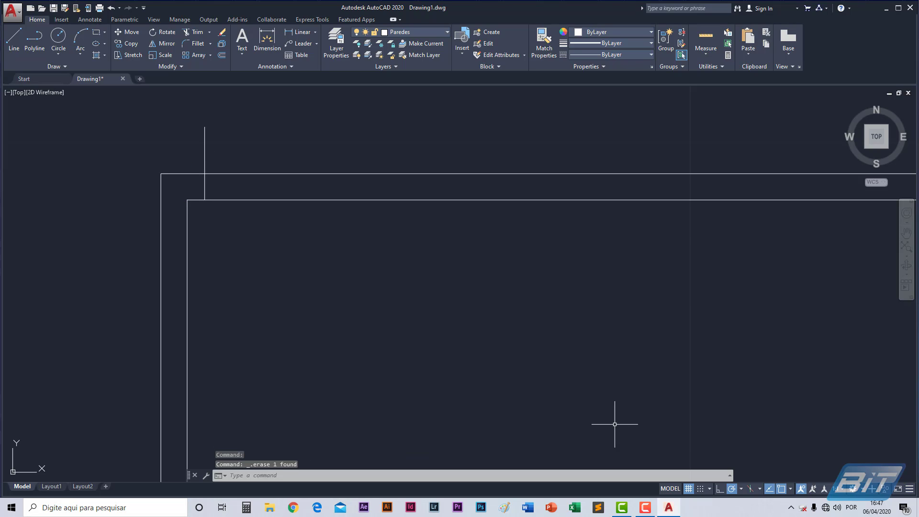
- Trim off the part of the vertical line that extends above the outer wall line
click(188, 33)
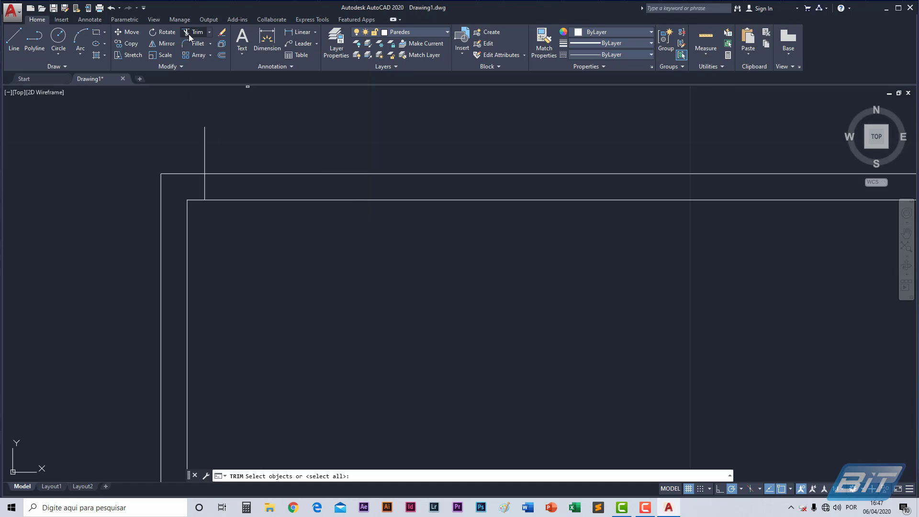
key(Return)
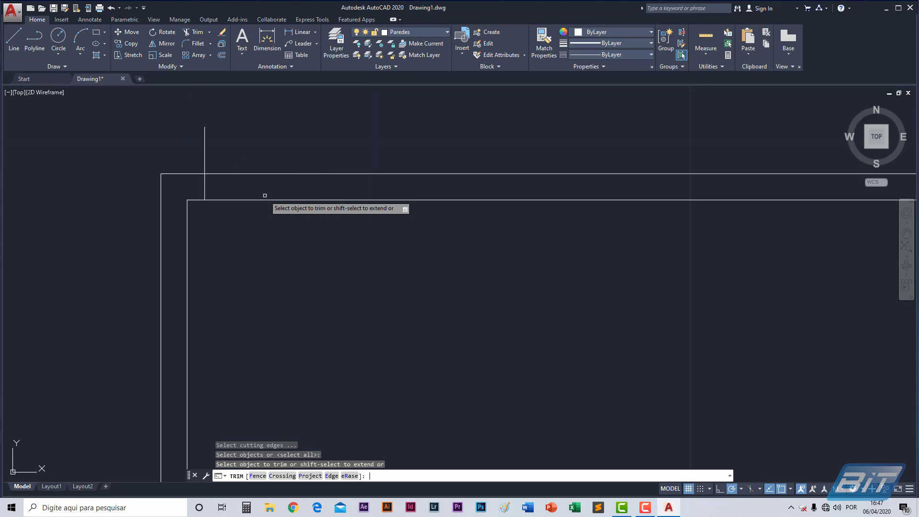
click(205, 145)
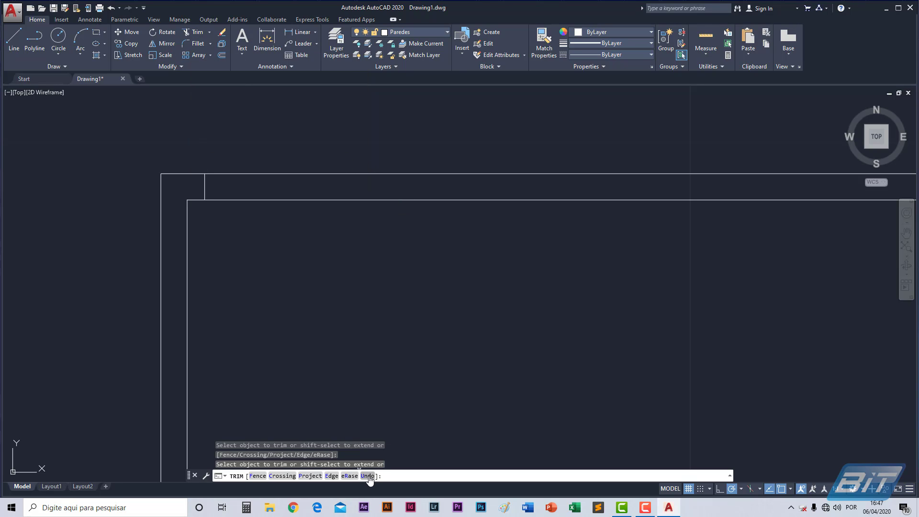
key(Escape)
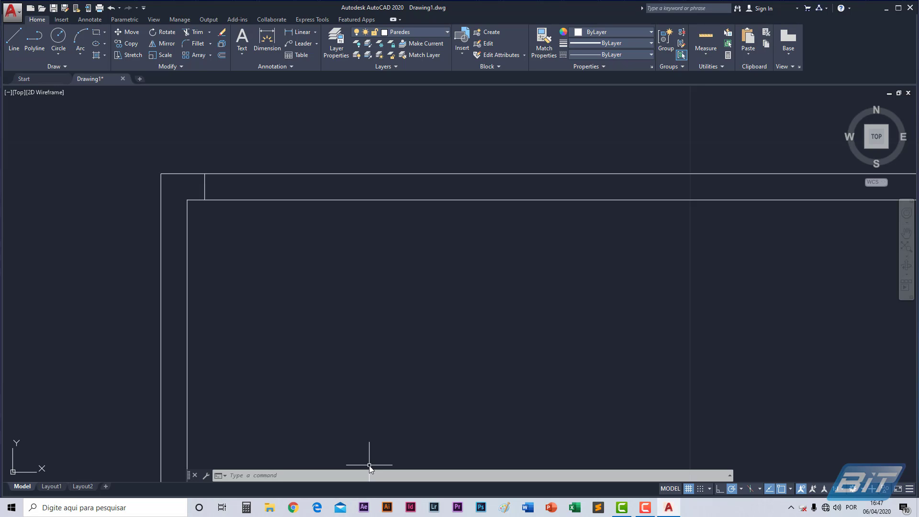
key(Escape)
- Switch the keyboard language to English (United States) and offset the short jamb line 0.8 to the right
click(851, 509)
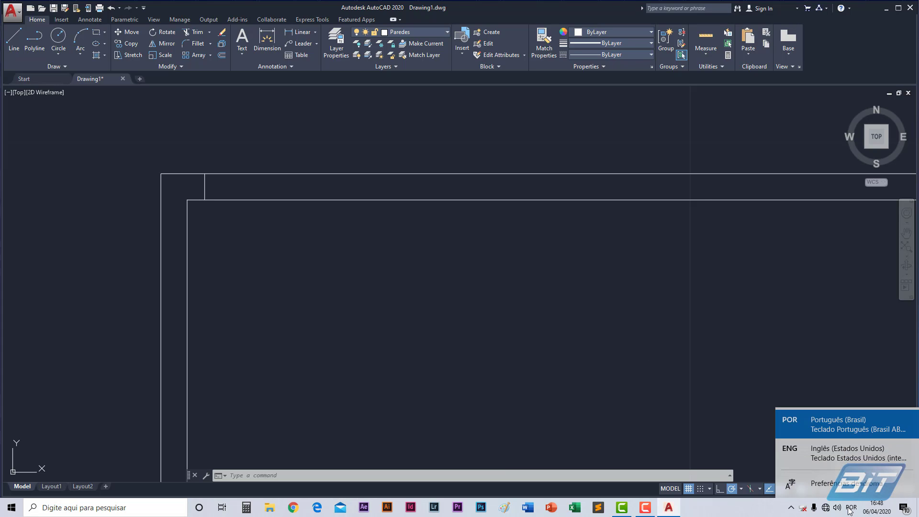
click(832, 455)
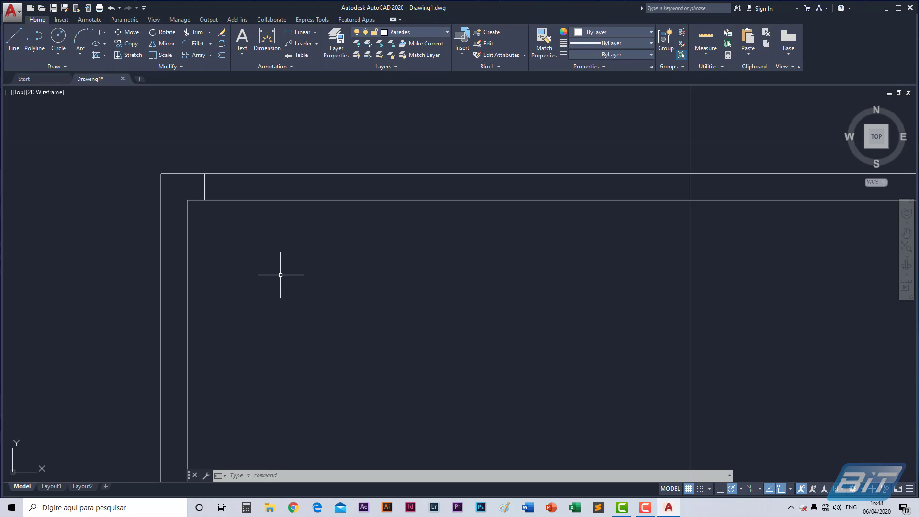
click(222, 55)
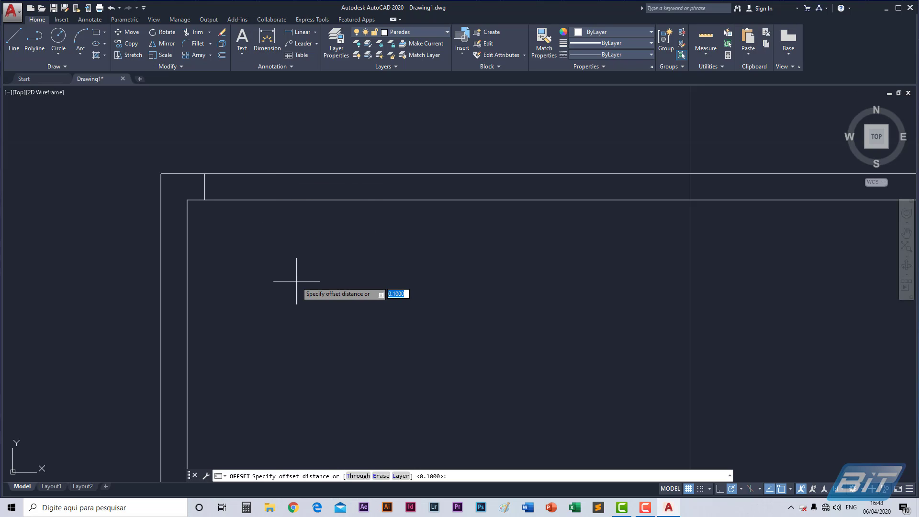
text(.8)
key(Return)
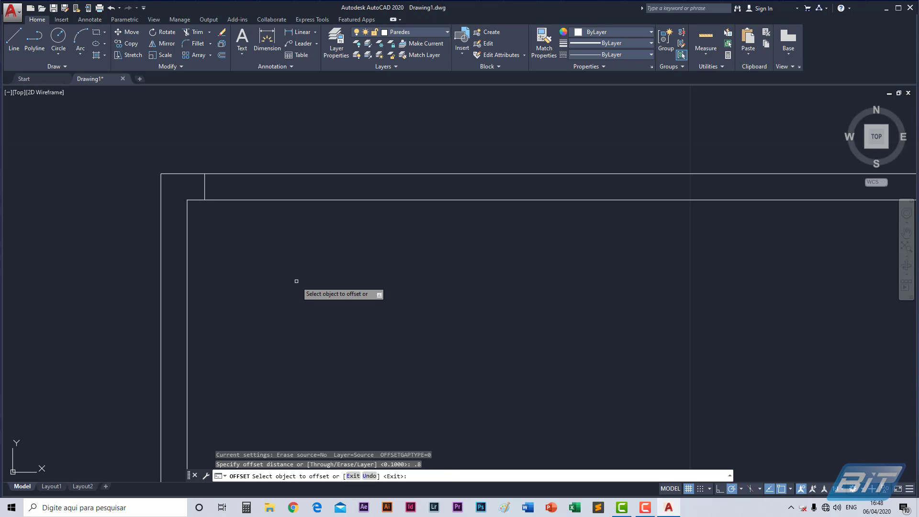
click(205, 190)
click(322, 200)
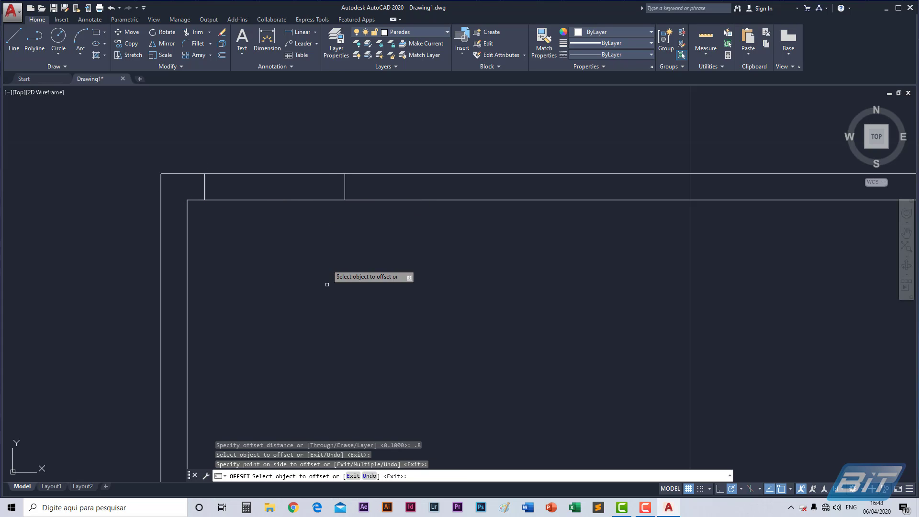
key(Escape)
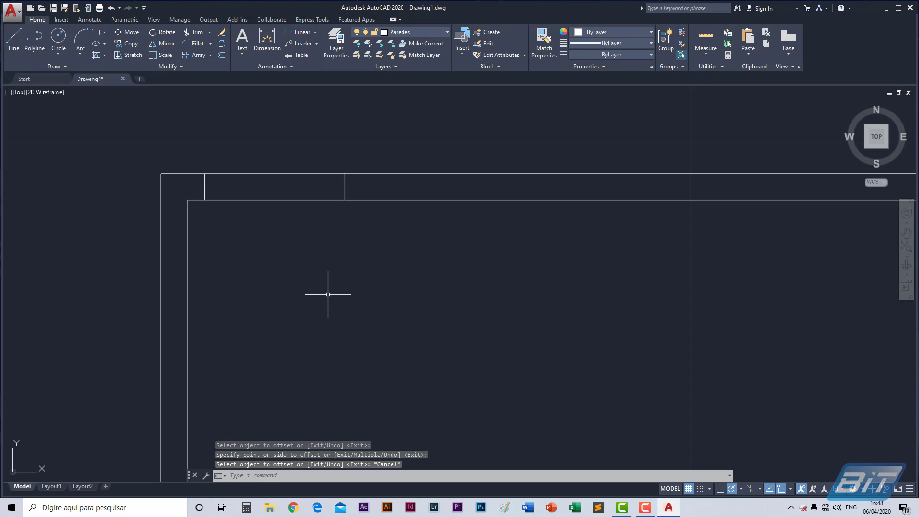
- Trim the inner and outer wall lines between the two jamb lines to open the doorway
click(196, 31)
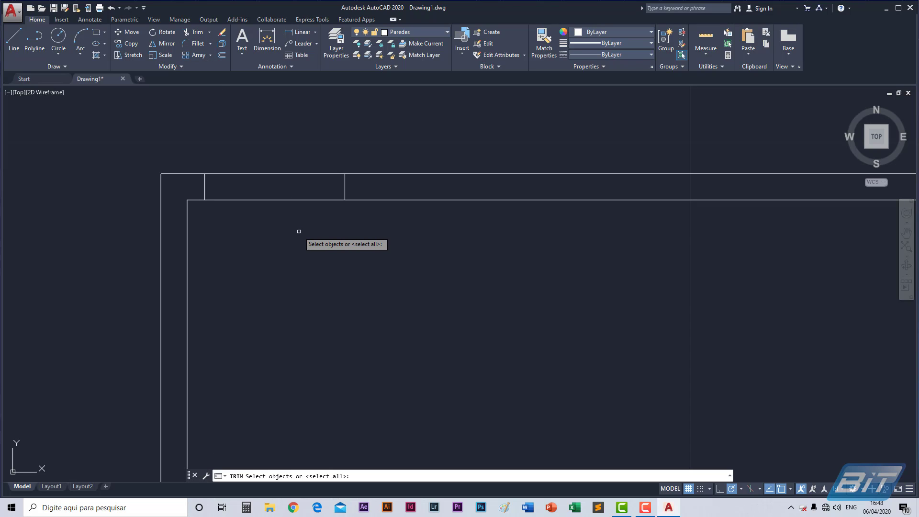
key(Return)
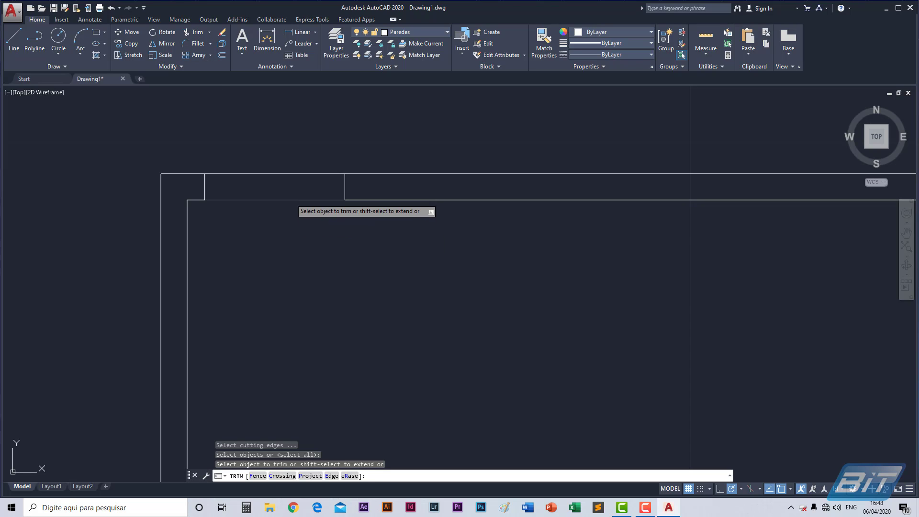
click(291, 200)
click(289, 173)
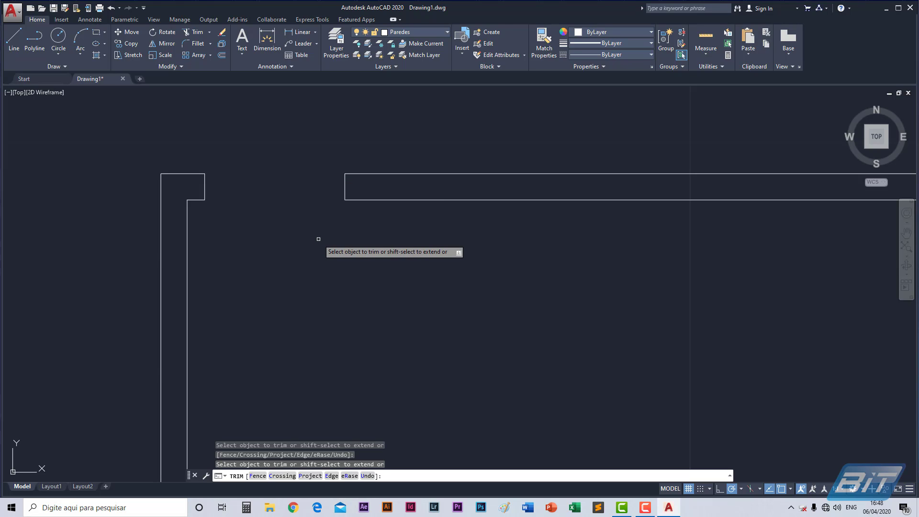
key(Escape)
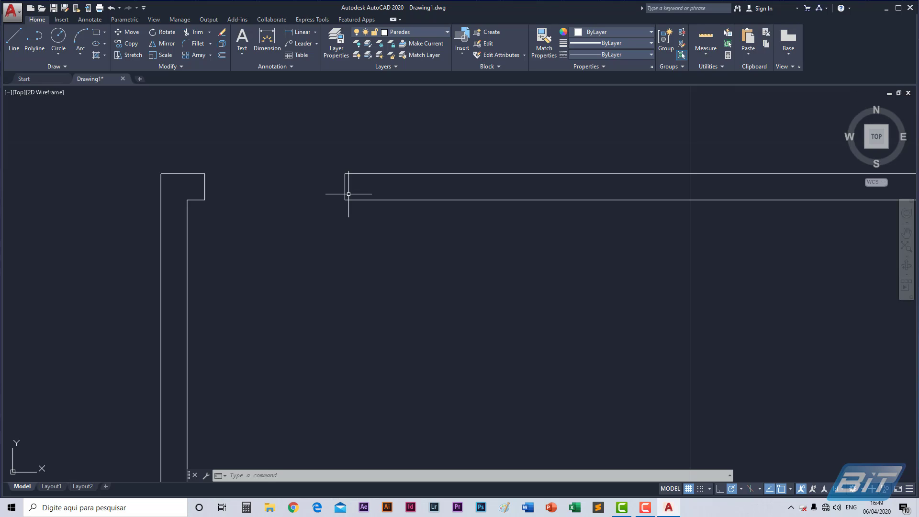
click(97, 32)
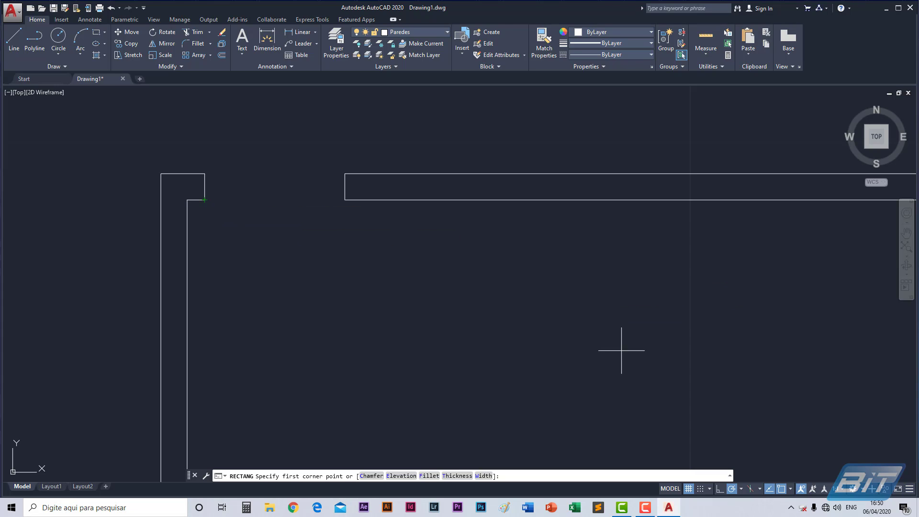
click(790, 489)
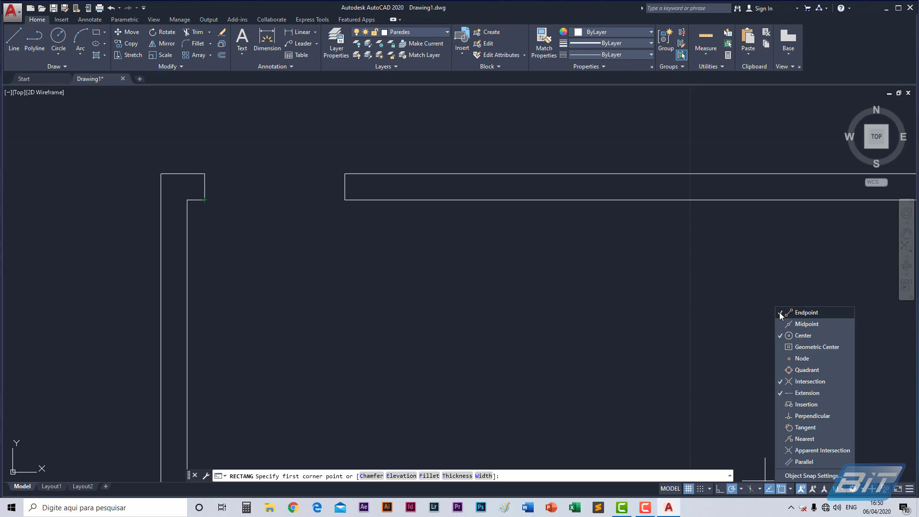
click(257, 222)
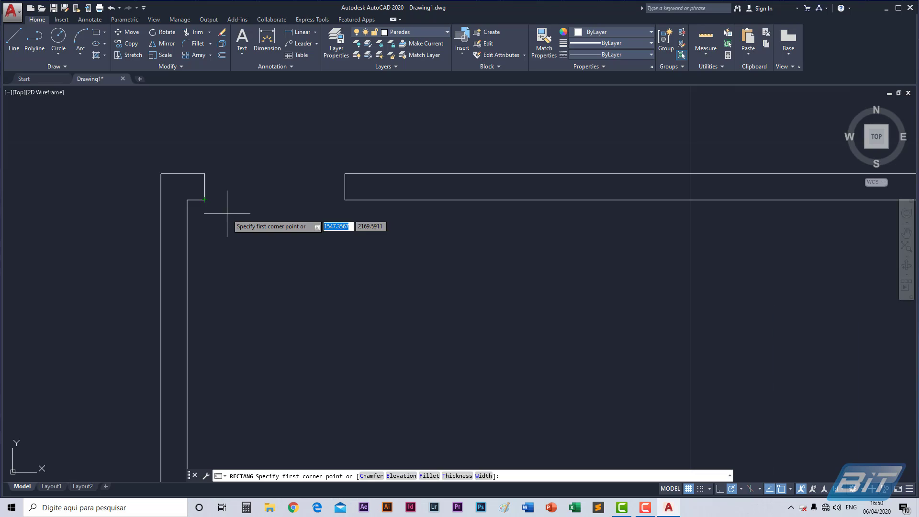
- Draw the door leaf as a rectangle 0.02 wide and 0.8 high from the inner corner of the left jamb
click(97, 32)
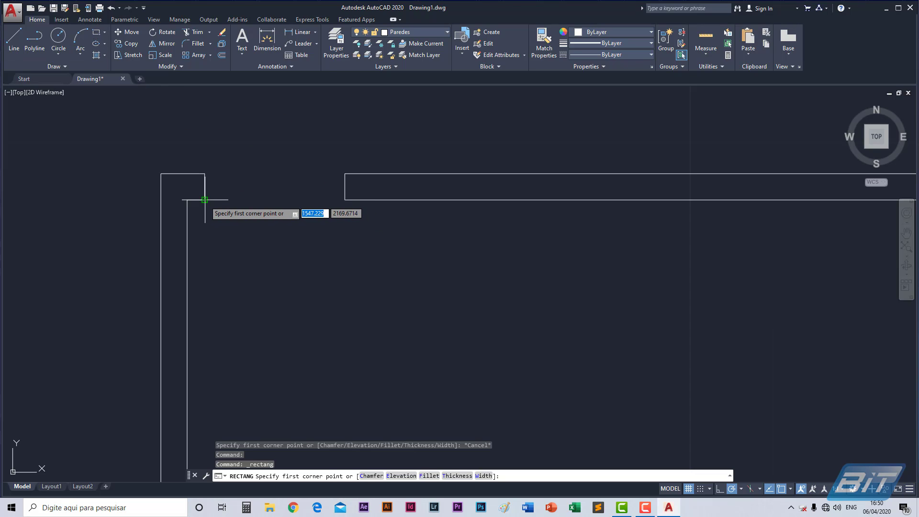
click(205, 199)
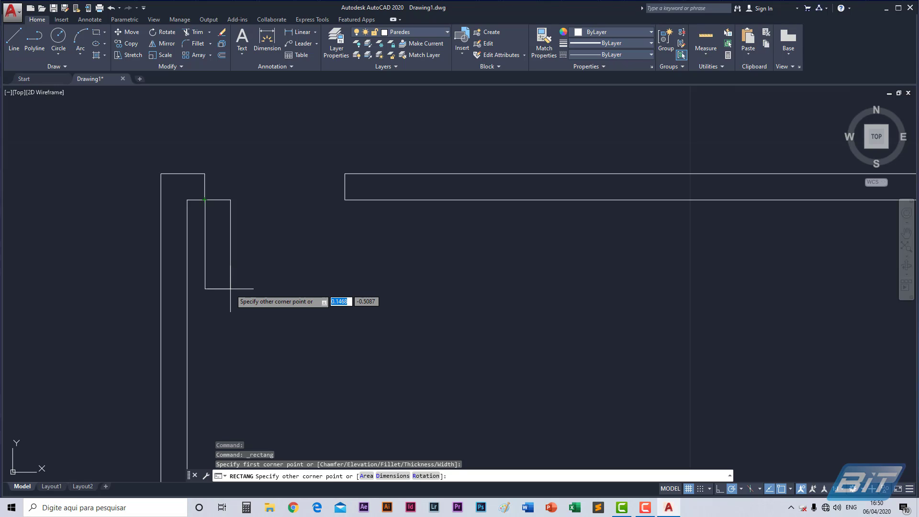
text(.02)
key(Tab)
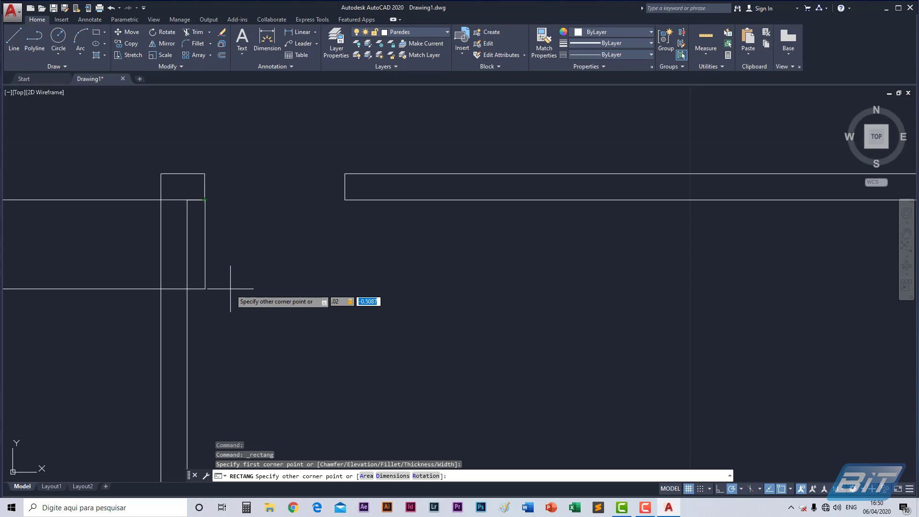
text(.8)
key(Return)
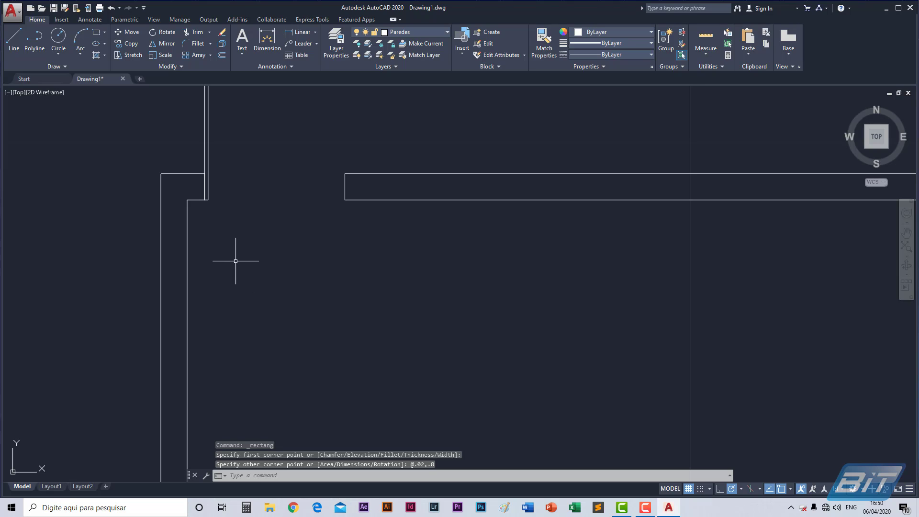
middle_drag(248, 229, 252, 350)
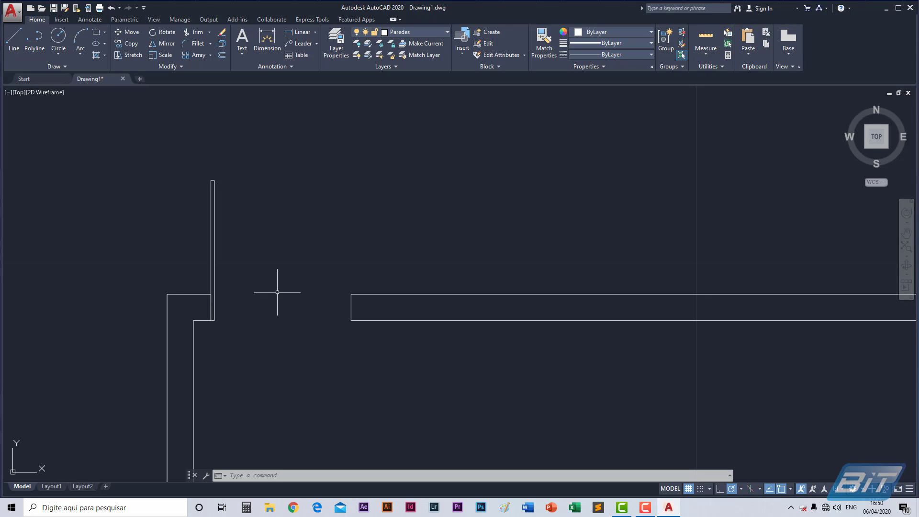
click(128, 32)
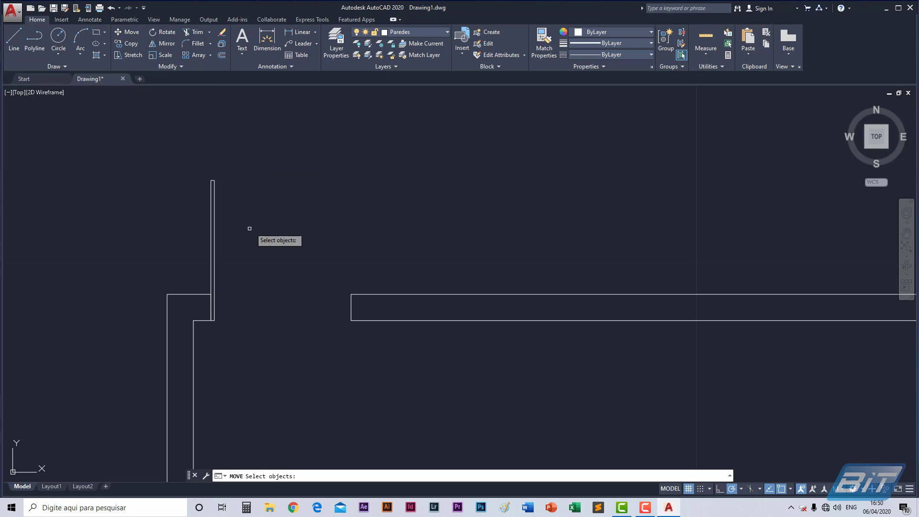
click(214, 233)
key(Return)
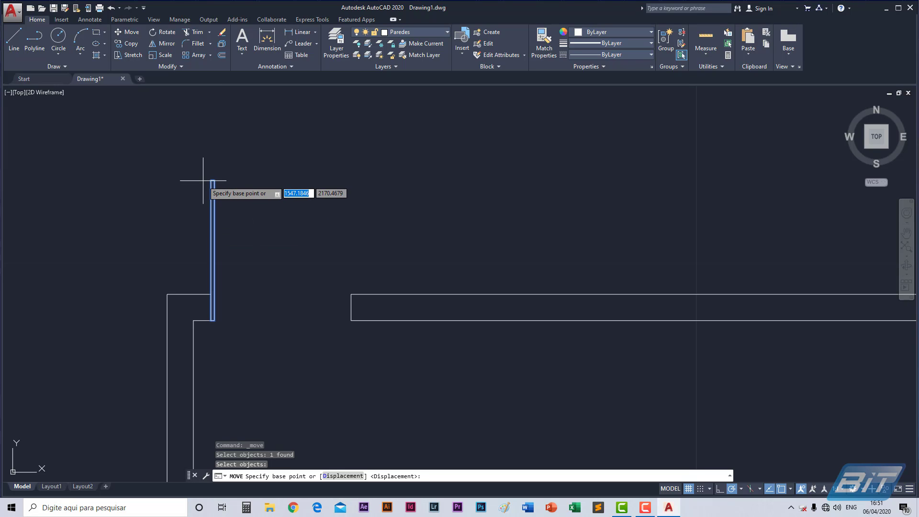
key(Escape)
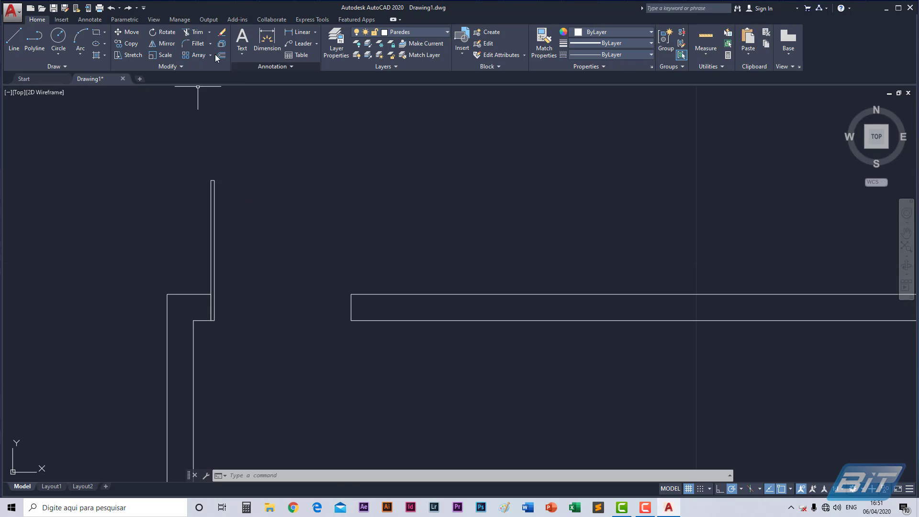
- Move the door leaf by its top-left corner down to the left jamb's inner corner so it hangs inside the room
click(119, 32)
click(214, 230)
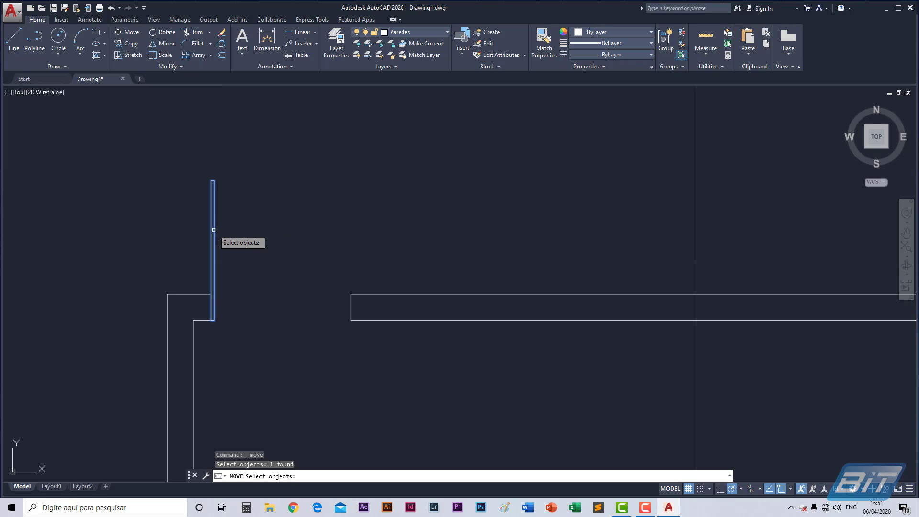
key(Return)
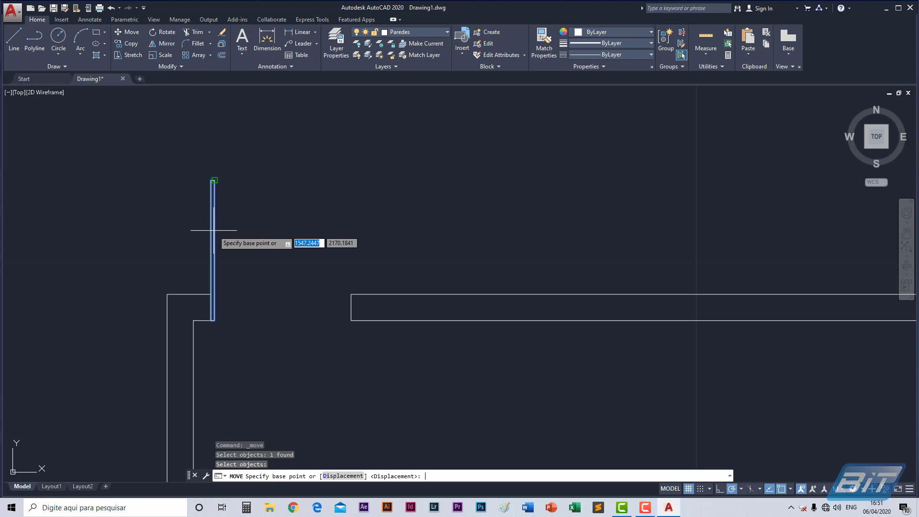
click(211, 180)
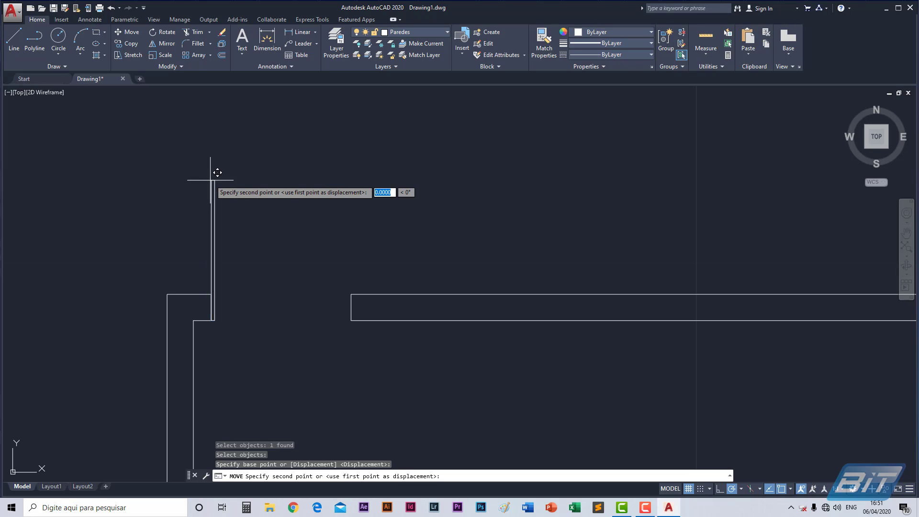
click(218, 312)
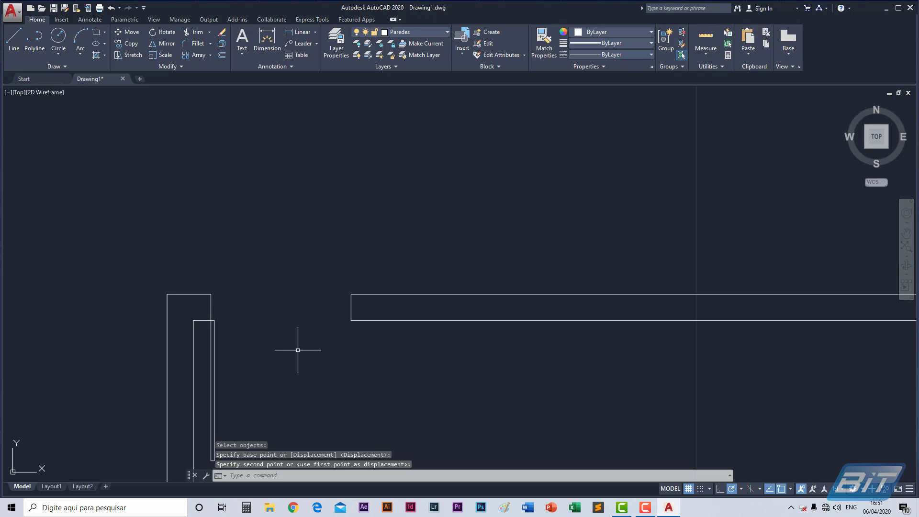
- Draw a 3-Point arc from the door leaf's lower-right corner through the right jamb's inner corner to its outer corner
scroll(298, 350, down, 3)
middle_drag(308, 362, 296, 258)
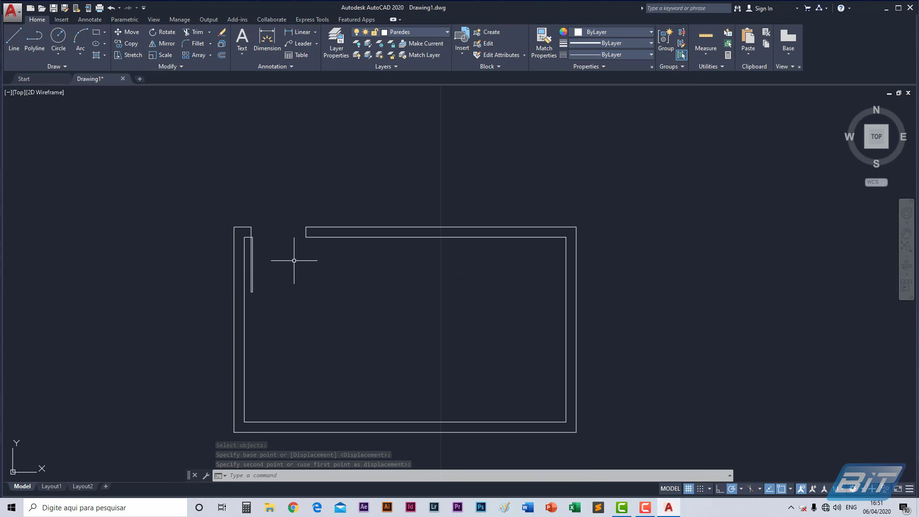
scroll(298, 283, up, 2)
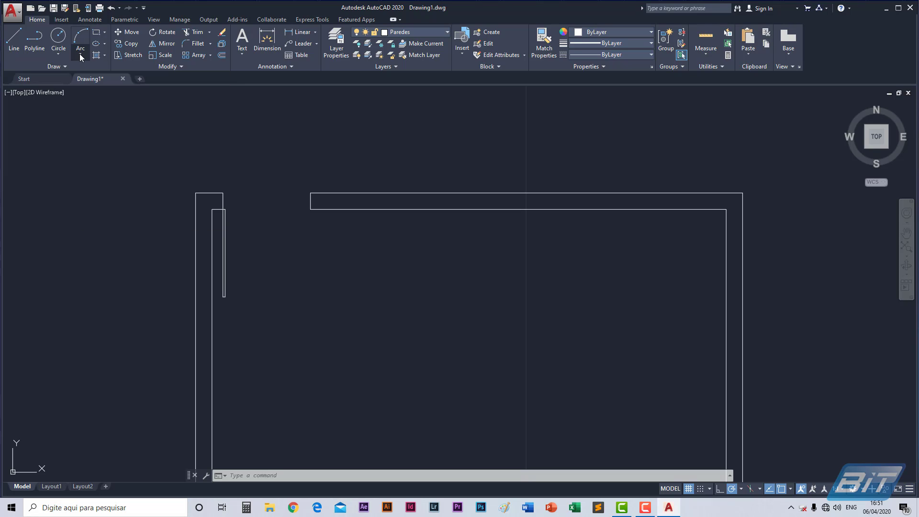
click(80, 57)
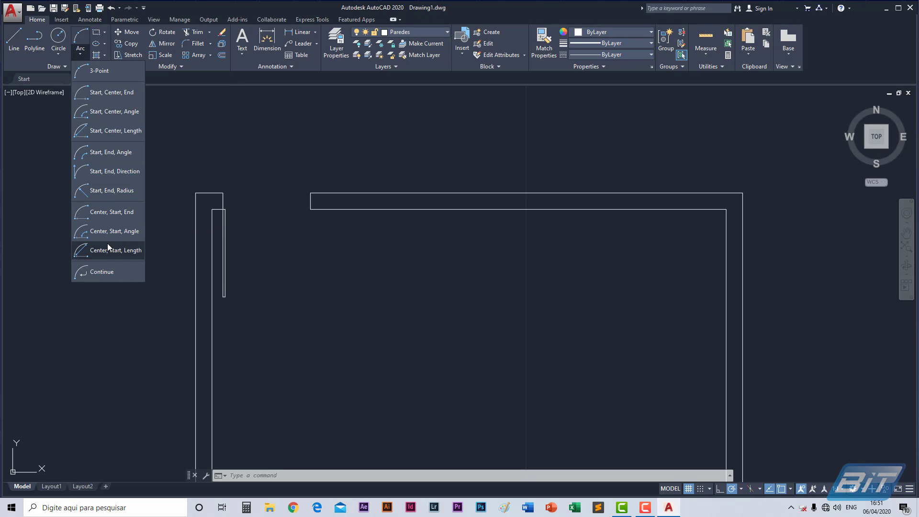
click(108, 70)
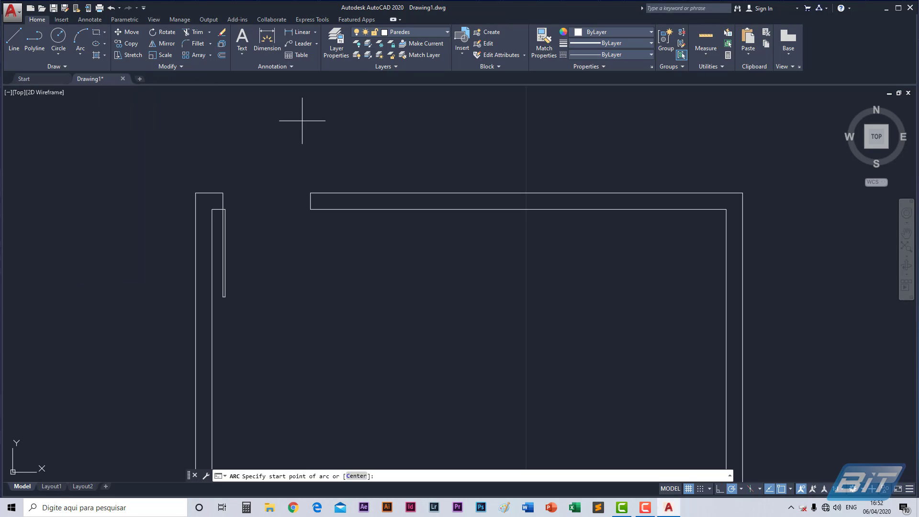
scroll(231, 302, up, 2)
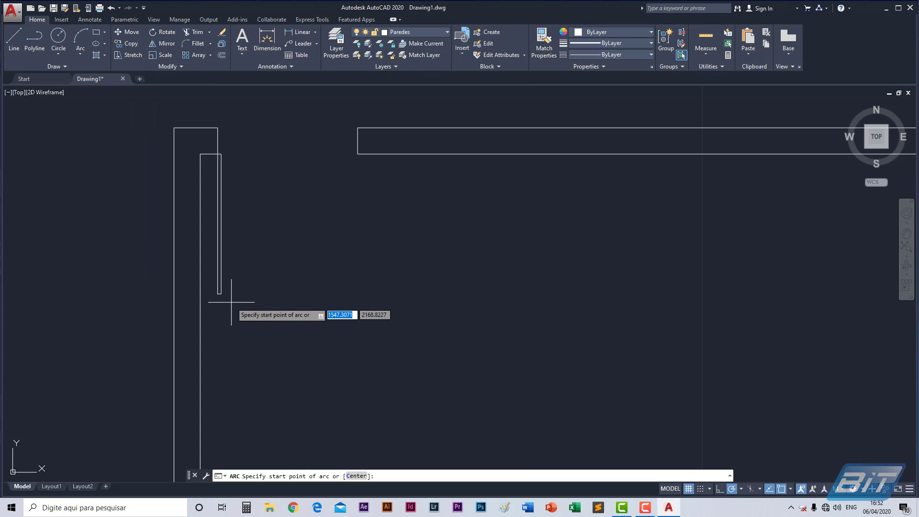
click(222, 293)
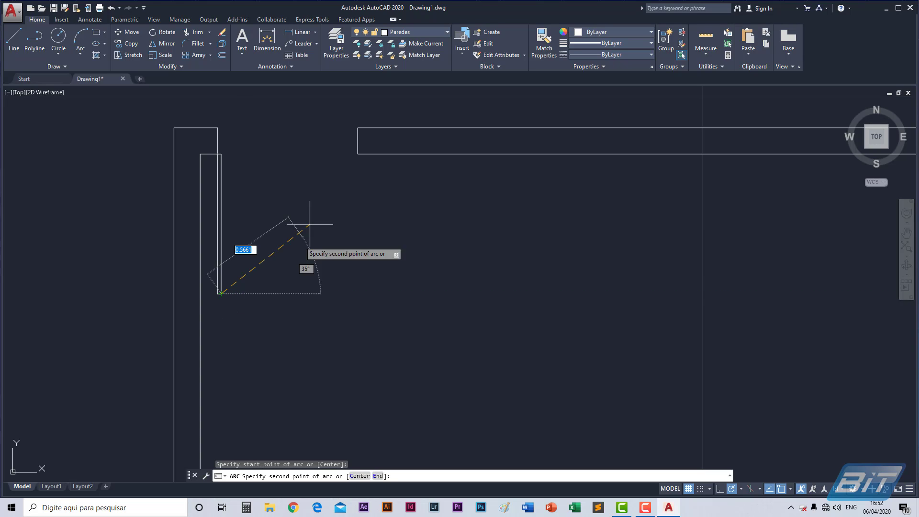
click(357, 153)
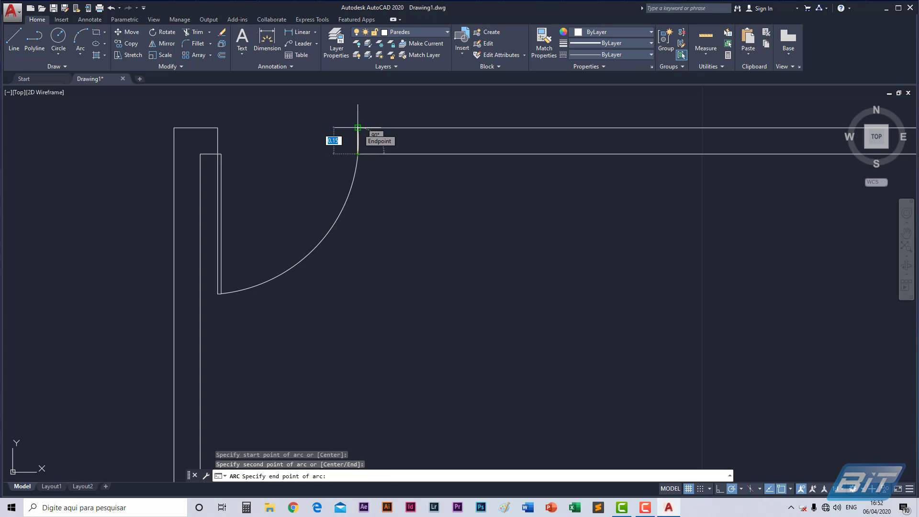
click(357, 128)
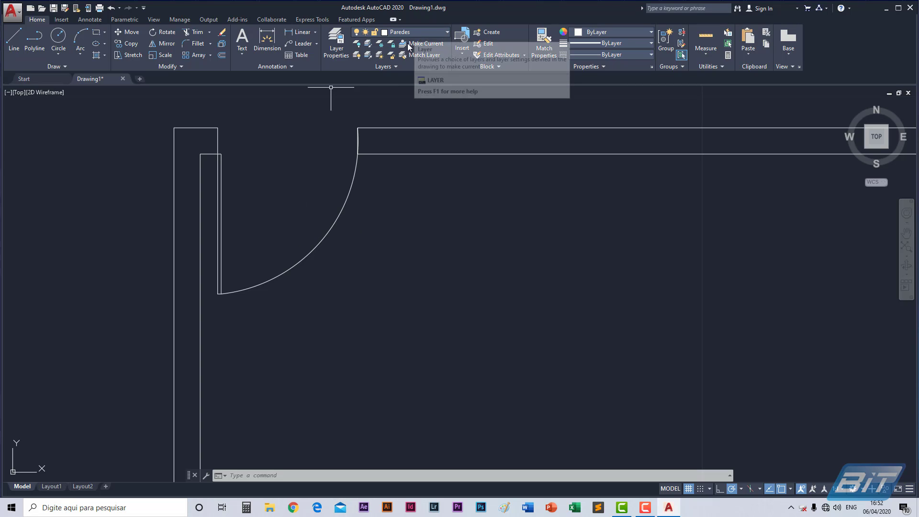
click(353, 189)
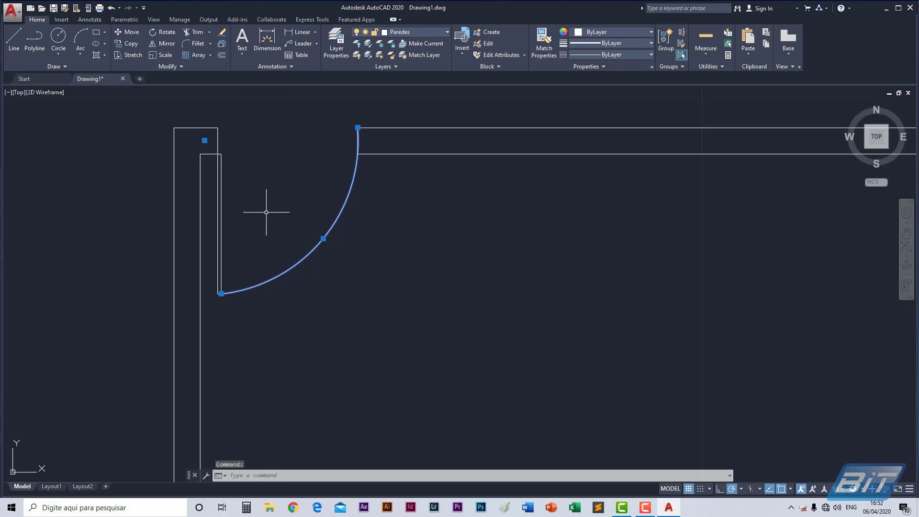
click(221, 205)
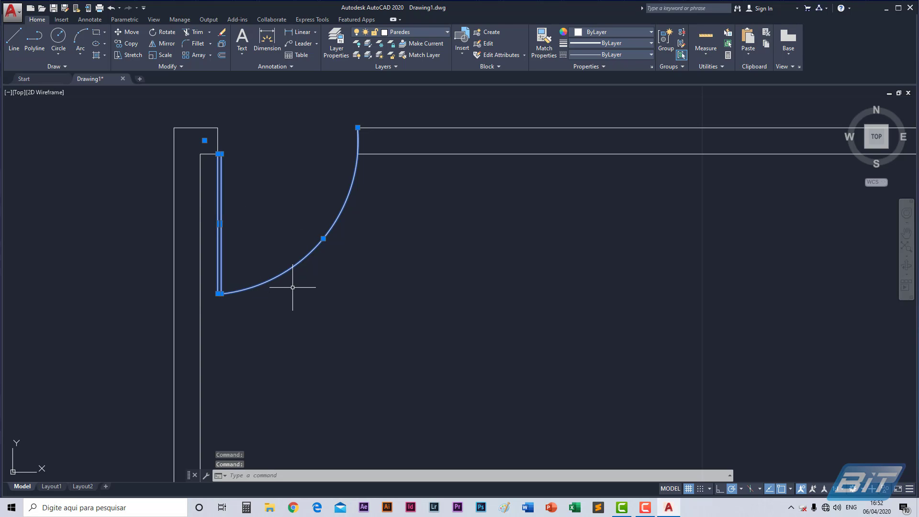
key(Escape)
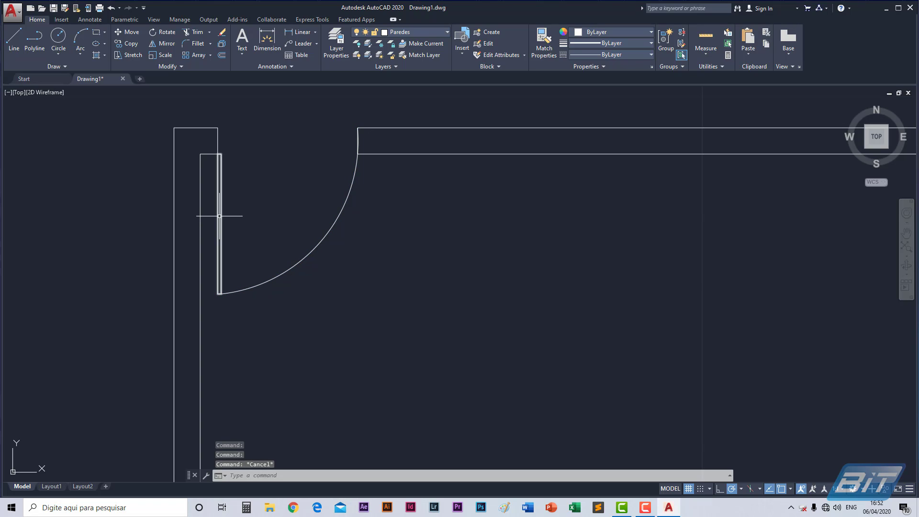
- Assign the door leaf rectangle to the Portas layer
click(220, 215)
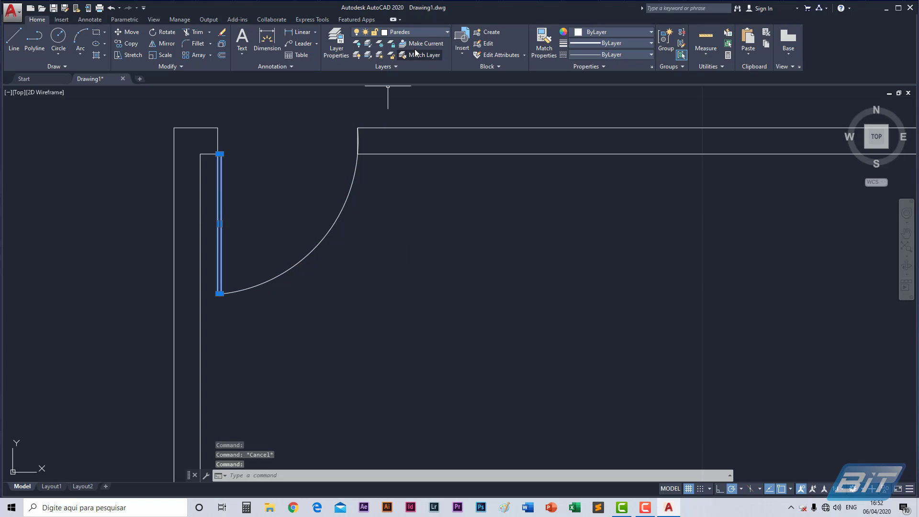
click(441, 31)
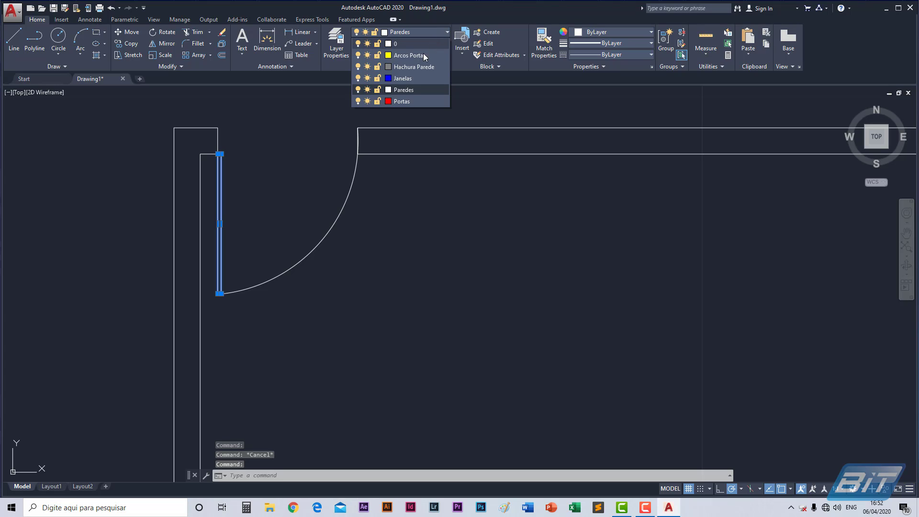
click(395, 101)
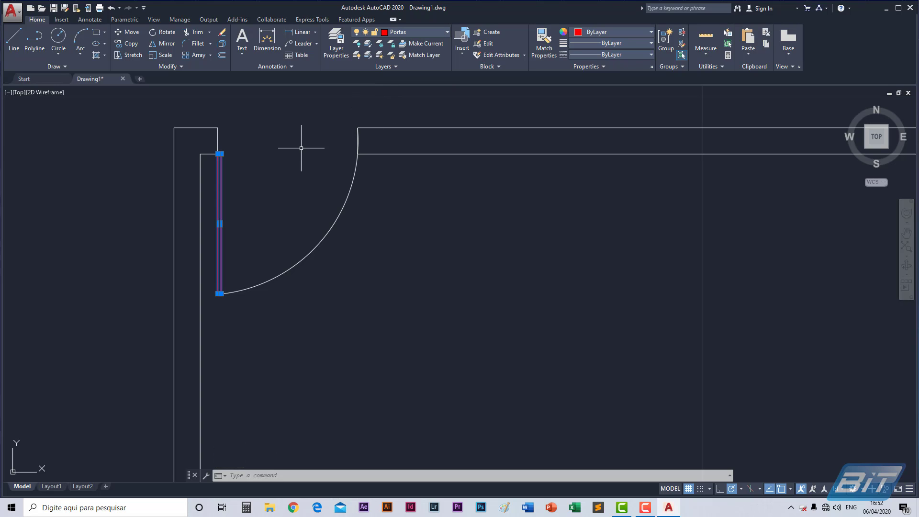
key(Escape)
- Assign the door swing arc to the Arcos Portas layer
click(340, 214)
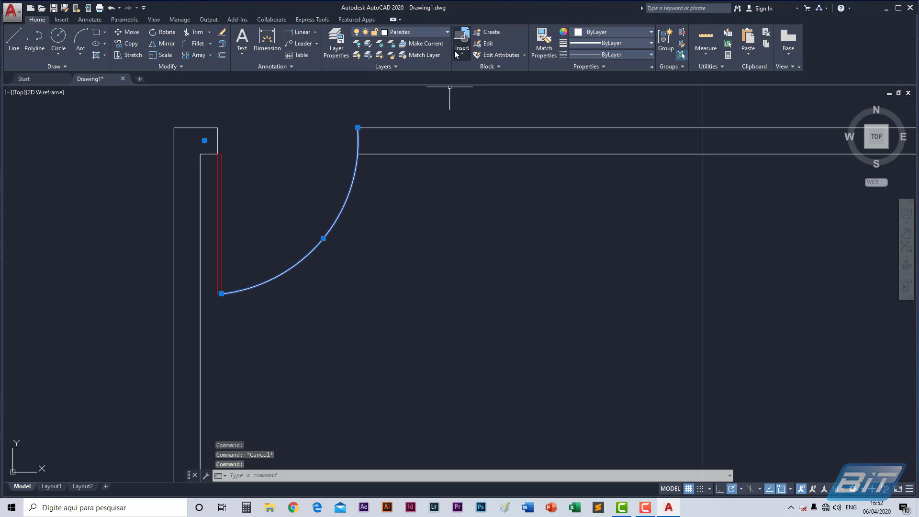
click(386, 36)
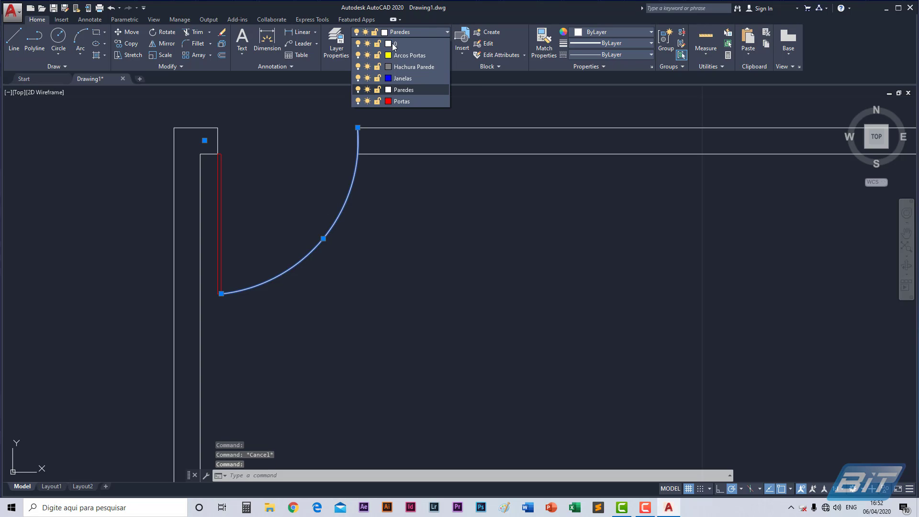
click(395, 56)
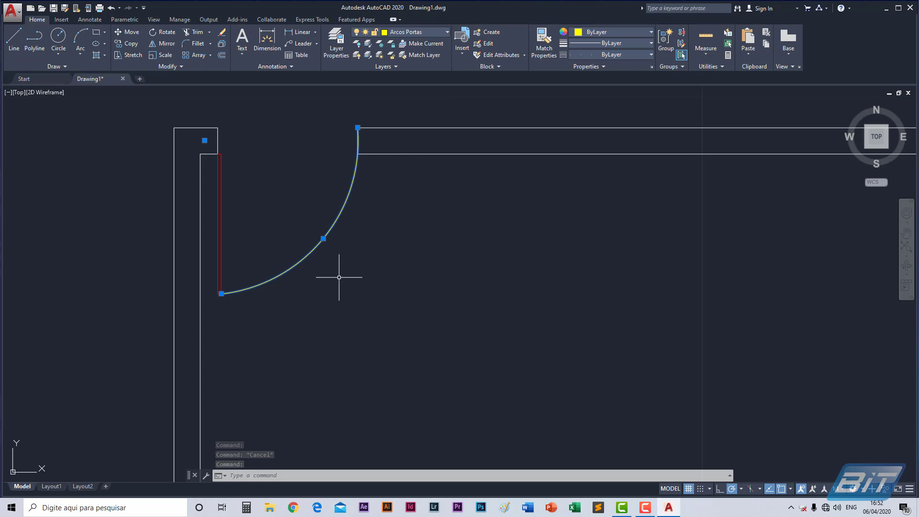
key(Escape)
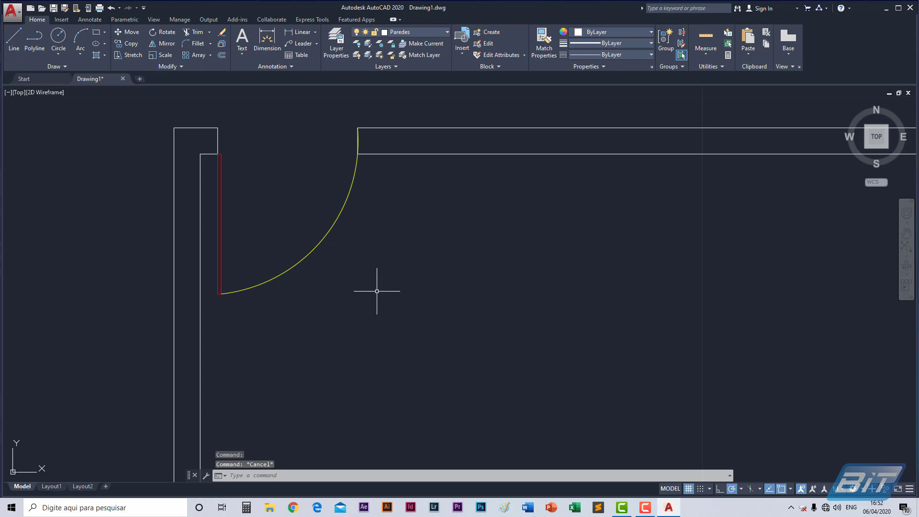
- Check which layers the door swing arc and the door leaf are assigned to
mouse_move(325, 236)
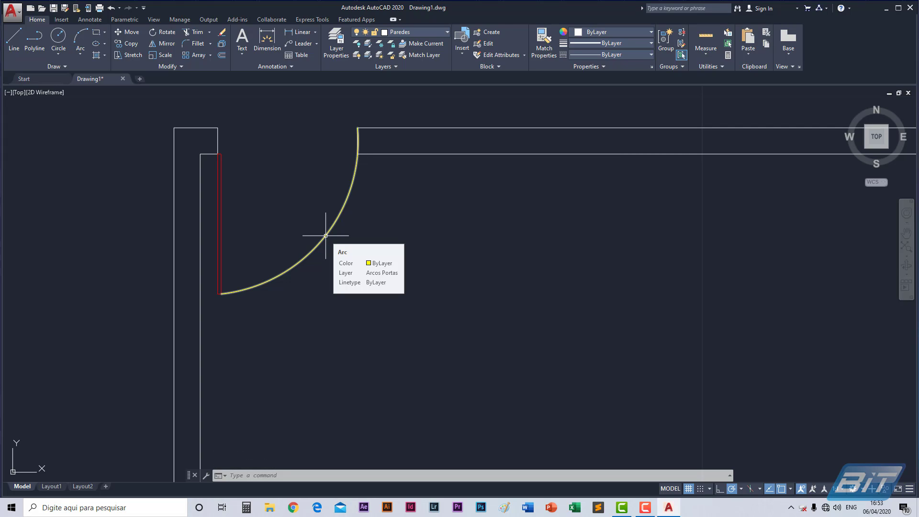
click(326, 235)
mouse_move(323, 238)
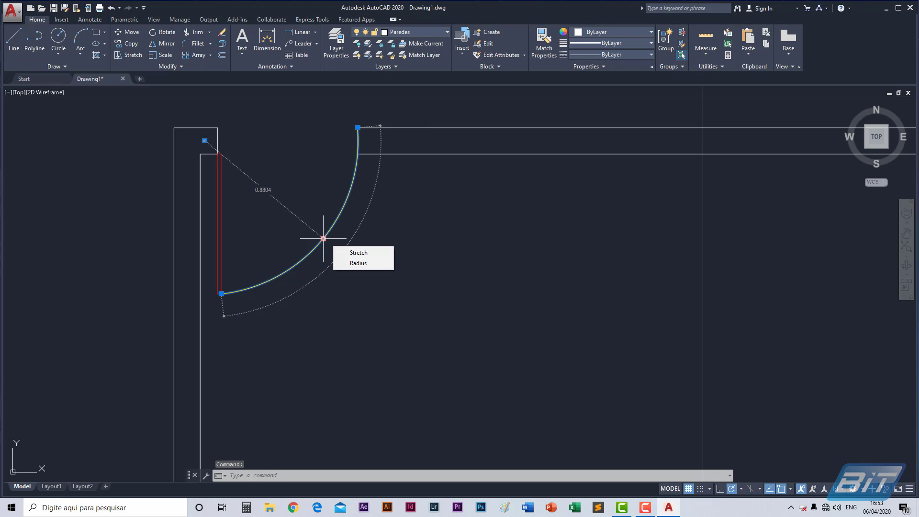
key(Escape)
key(Escape)
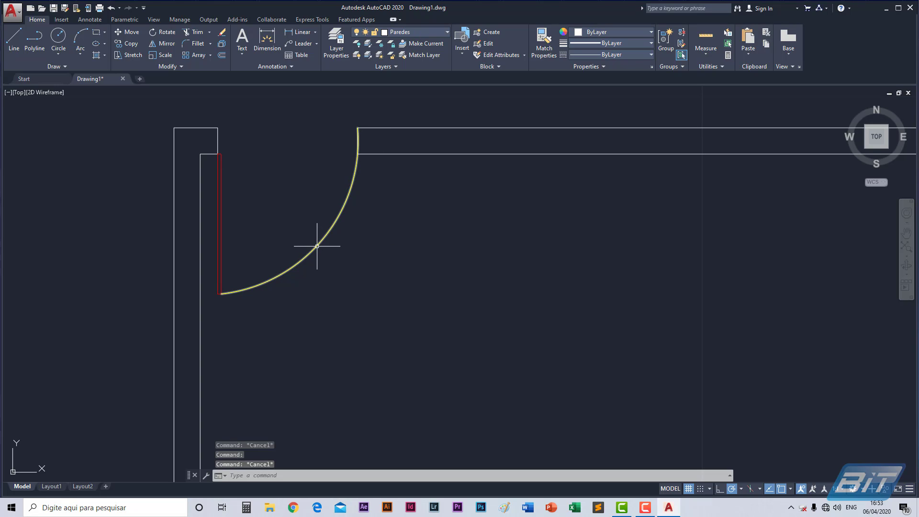
click(317, 246)
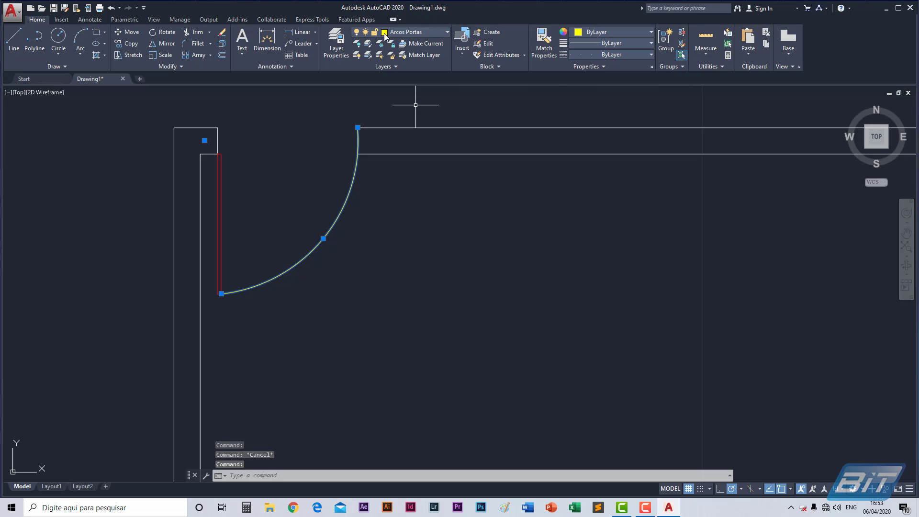
key(Escape)
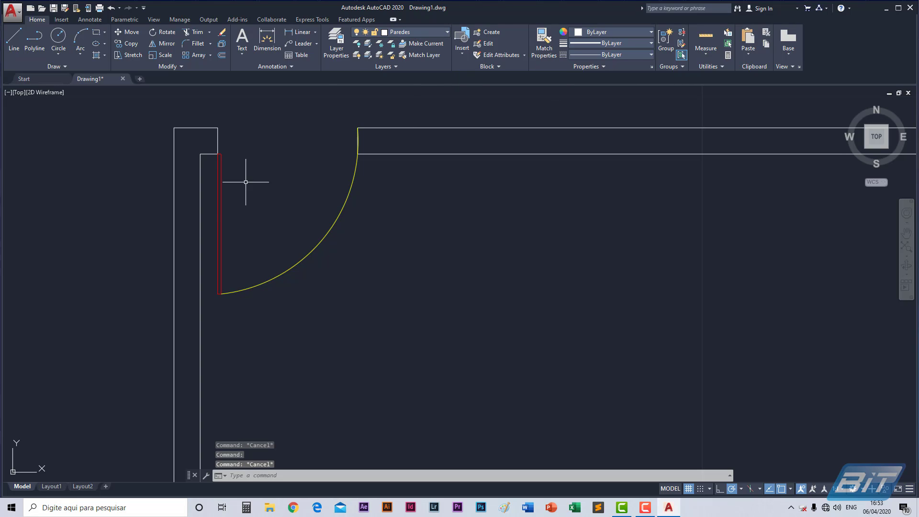
click(220, 193)
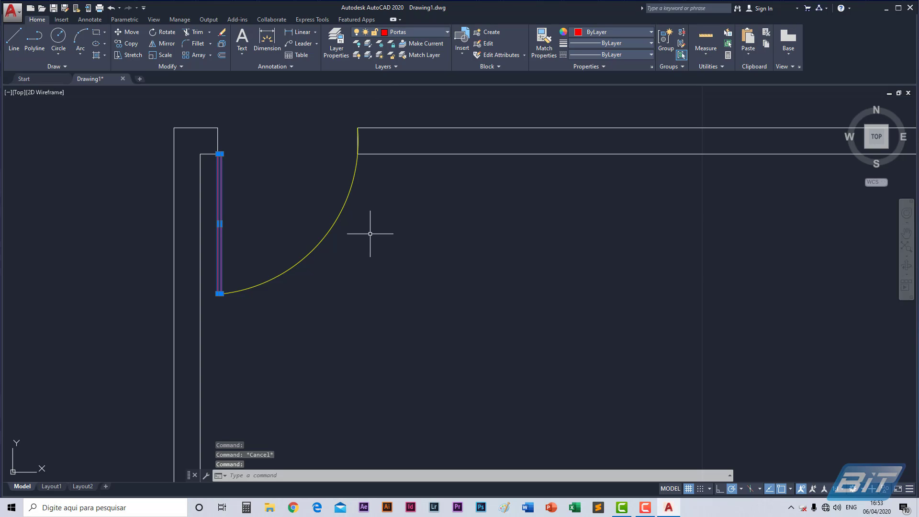
key(Escape)
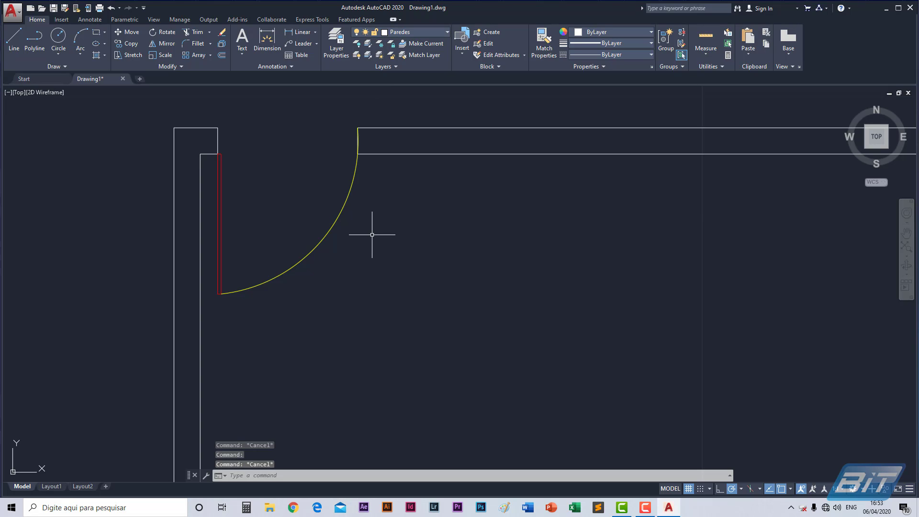
- Draw a horizontal helper line about 0.56 long from the room's inner lower-right corner outward across the right wall
scroll(372, 234, down, 6)
scroll(550, 312, up, 6)
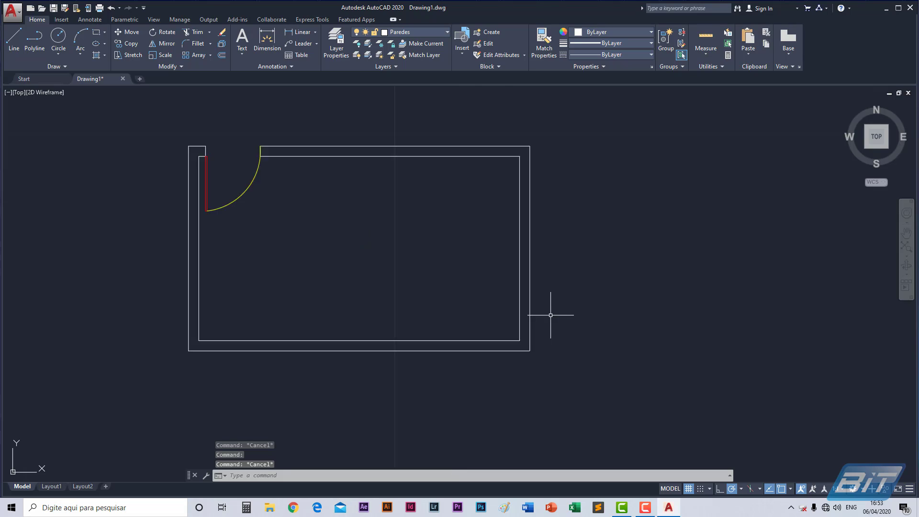
scroll(530, 258, down, 2)
mouse_move(519, 185)
middle_down()
mouse_move(581, 304)
mouse_move(550, 239)
middle_up()
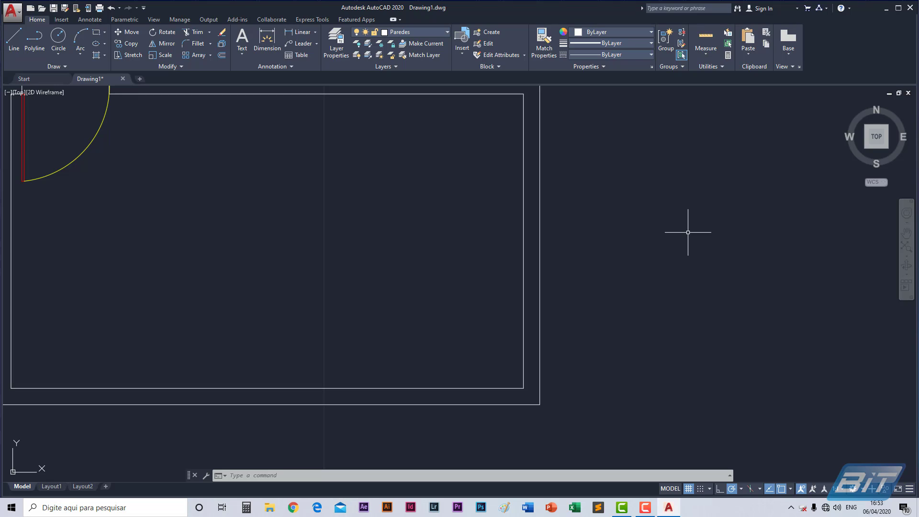
middle_drag(615, 242, 674, 262)
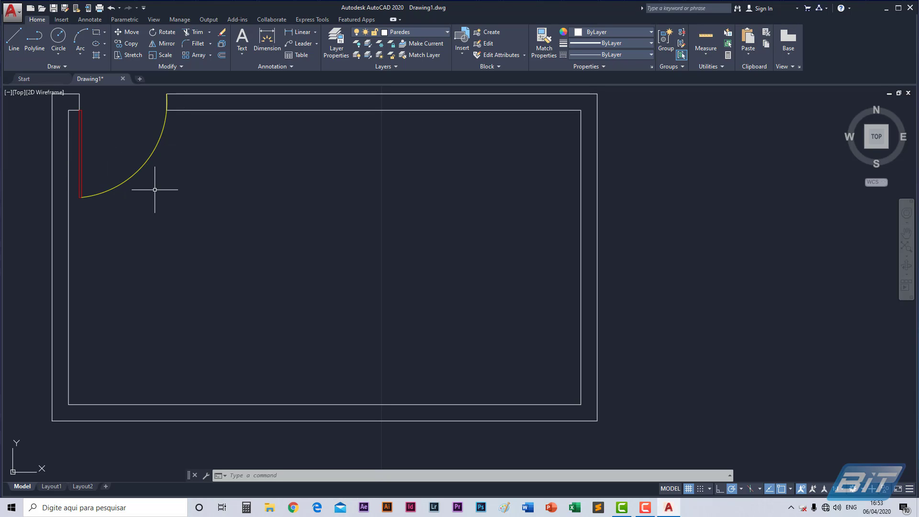
click(14, 39)
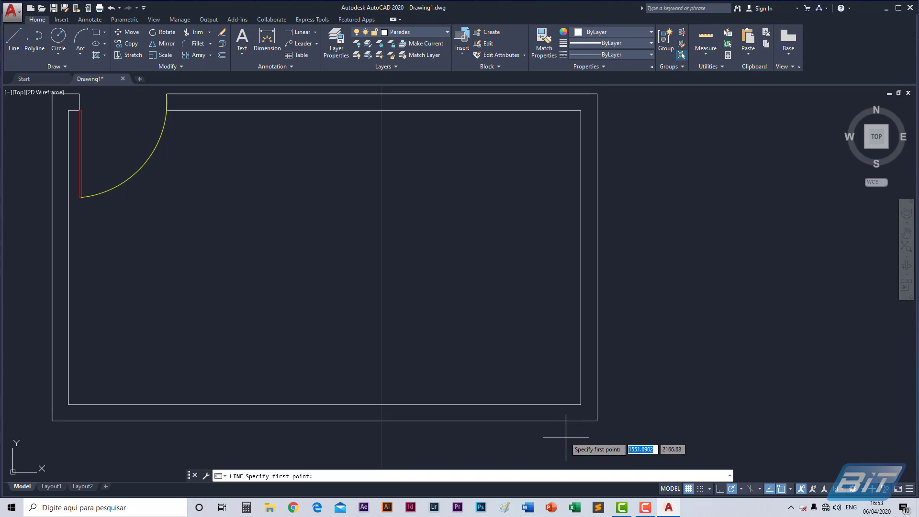
click(581, 405)
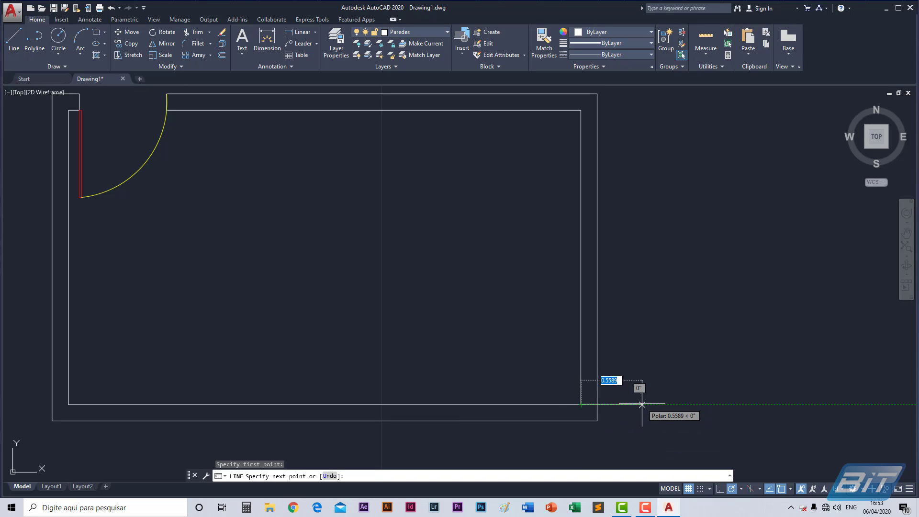
click(642, 404)
key(Return)
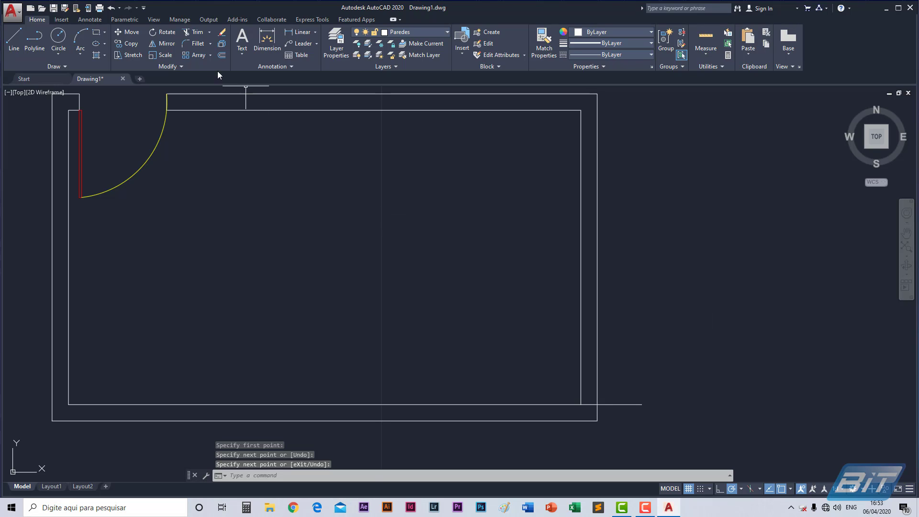
- Offset the helper line upward by 1 and erase the original line at the room's inner corner
click(222, 55)
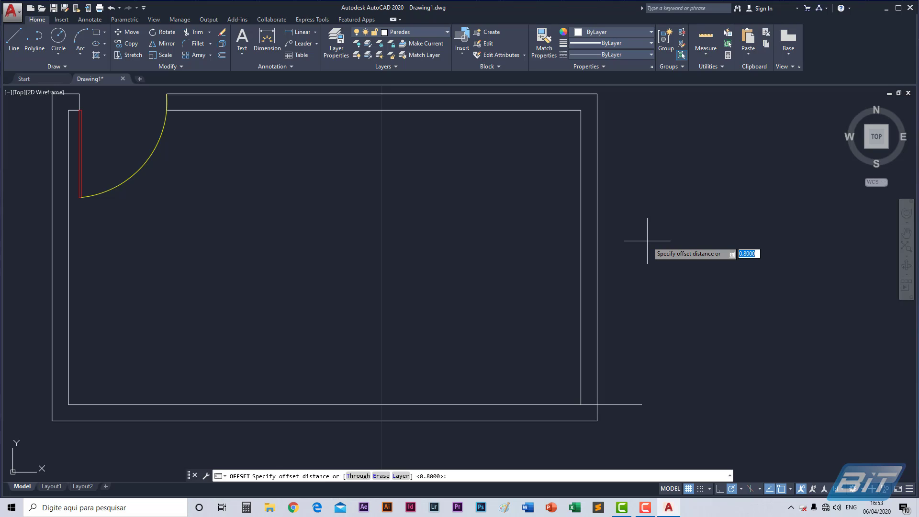
text(1)
key(Return)
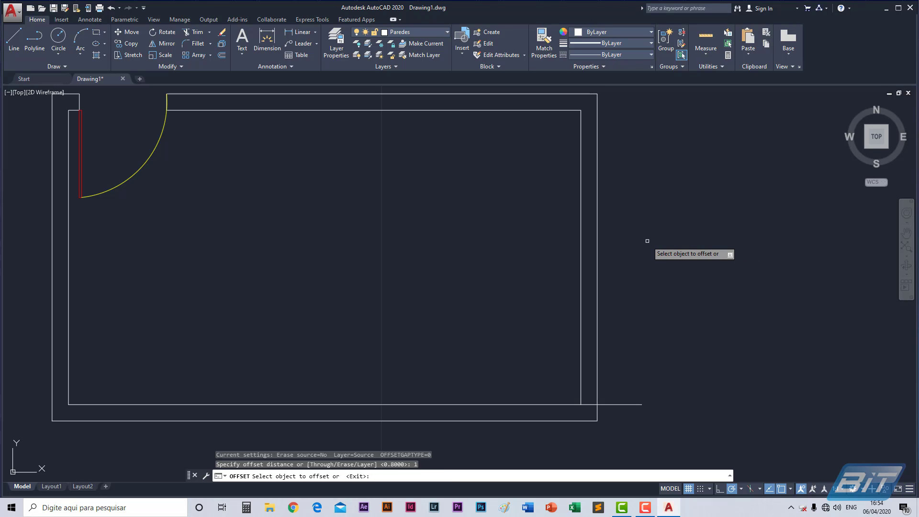
click(620, 405)
click(617, 342)
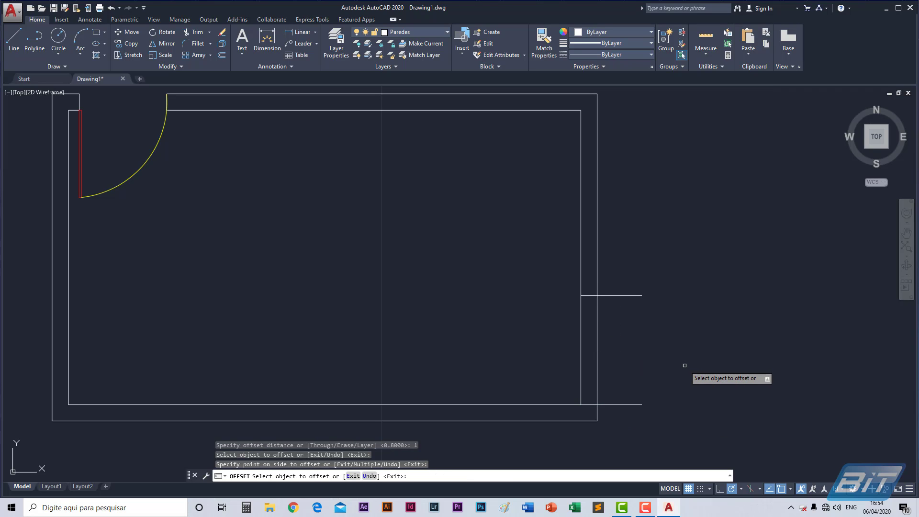
key(Escape)
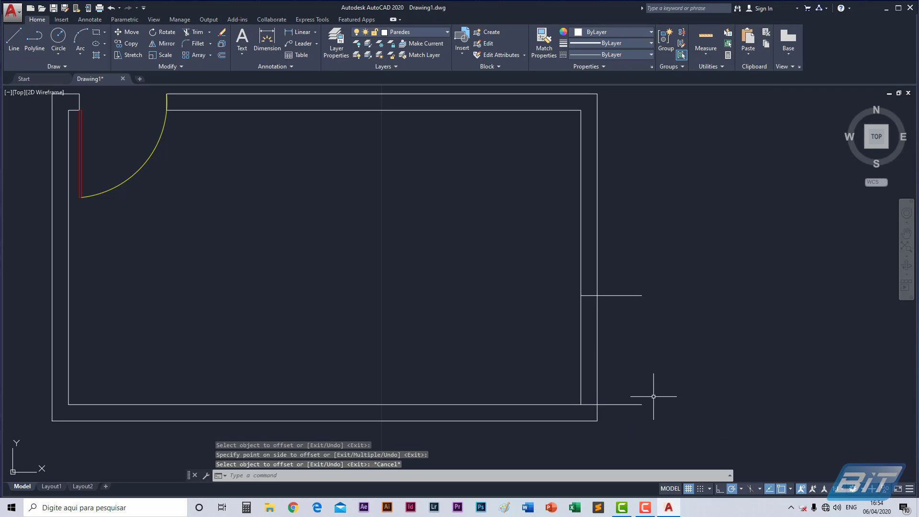
click(624, 405)
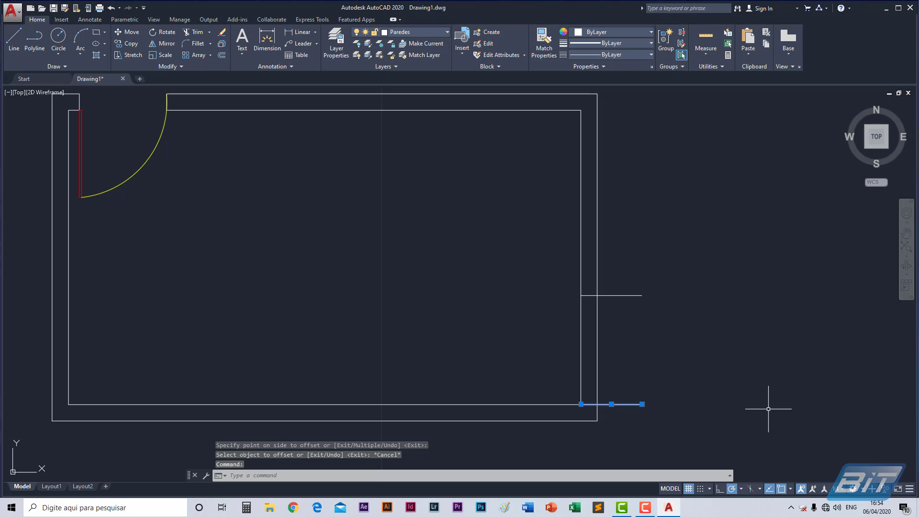
key(Delete)
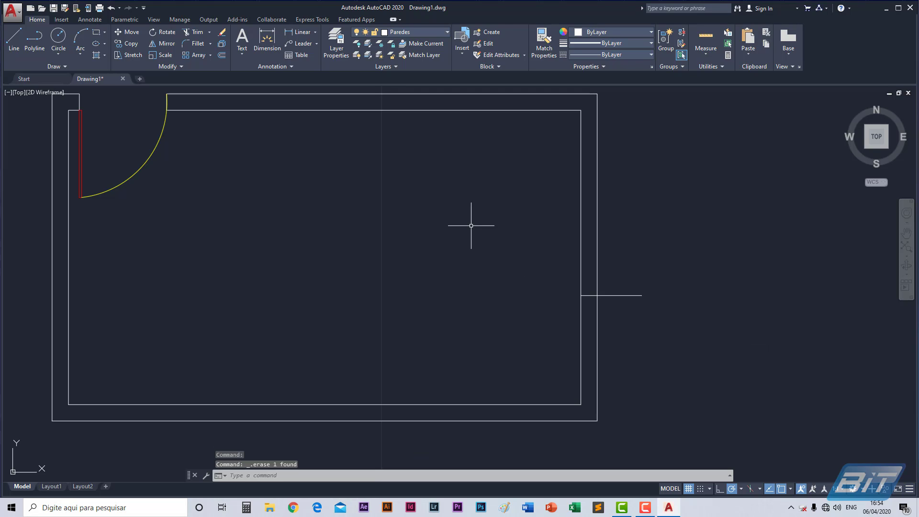
- Trim off the part of the offset line that extends beyond the right wall's outer face
click(187, 32)
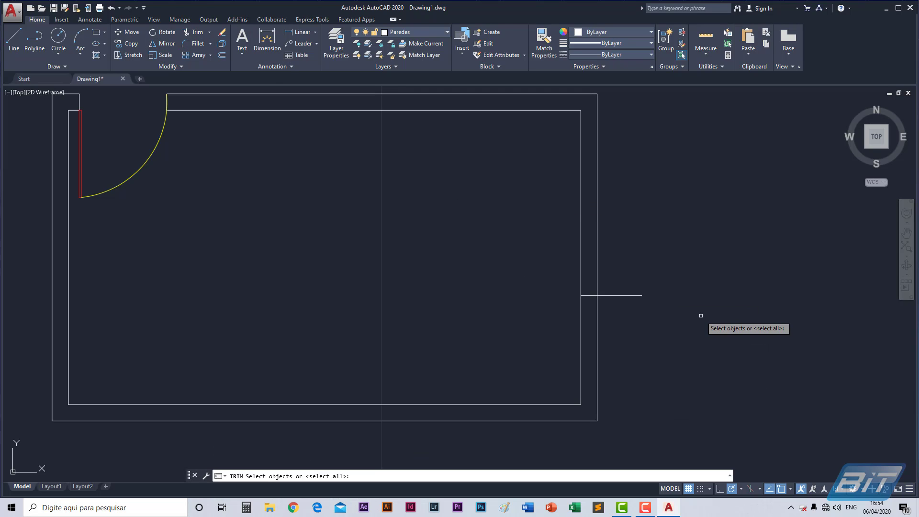
key(Return)
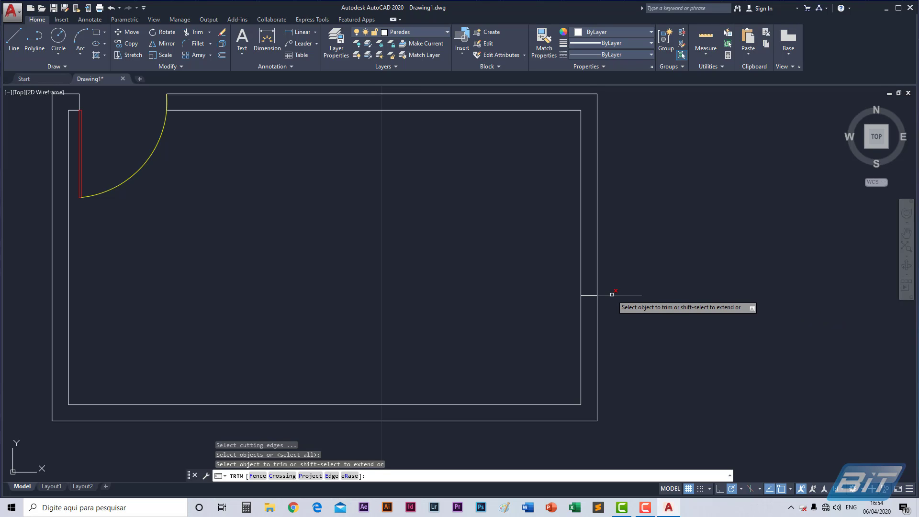
key(Escape)
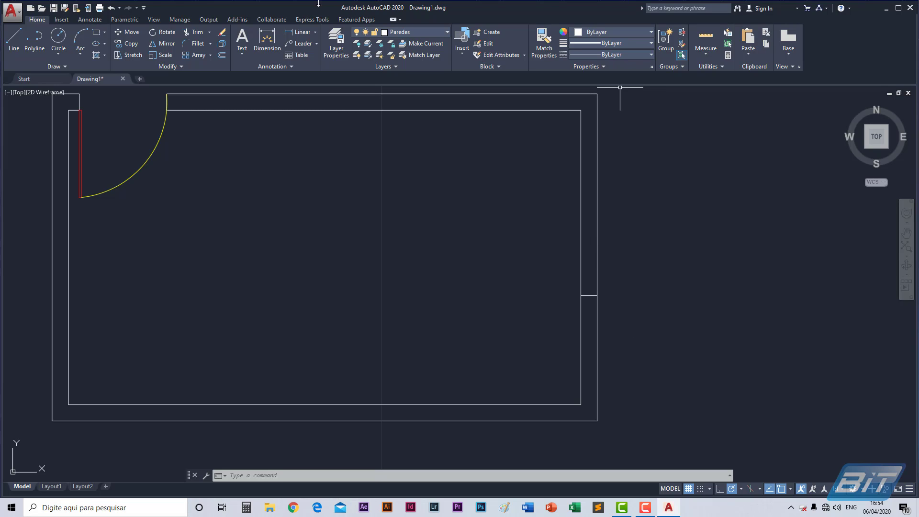
- Offset the short jamb line in the right wall upward by 1.5 to mark the window's other end
click(222, 55)
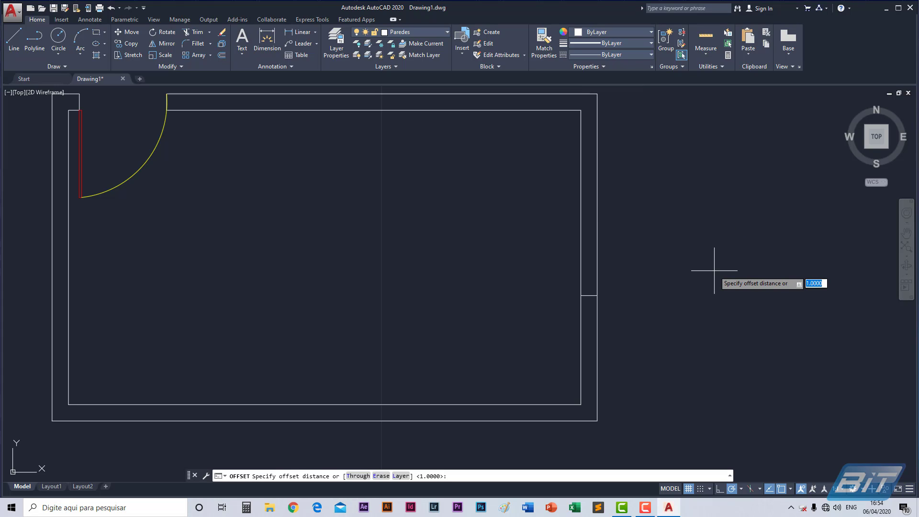
text(1.5)
key(Return)
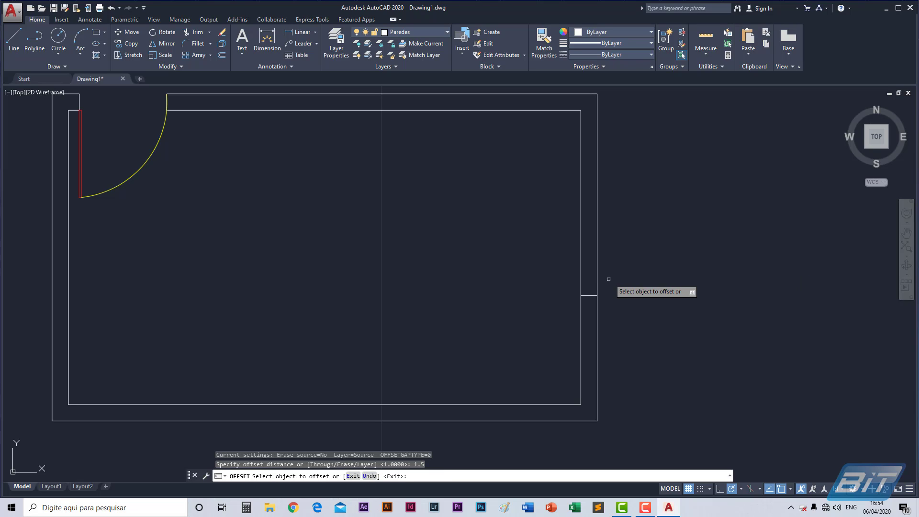
click(589, 294)
click(585, 208)
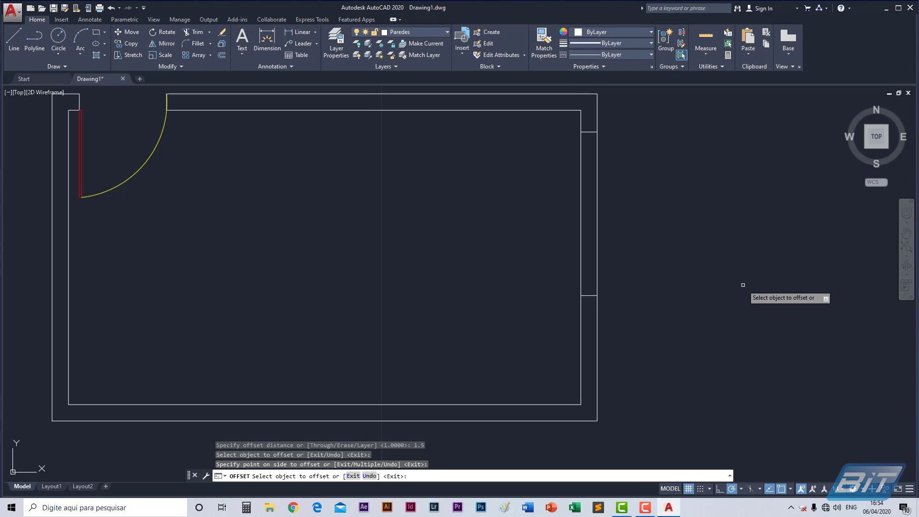
key(Escape)
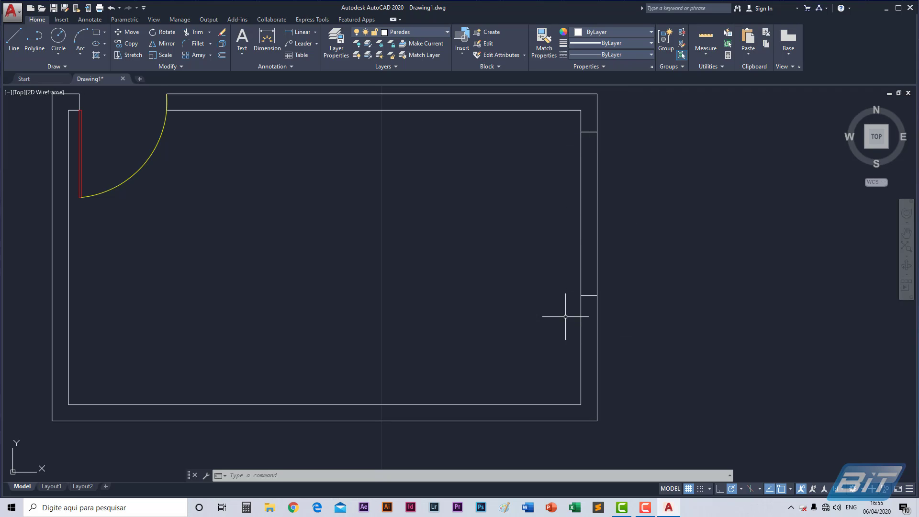
- Make Janelas the current layer and draw the window rectangle across the right wall between the two jamb lines
click(446, 31)
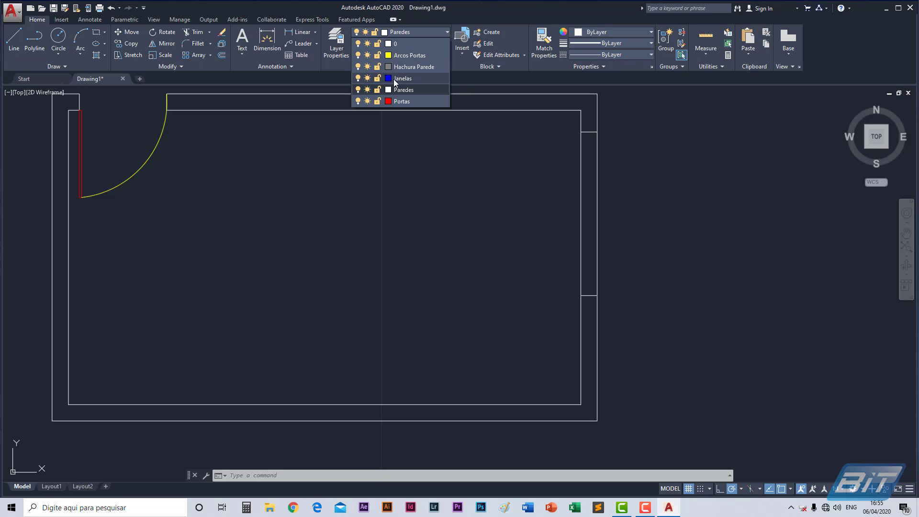
click(402, 78)
click(96, 32)
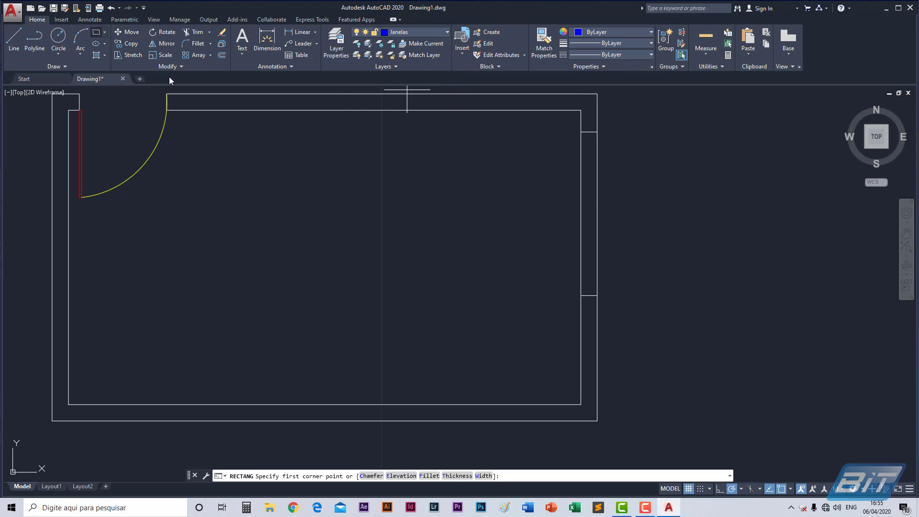
click(582, 132)
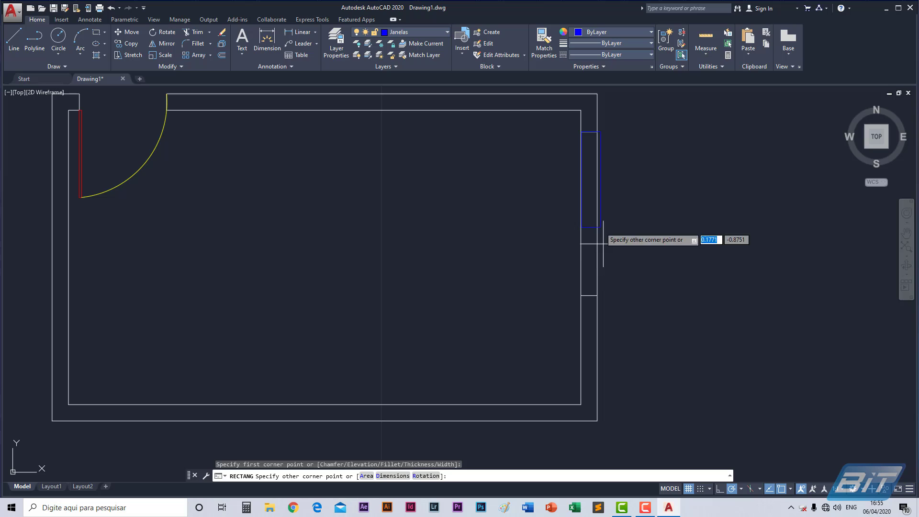
click(598, 297)
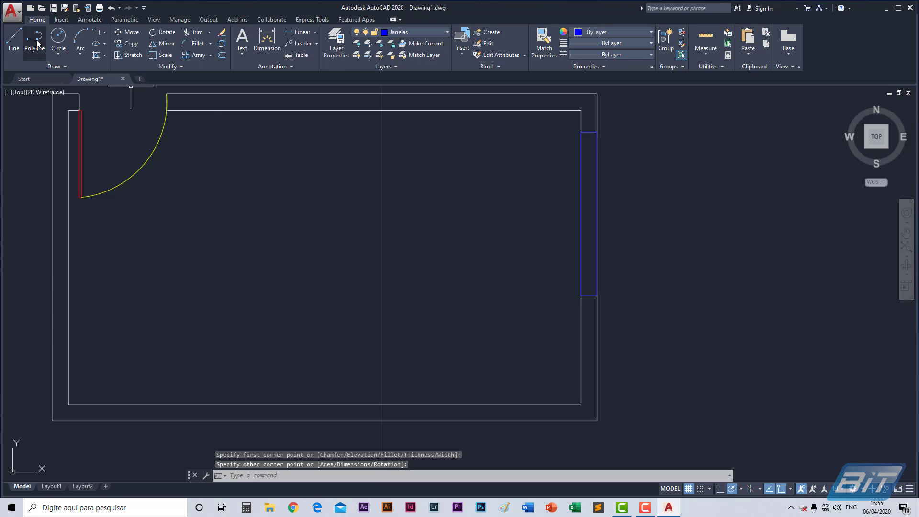
- With Midpoint object snap enabled, draw the right window's centre line between the midpoints of its two short edges
key(l)
key(Return)
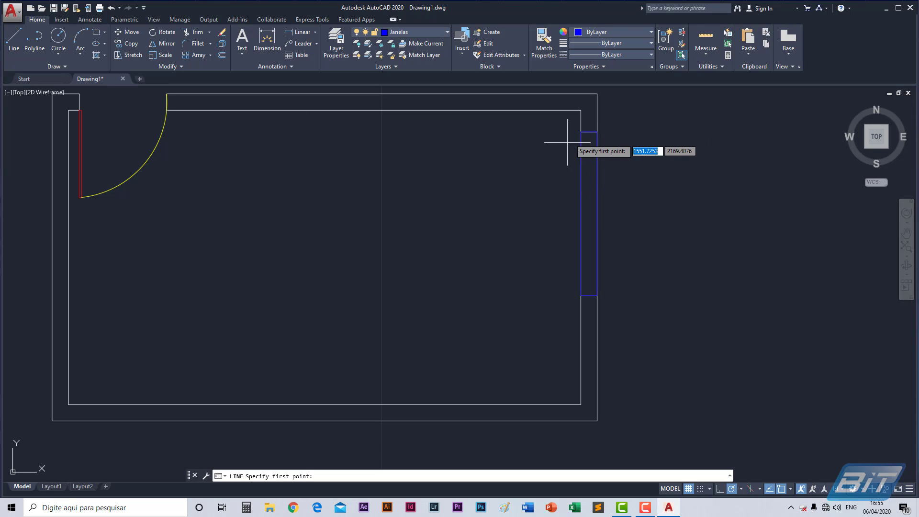
scroll(589, 124, up, 4)
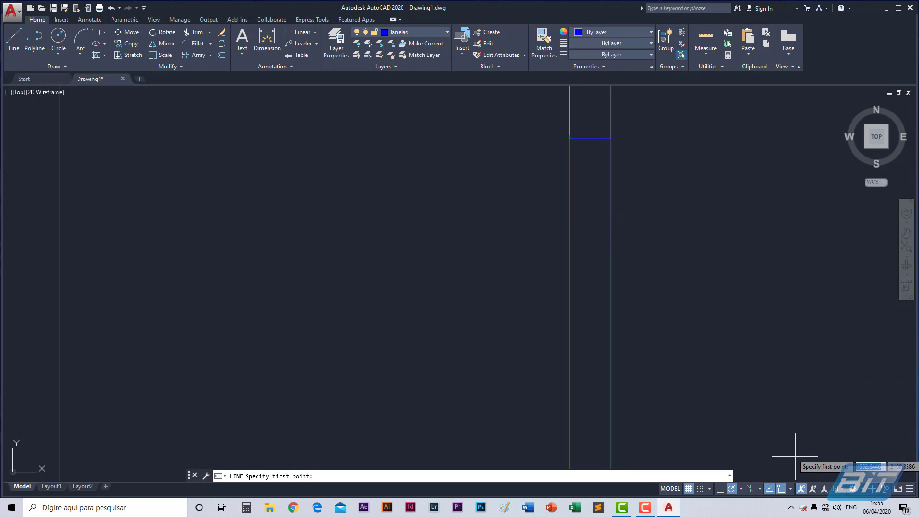
click(791, 489)
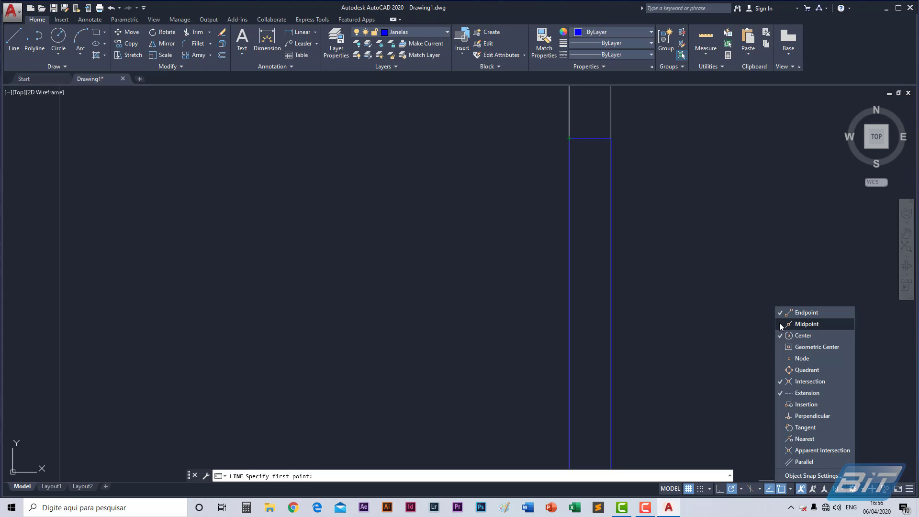
click(13, 41)
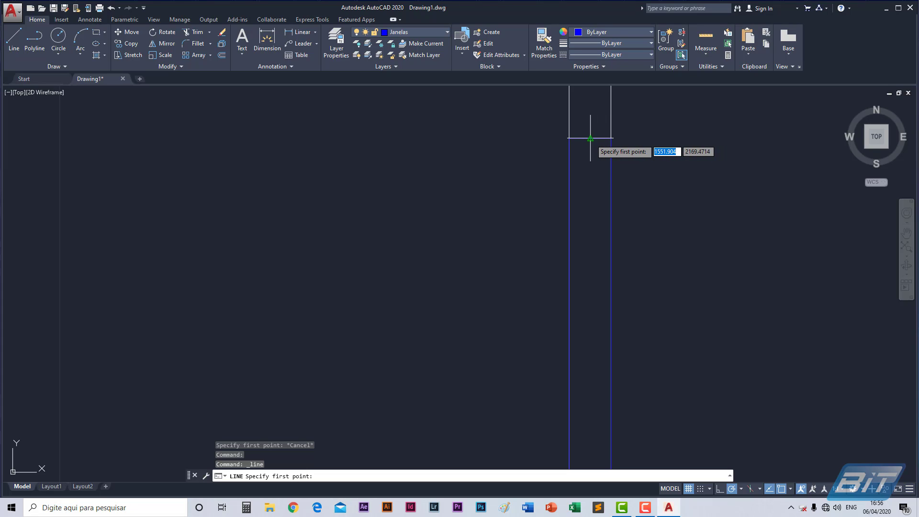
scroll(590, 138, down, 4)
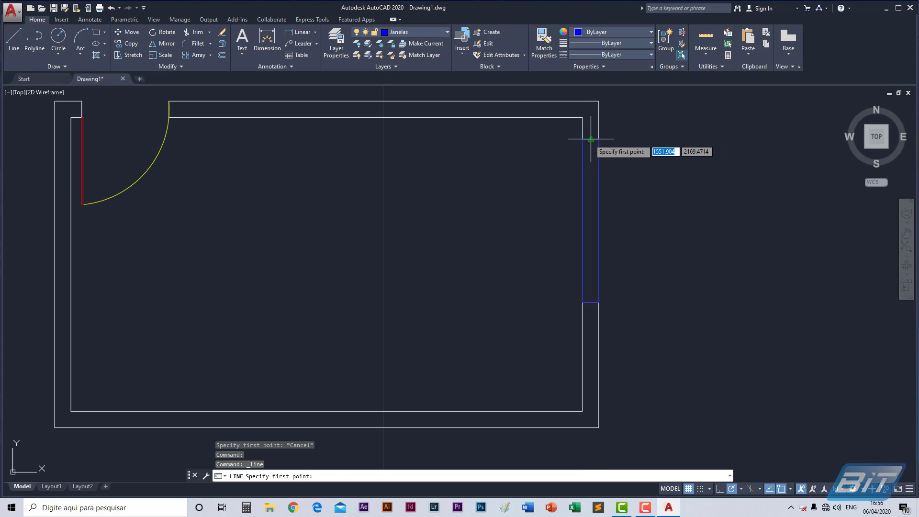
click(591, 139)
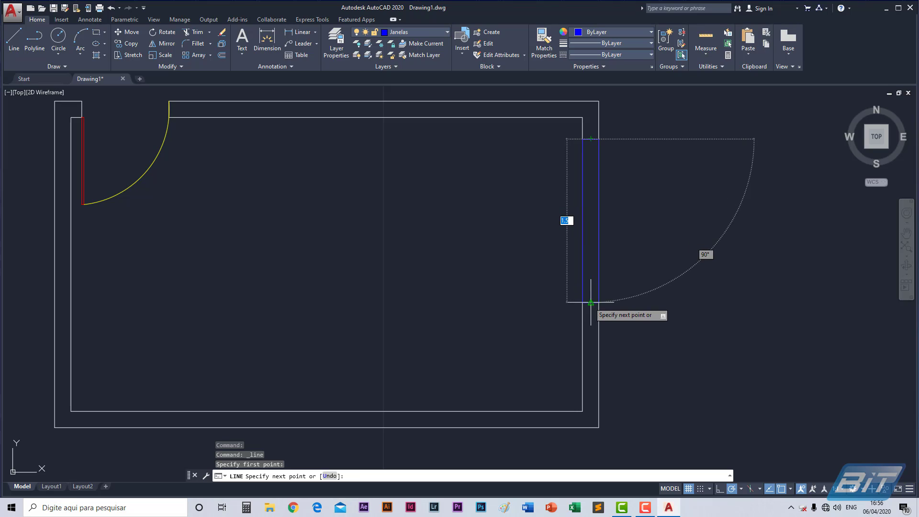
key(Return)
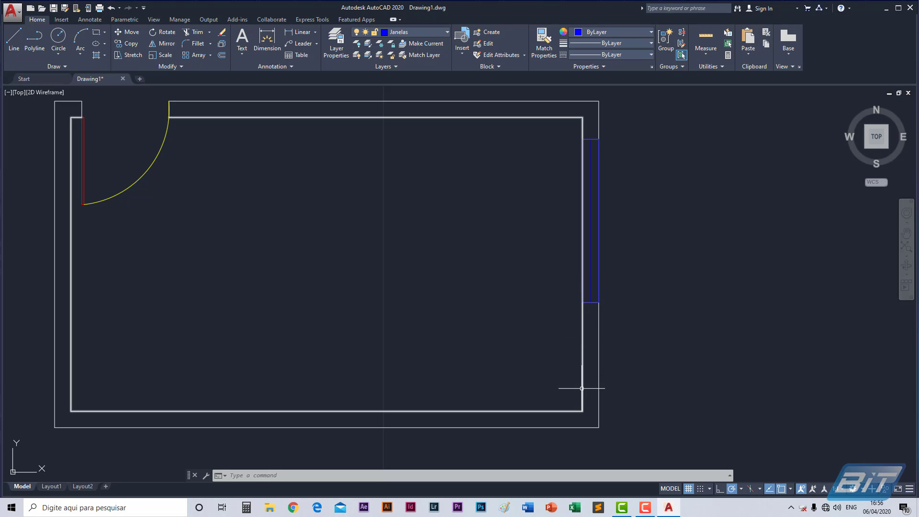
- Draw a horizontal helper line about 0.49 long from the room's lower-left inner corner outward across the left wall
click(14, 39)
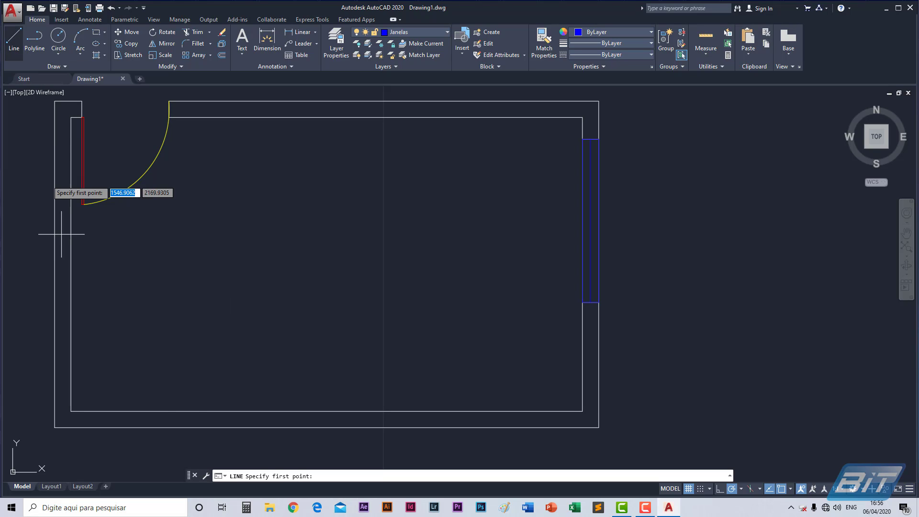
click(71, 411)
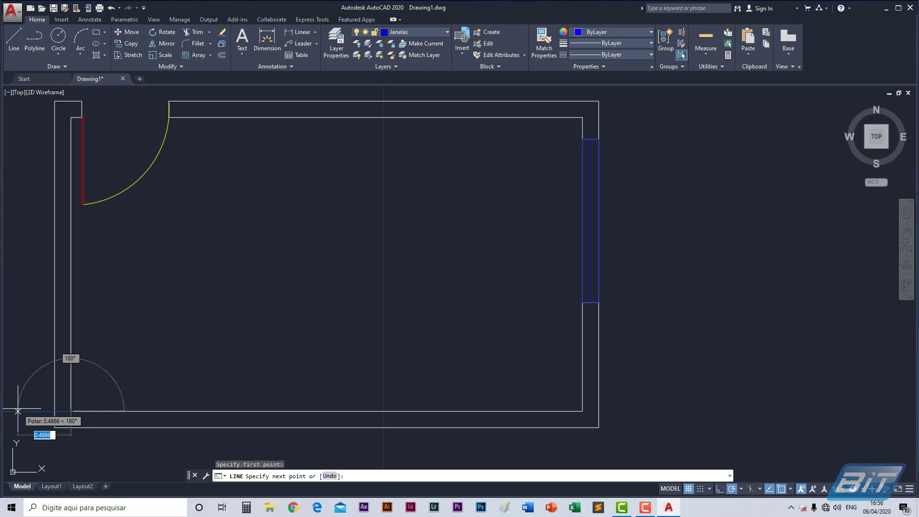
click(17, 411)
key(Return)
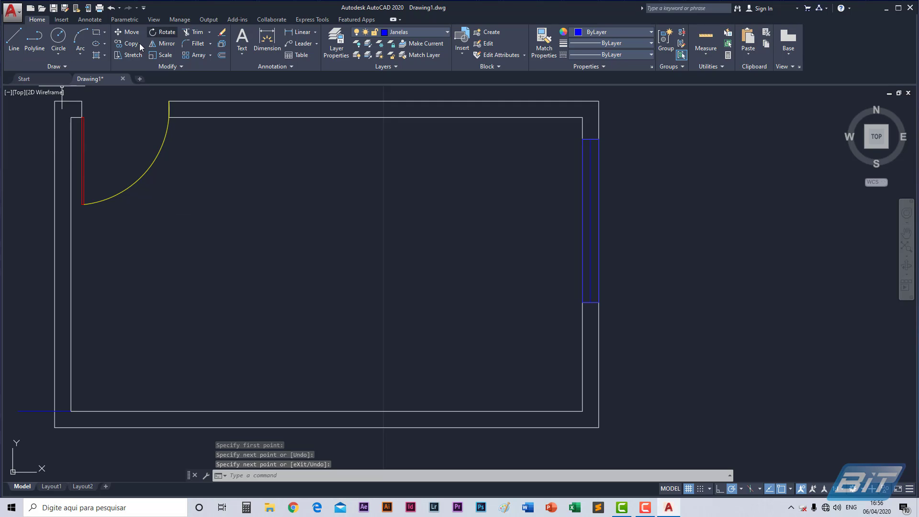
- Offset the left wall's helper line upward by 1 and erase the original at the lower-left inner corner
click(223, 56)
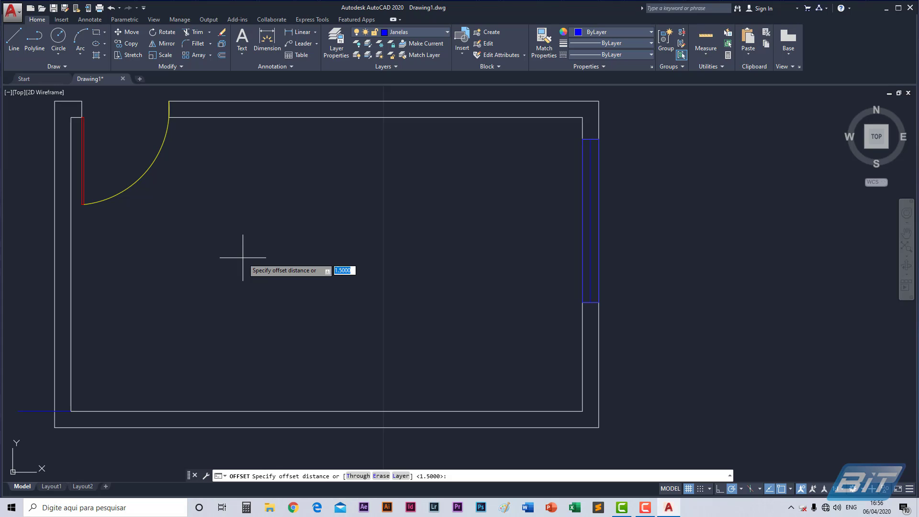
text(1)
key(Return)
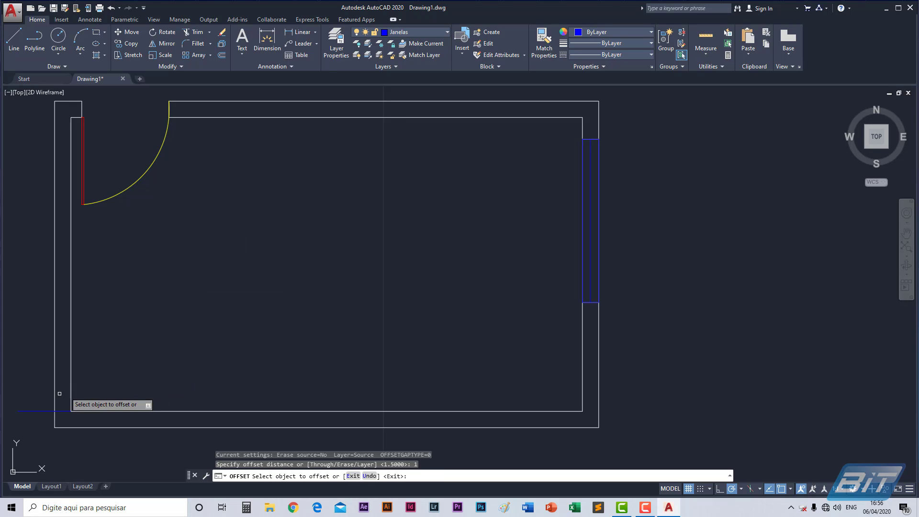
click(27, 411)
click(25, 347)
key(Escape)
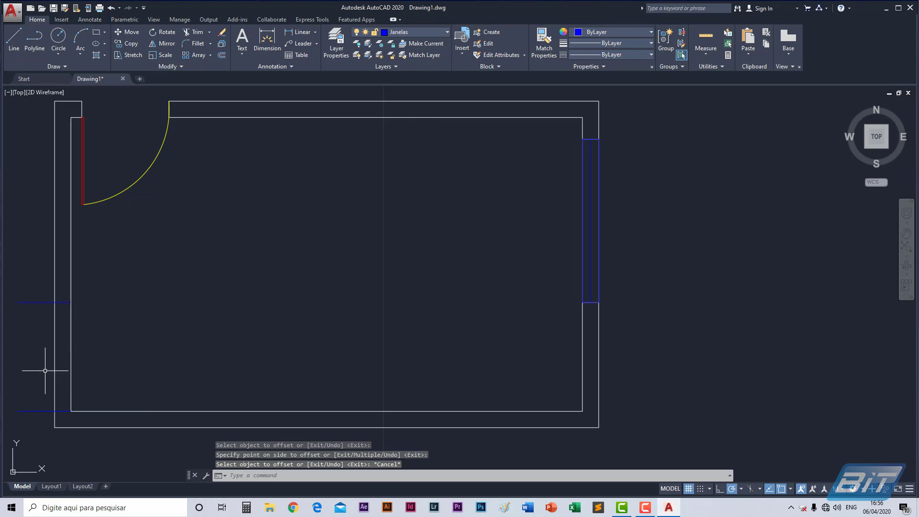
click(31, 411)
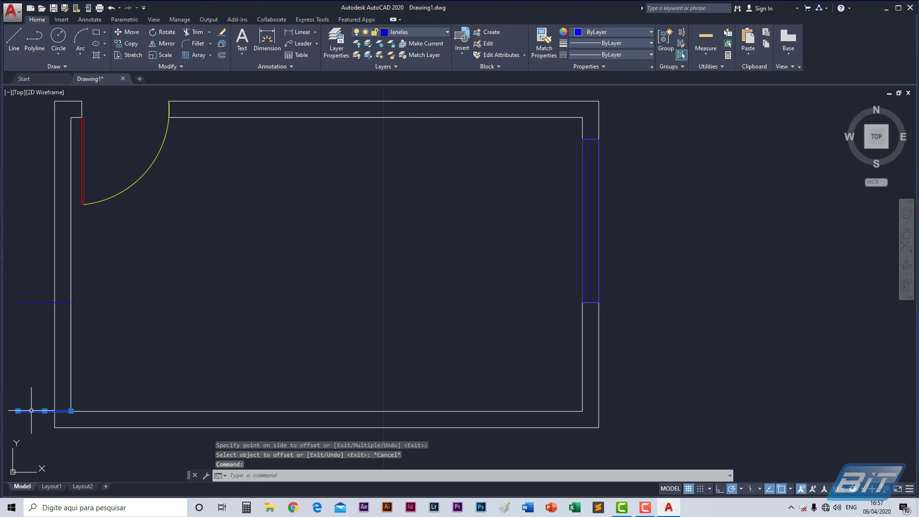
key(Delete)
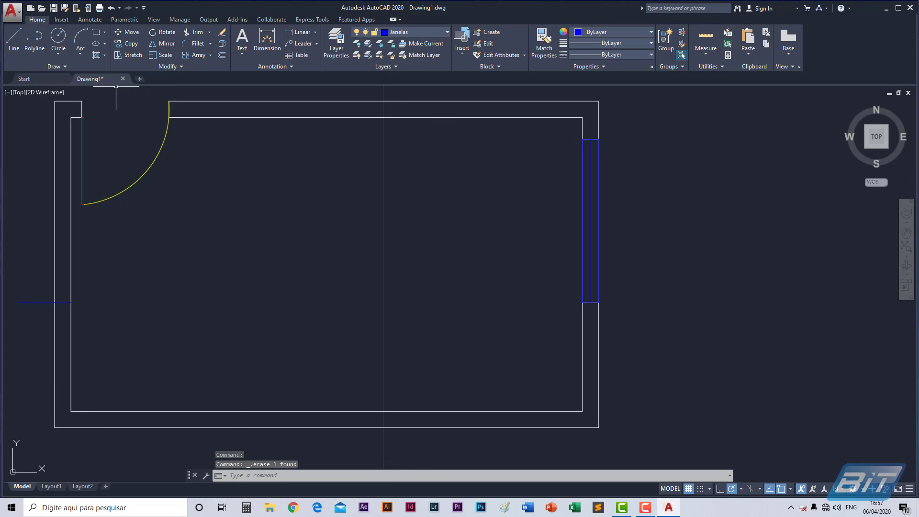
- Copy the right window with its centre line into the left wall, aligning its lower-right corner with the helper line's inner end, and erase the helper line
click(130, 44)
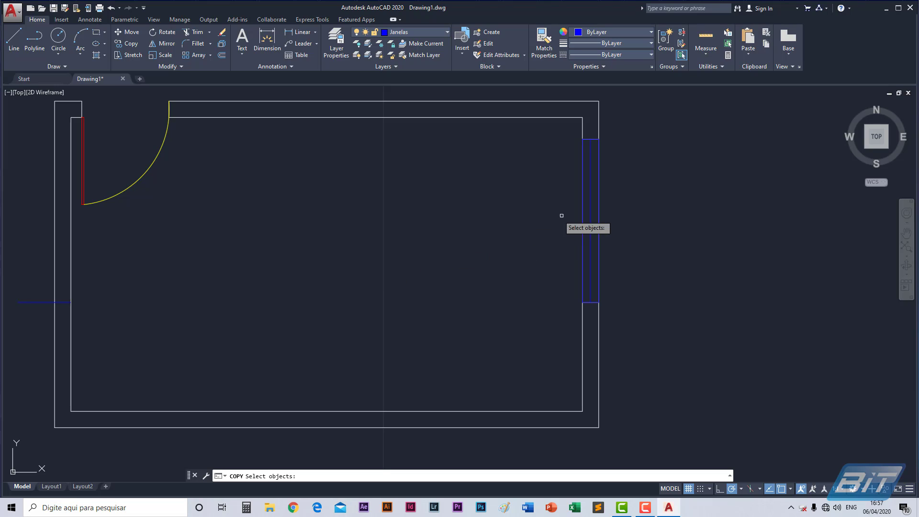
click(600, 223)
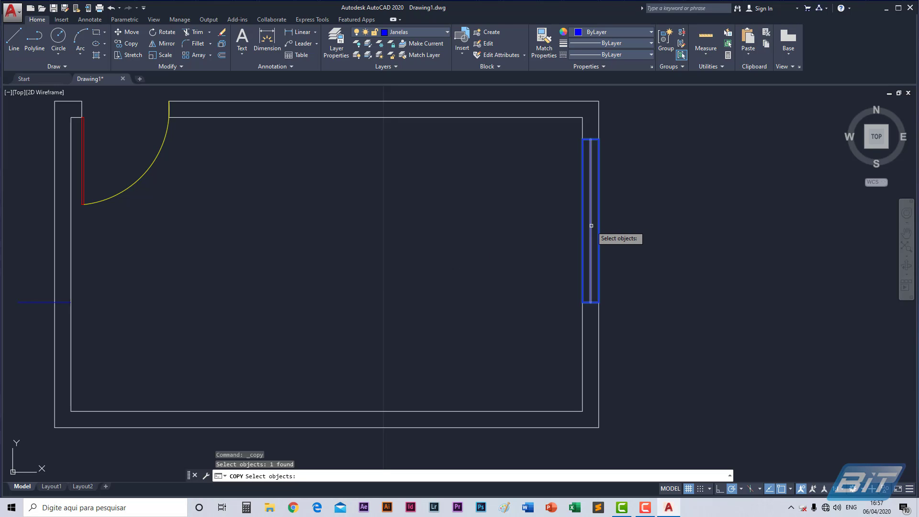
click(592, 225)
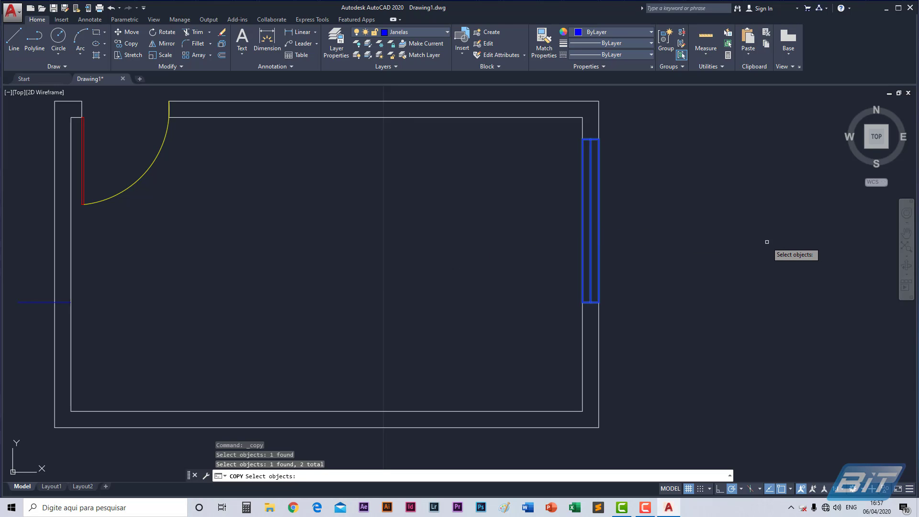
key(Return)
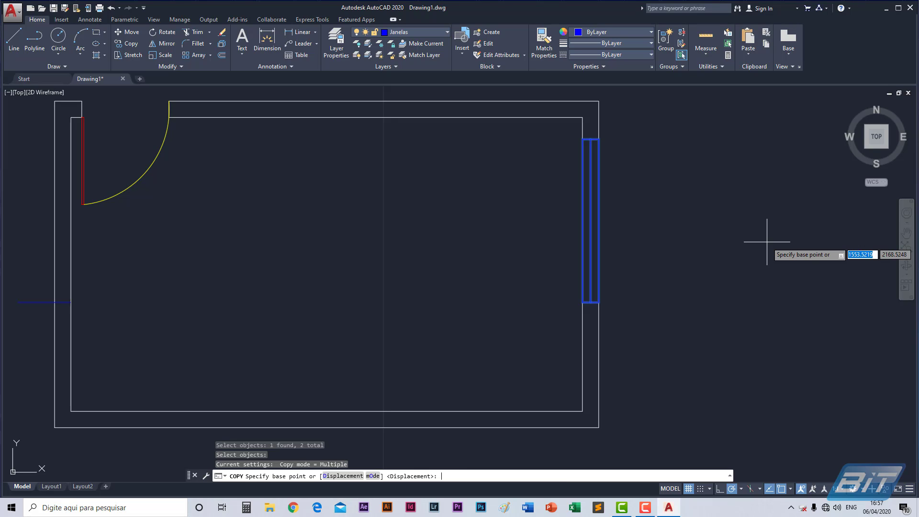
click(599, 302)
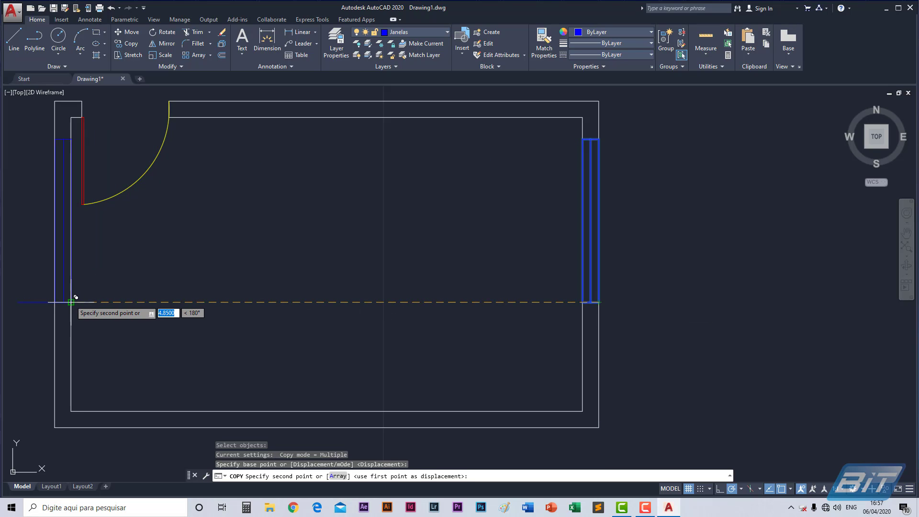
click(75, 297)
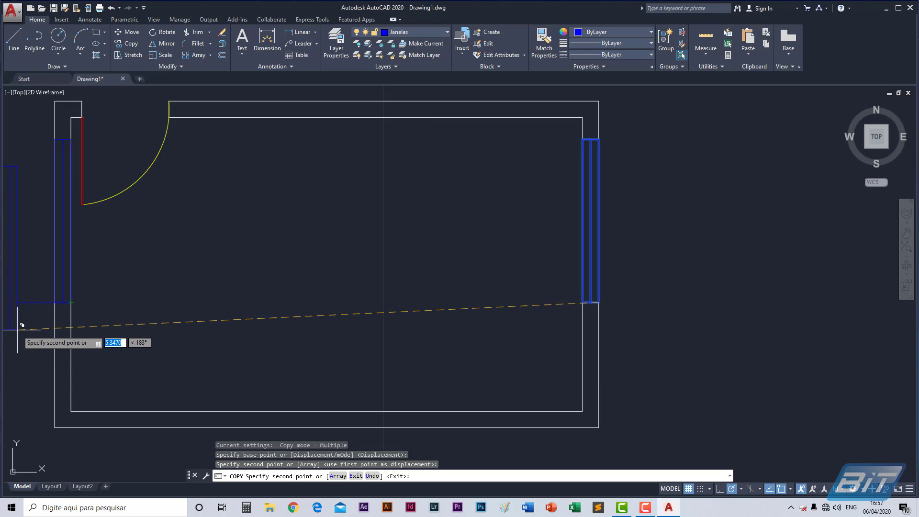
key(Escape)
click(26, 302)
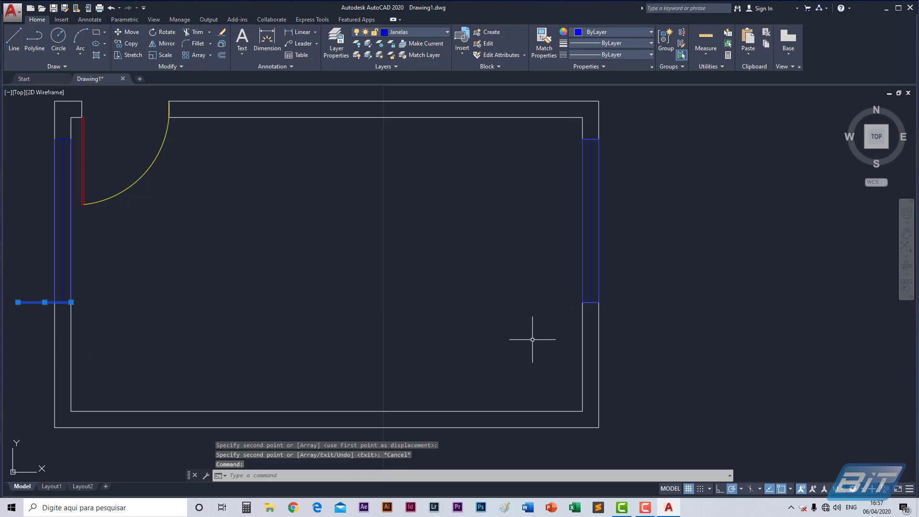
key(Delete)
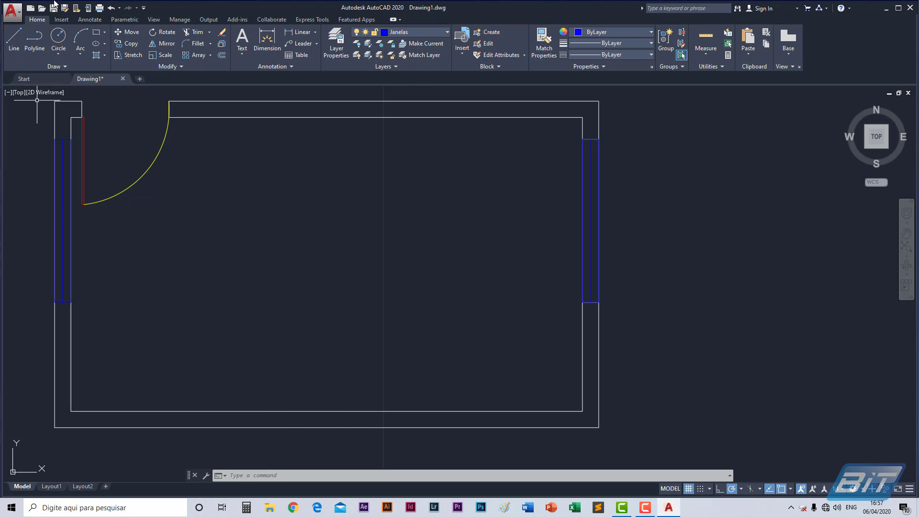
- Draw a short vertical line across the bottom wall from the midpoint of its inner face to the midpoint of its outer face
click(15, 37)
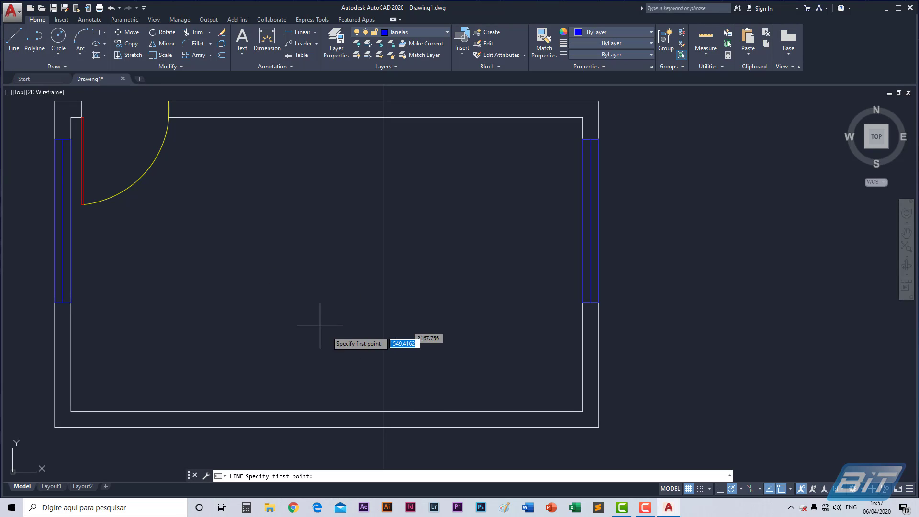
click(326, 411)
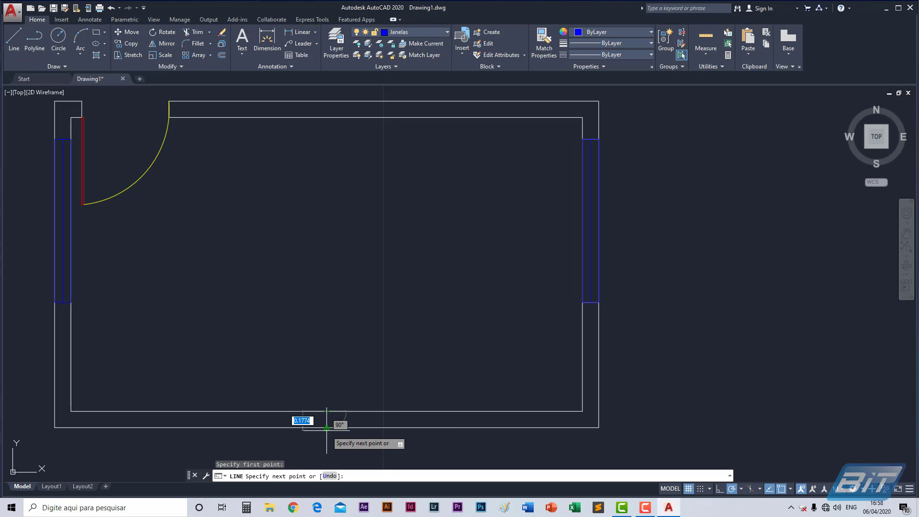
click(327, 427)
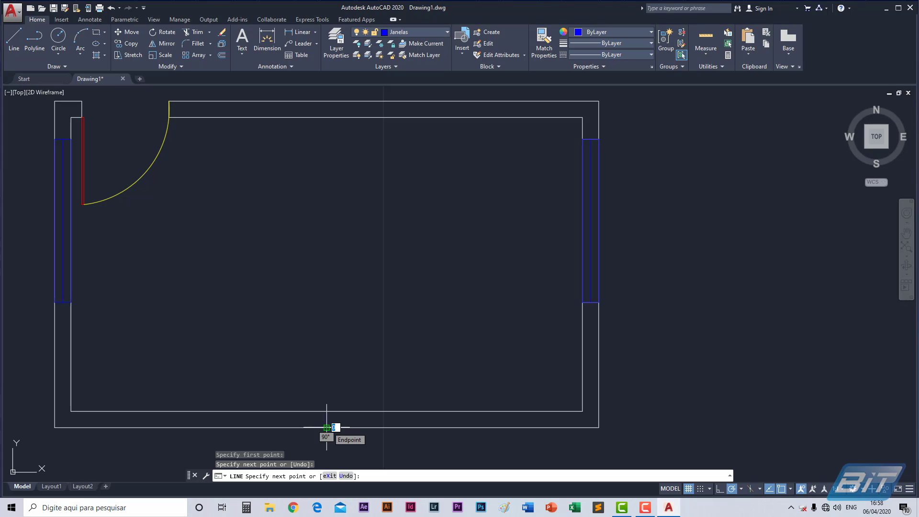
key(Return)
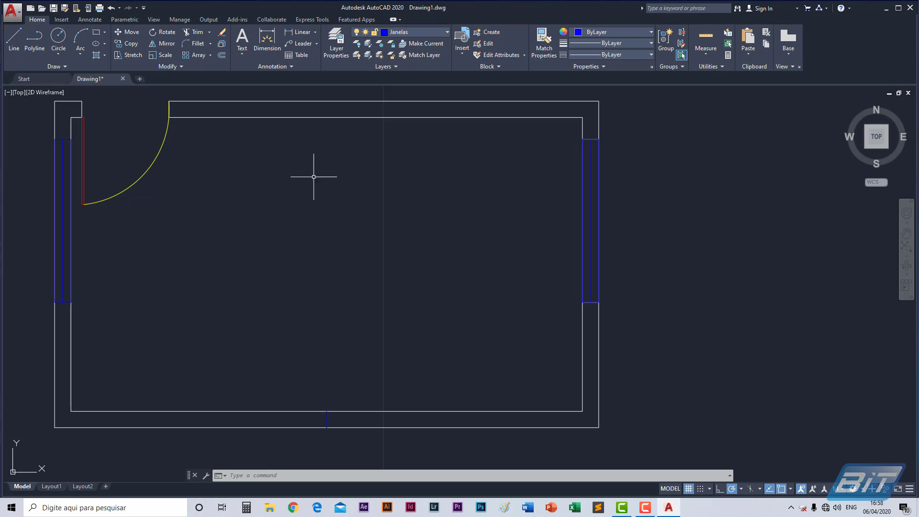
- Offset the bottom wall's middle line by 0.5 to both sides as window jamb marks and erase the middle line
click(221, 57)
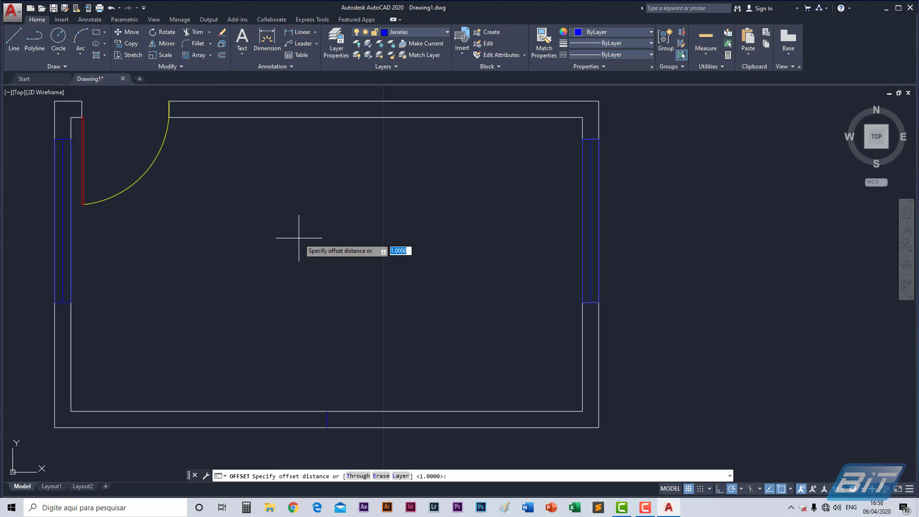
text(.5)
key(Return)
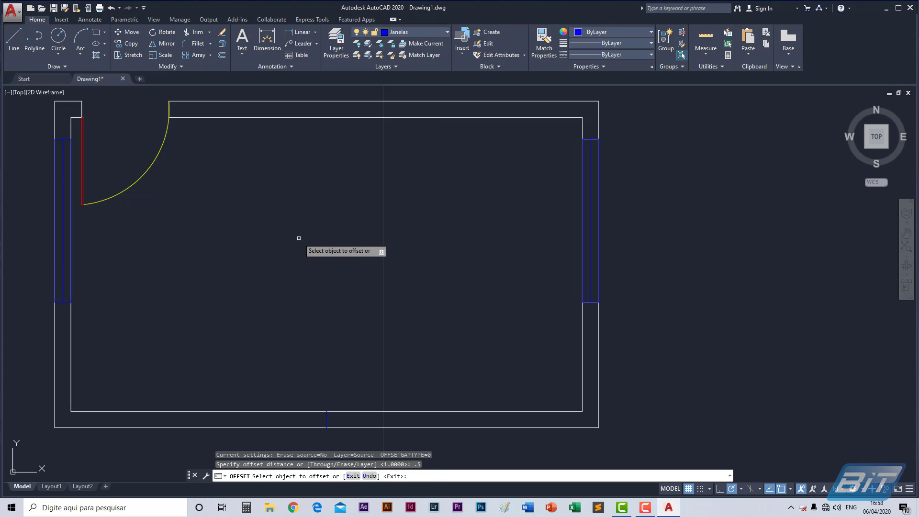
click(327, 418)
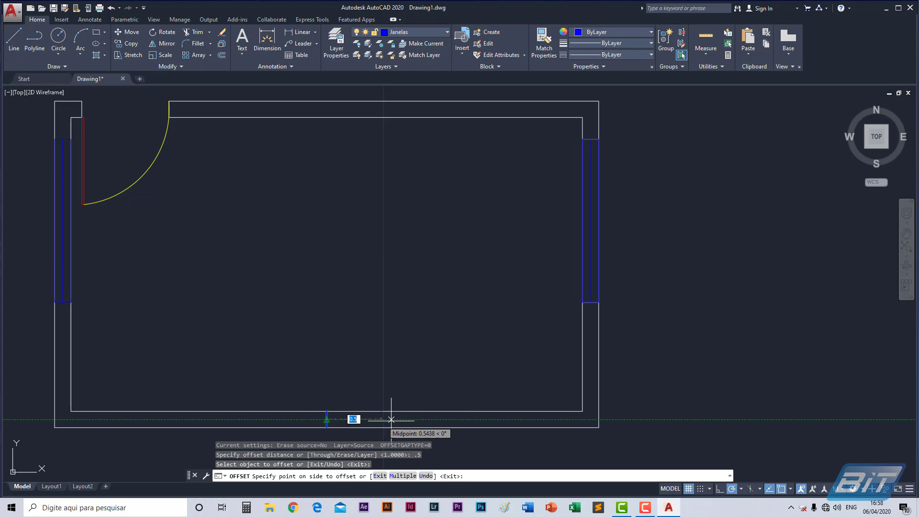
click(422, 419)
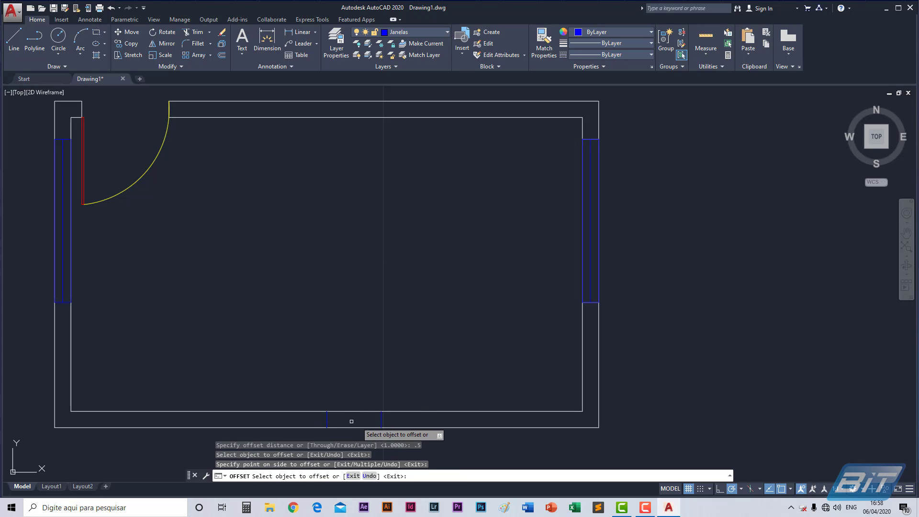
click(327, 419)
click(258, 434)
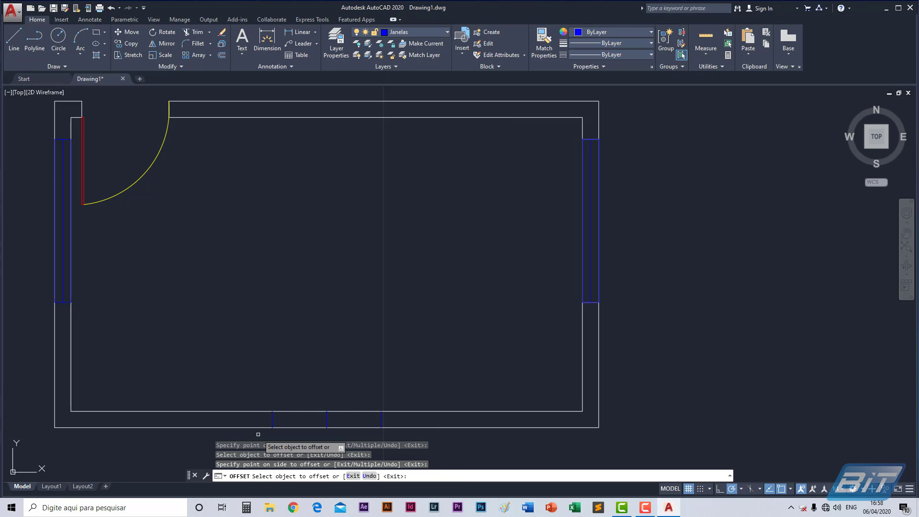
key(Escape)
click(327, 420)
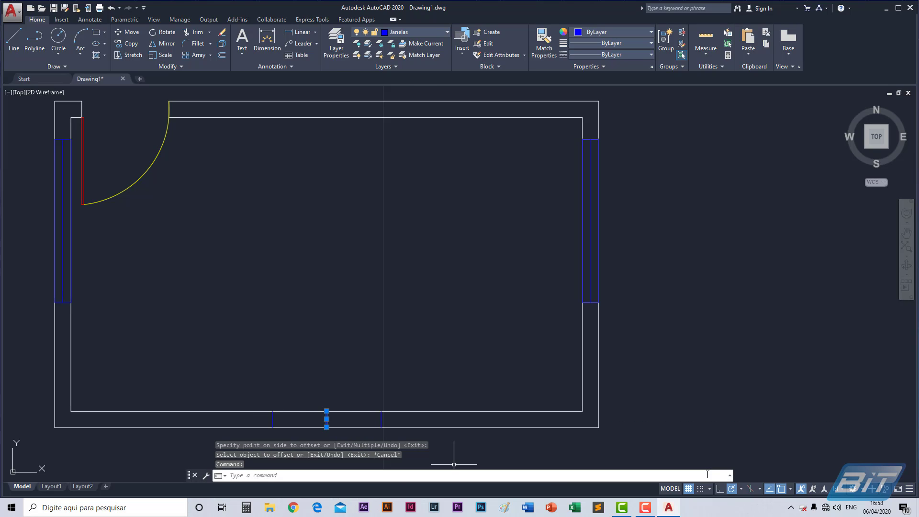
key(Delete)
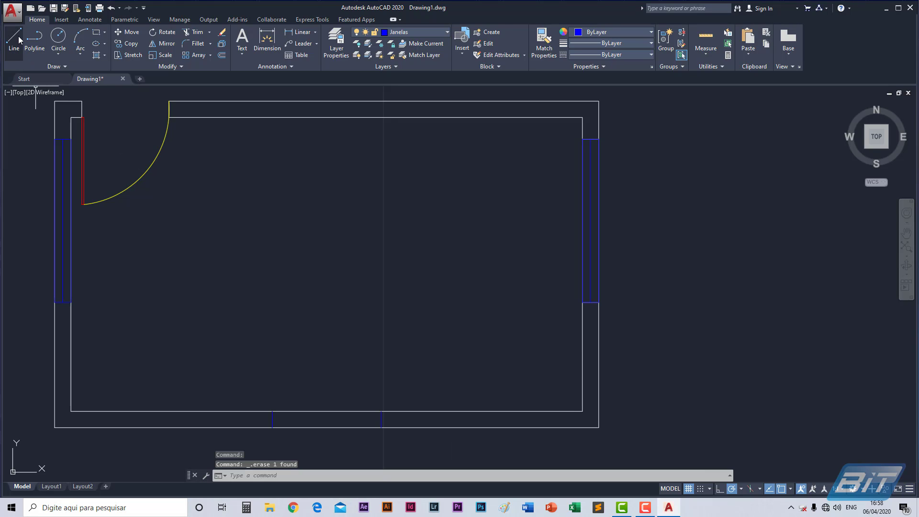
- Draw the bottom window as a rectangle across the wall between the two jamb marks, with a horizontal centre line joining its short sides' midpoints
click(96, 33)
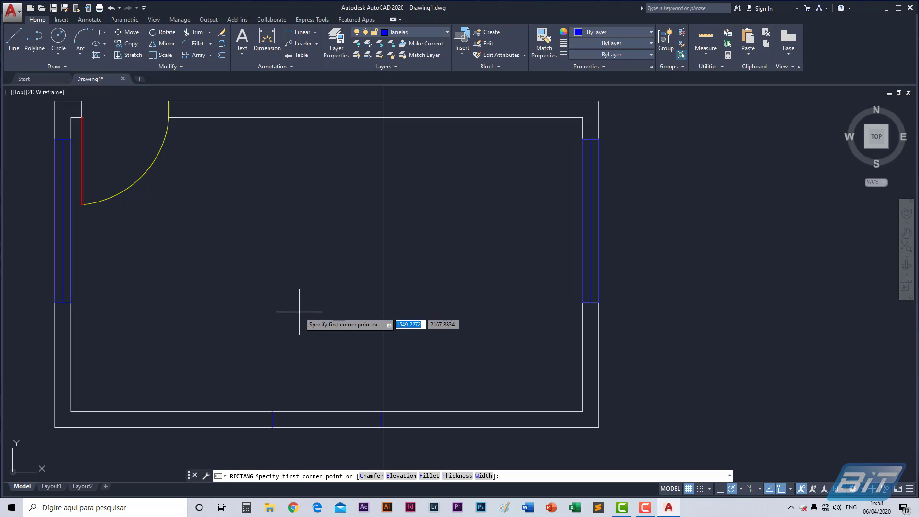
click(271, 411)
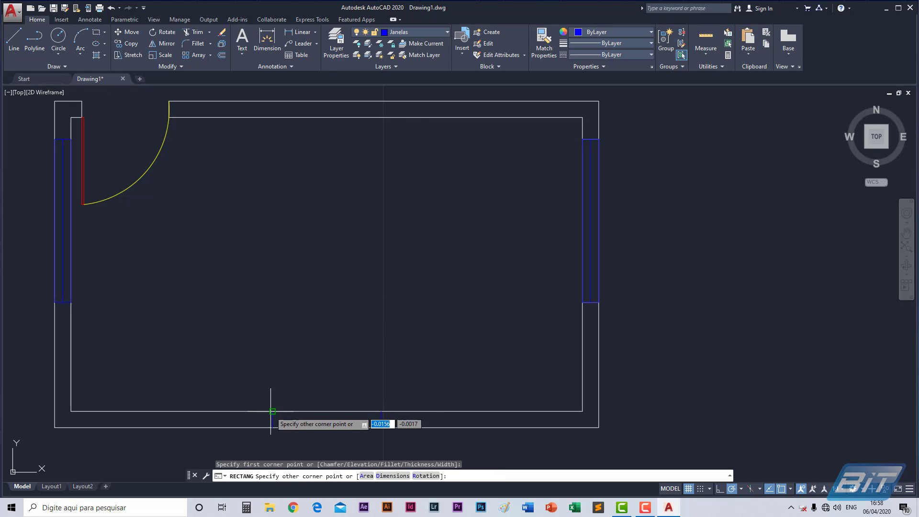
click(382, 428)
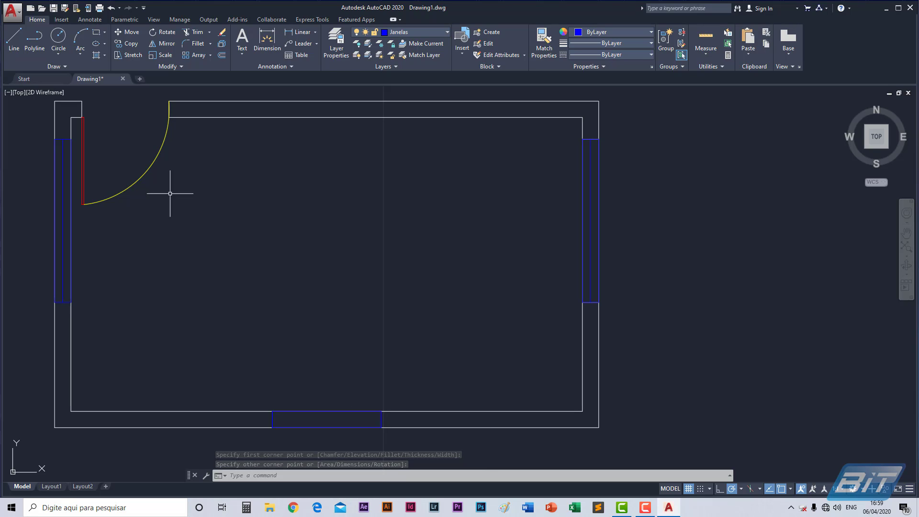
click(13, 38)
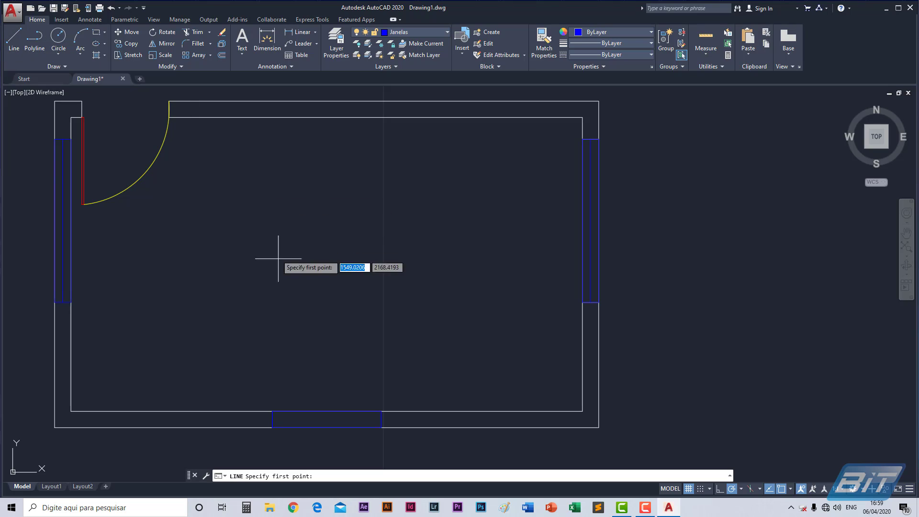
click(271, 420)
click(381, 420)
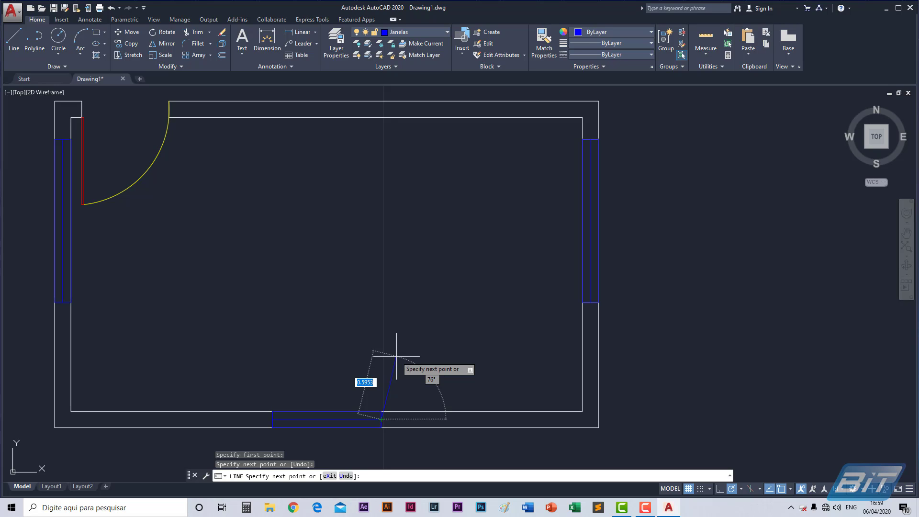
key(Return)
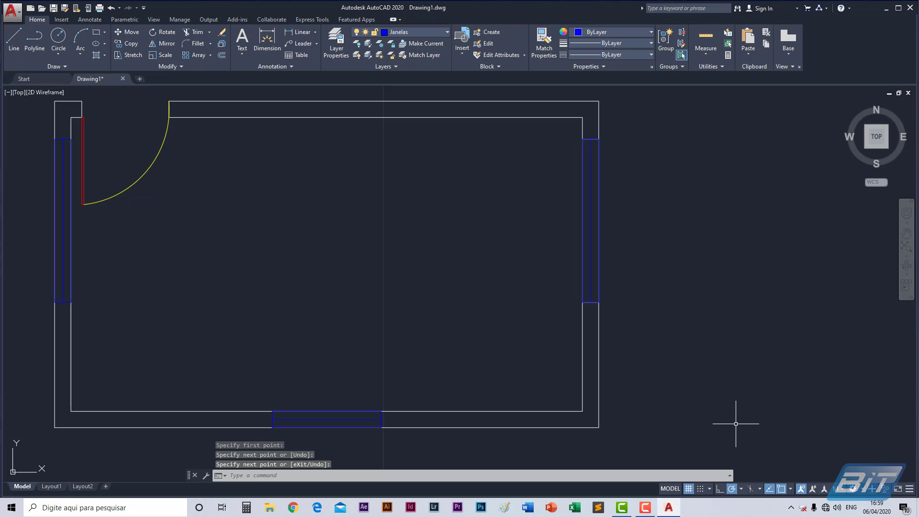
- Make Hachura Parede the current layer
mouse_move(348, 255)
middle_down()
mouse_move(382, 271)
mouse_move(442, 259)
middle_up()
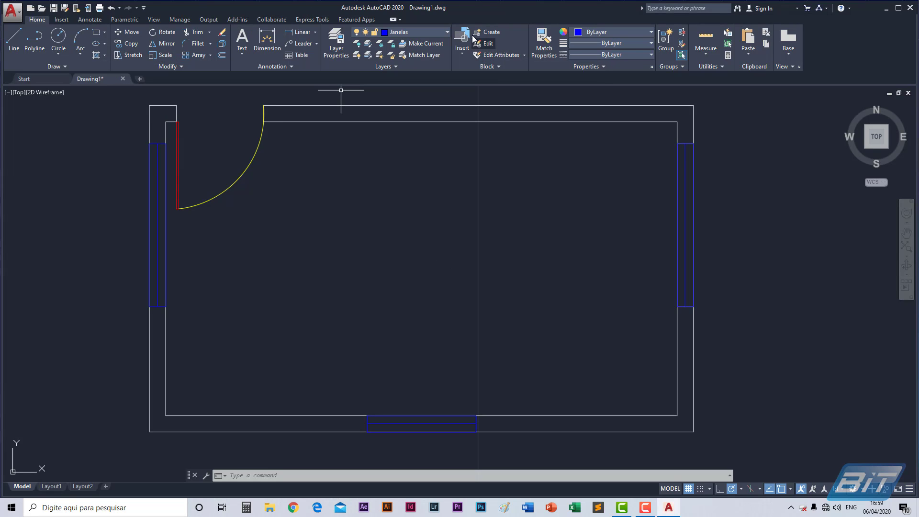
click(447, 32)
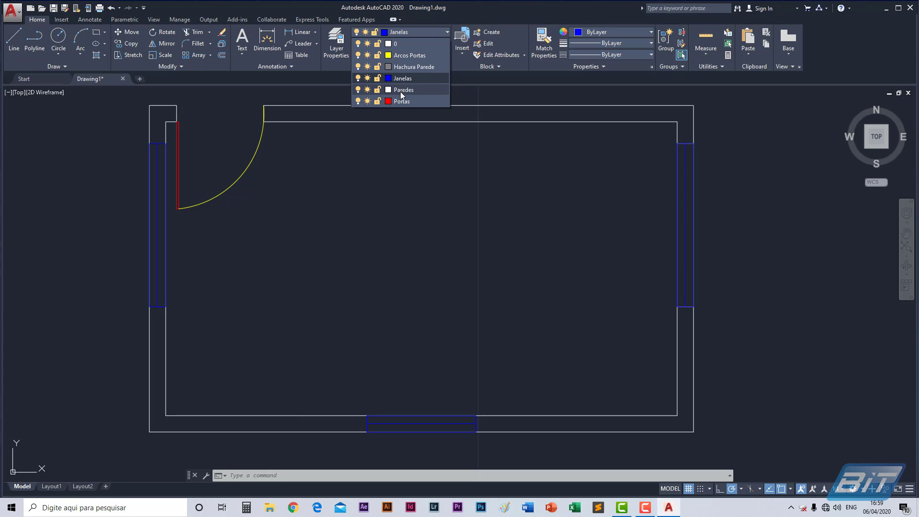
click(403, 67)
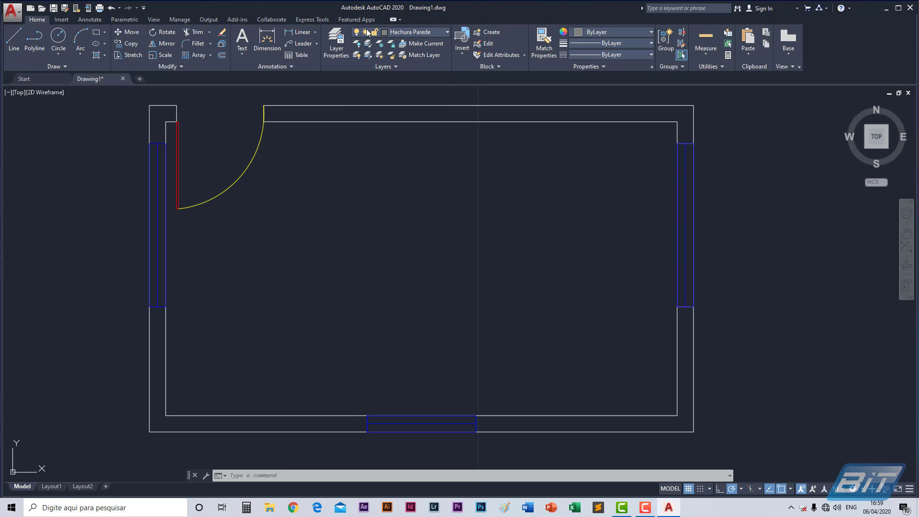
click(105, 54)
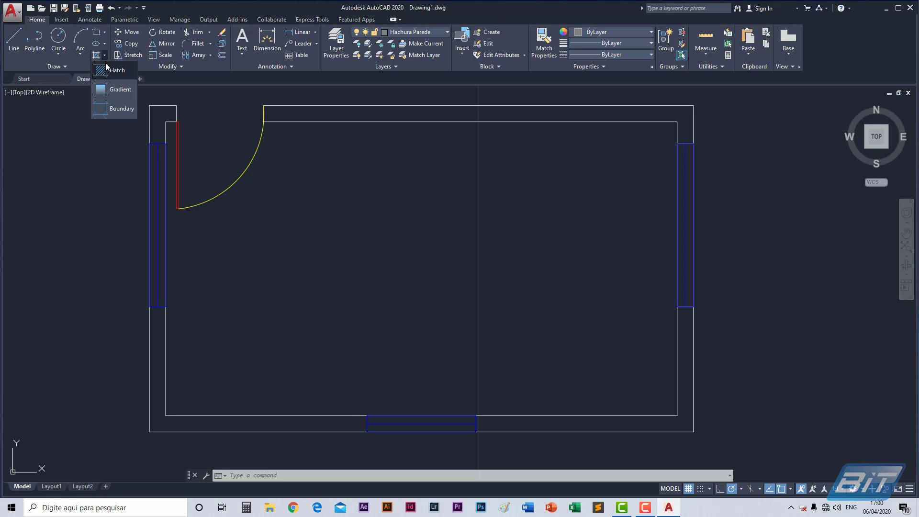
click(105, 71)
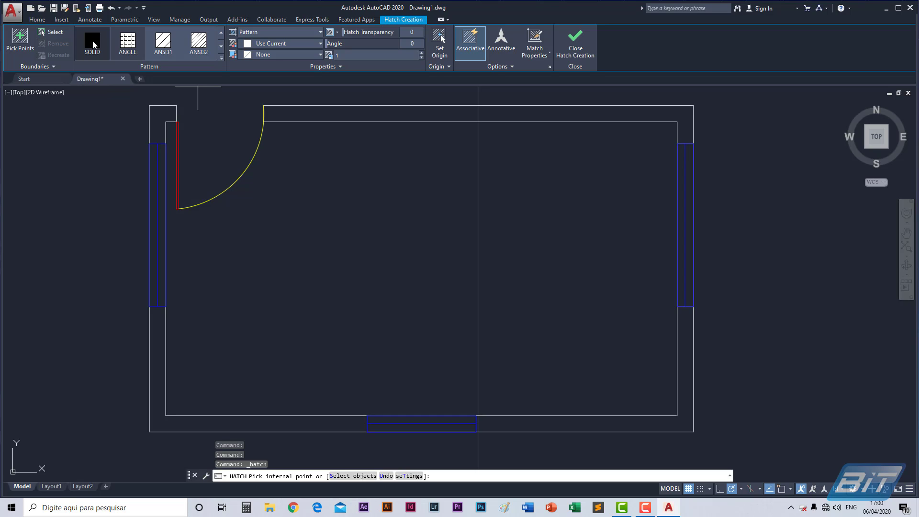
key(Escape)
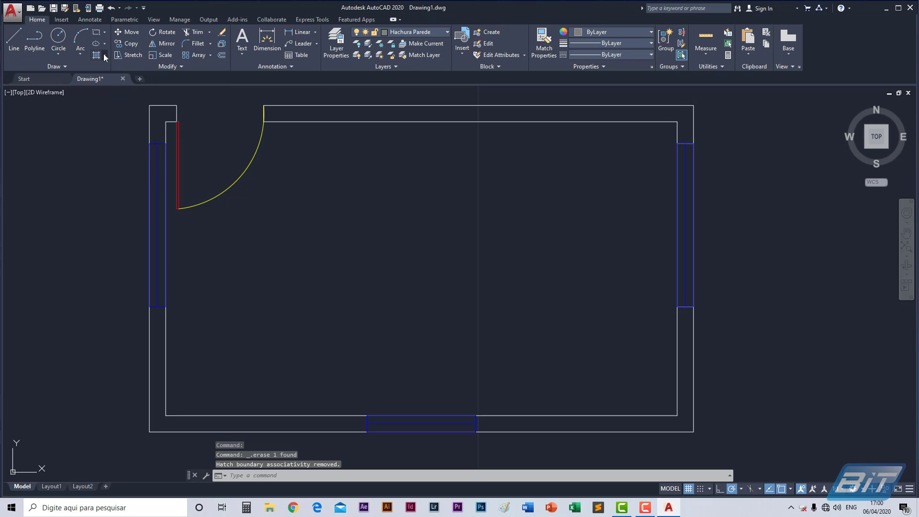
- Fill all four wall sections between the door and window openings with a SOLID hatch in the ByLayer colour
click(104, 55)
click(105, 70)
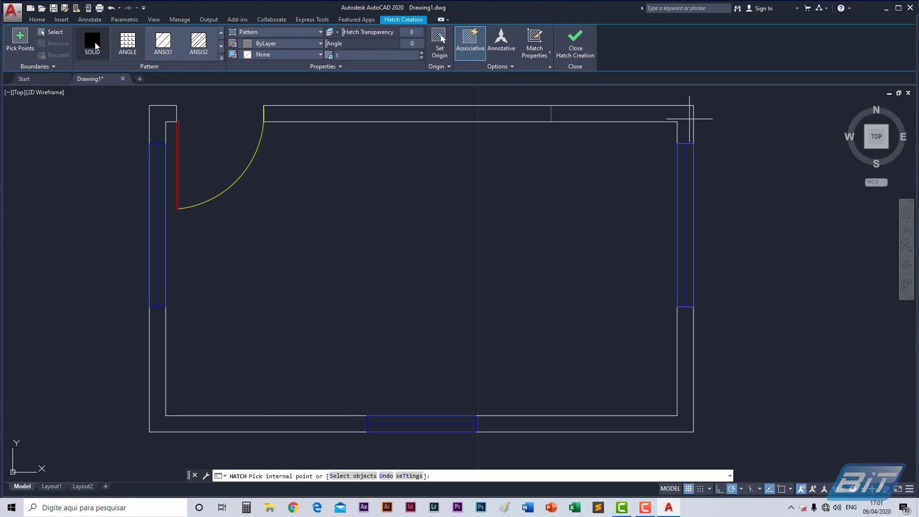
click(92, 42)
click(158, 127)
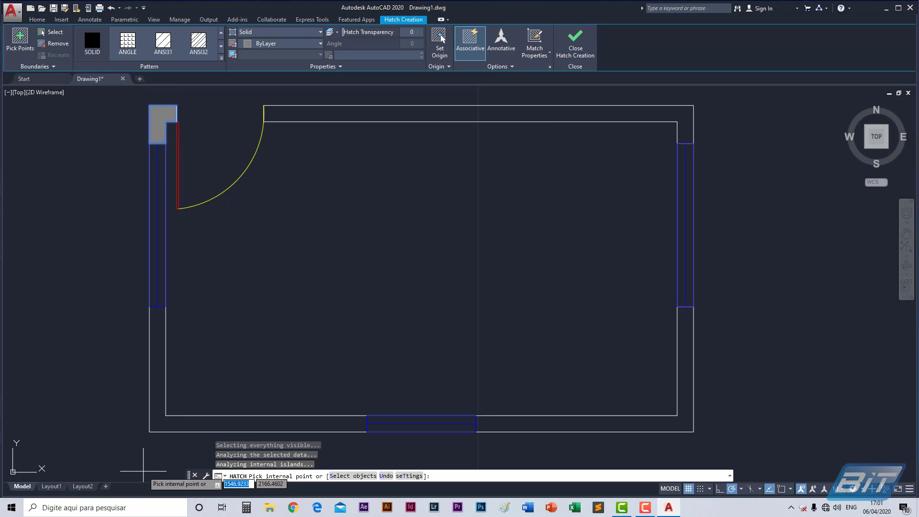
click(153, 383)
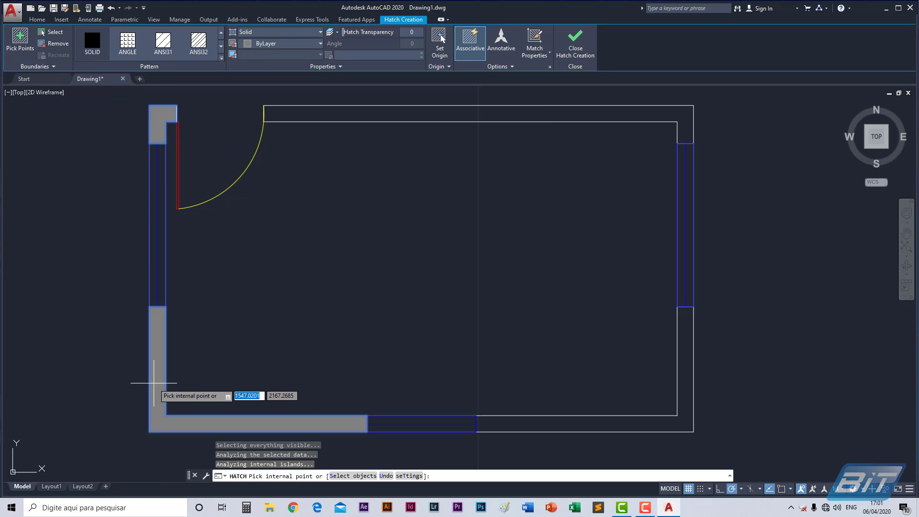
click(544, 421)
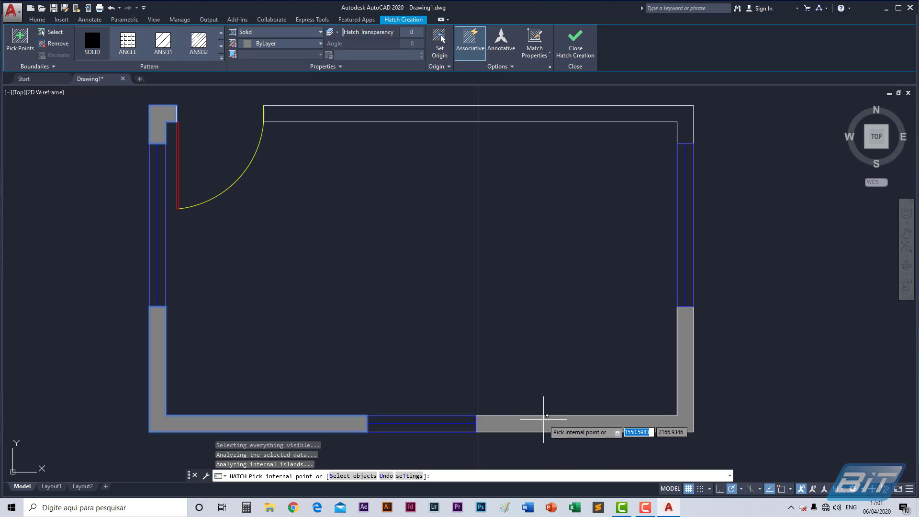
click(574, 117)
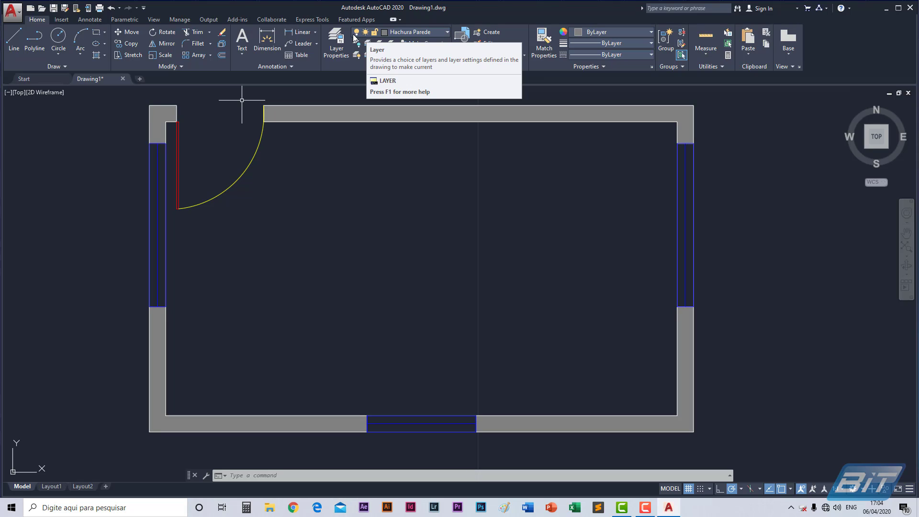
- Lock the Portas layer
click(450, 31)
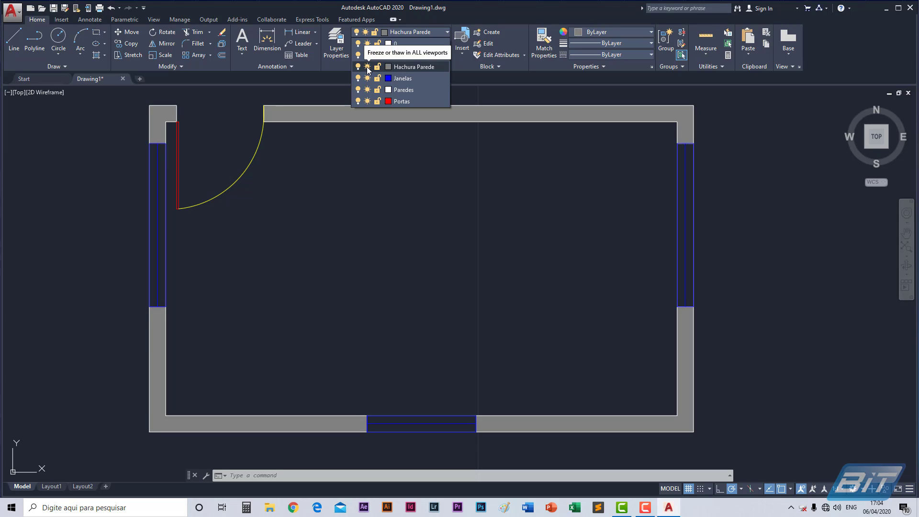
click(377, 101)
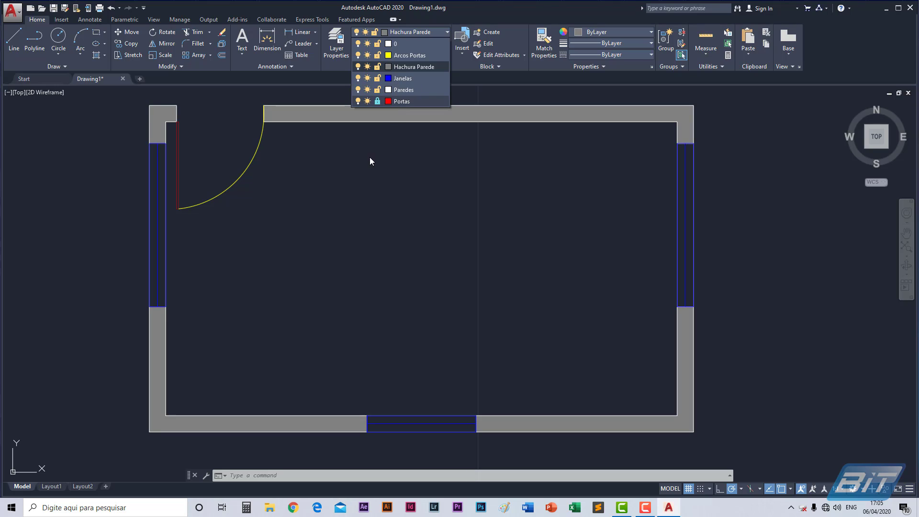
click(330, 185)
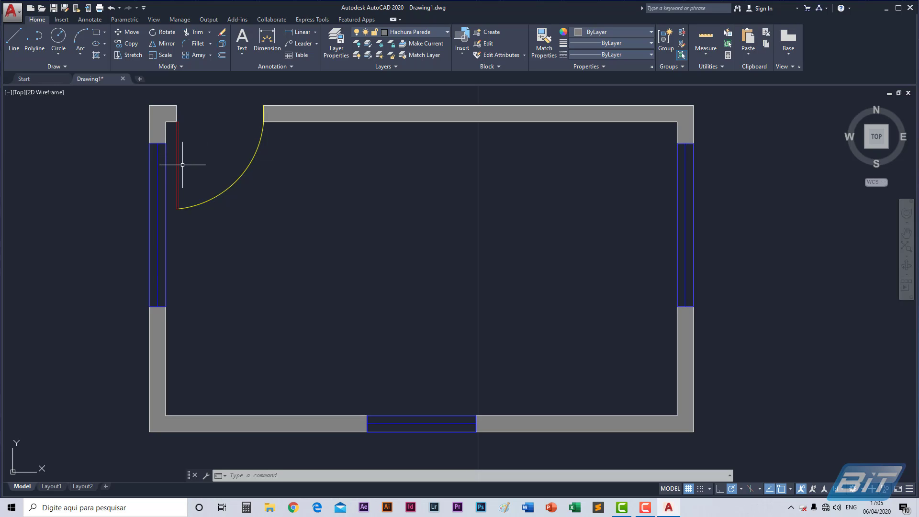
- Try to erase the red door leaf on the locked Portas layer
mouse_move(178, 164)
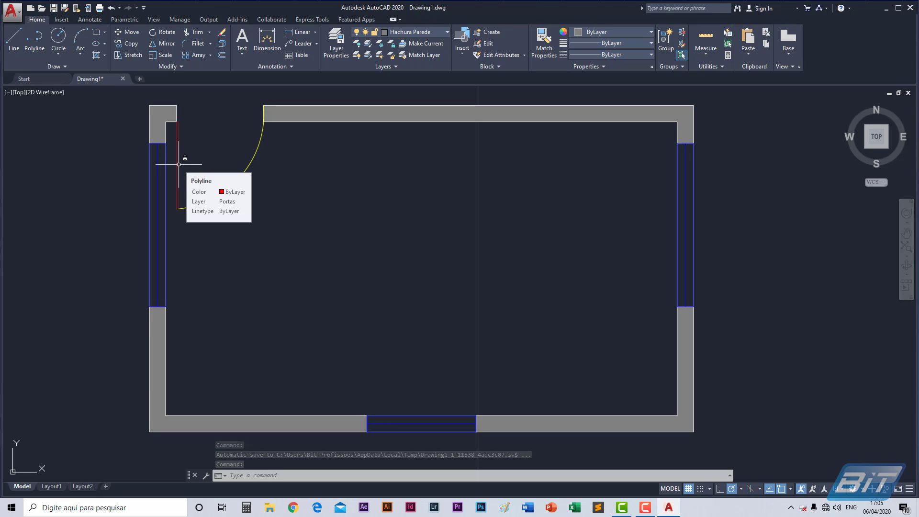
click(179, 165)
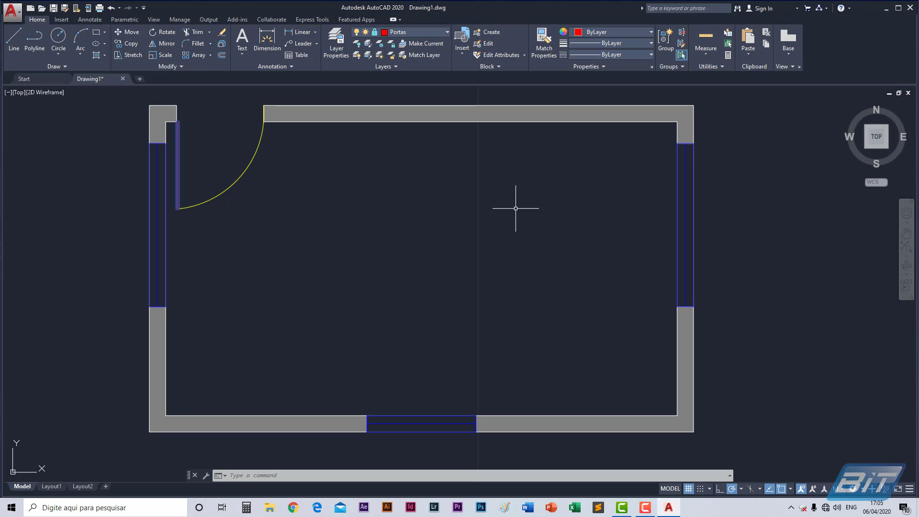
key(Delete)
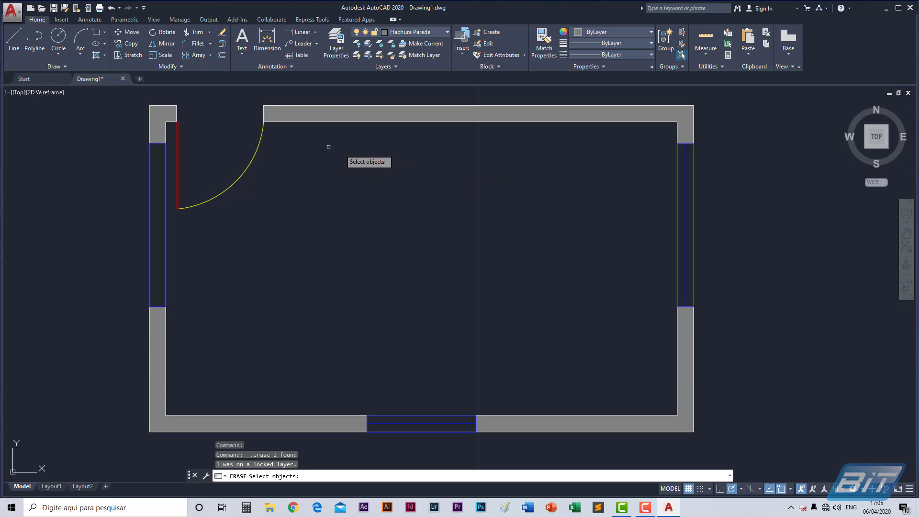
key(Escape)
- Try to reassign the red door leaf to the Arcos Portas layer and dismiss the locked-layer warning
click(177, 151)
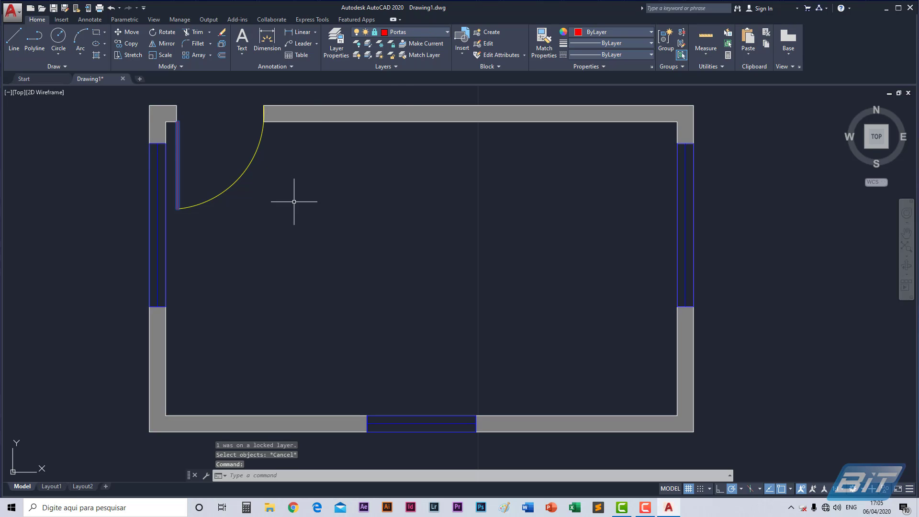
click(408, 32)
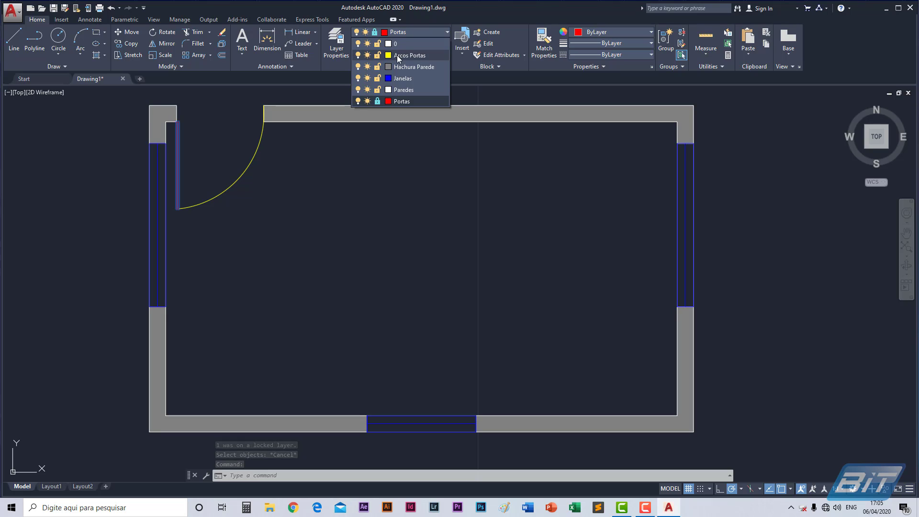
click(397, 56)
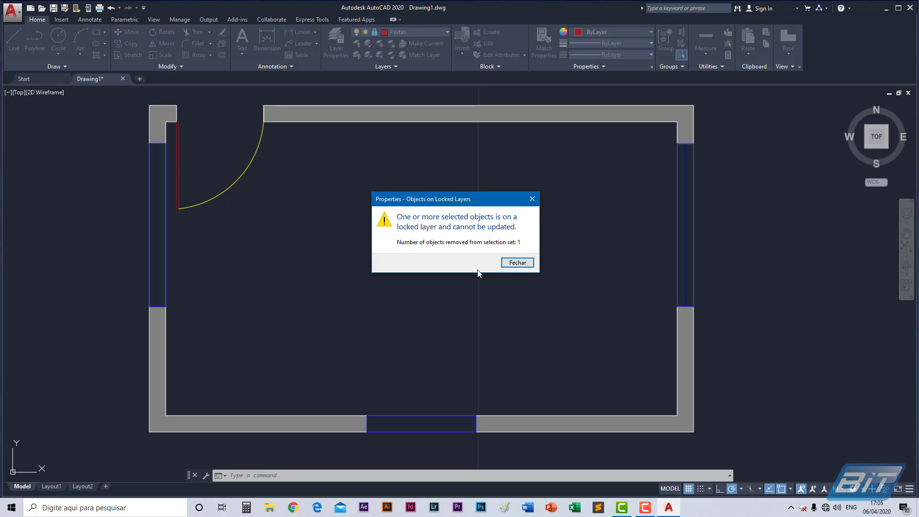
click(518, 263)
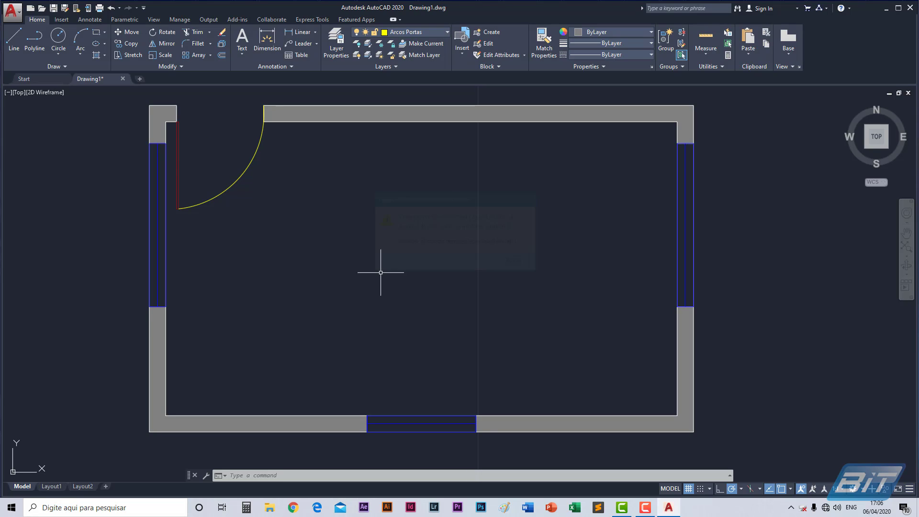
- Unlock the Portas layer
click(447, 33)
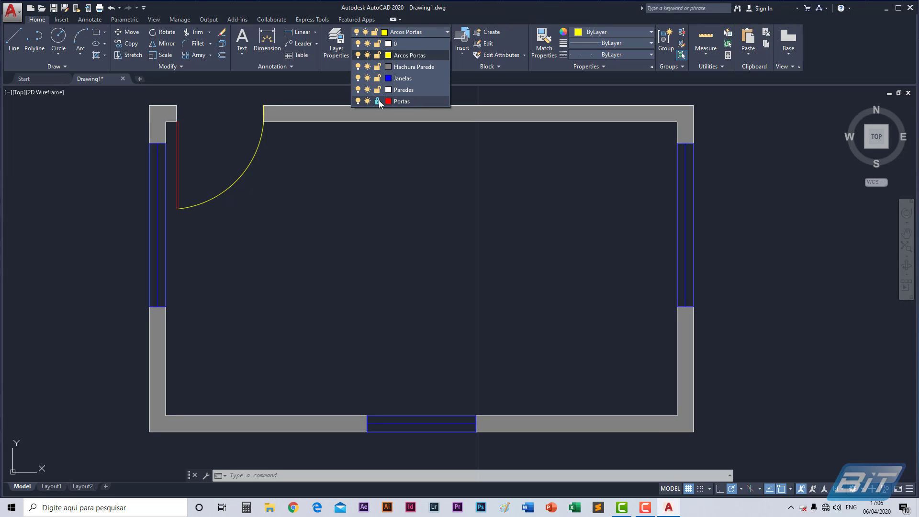
click(377, 102)
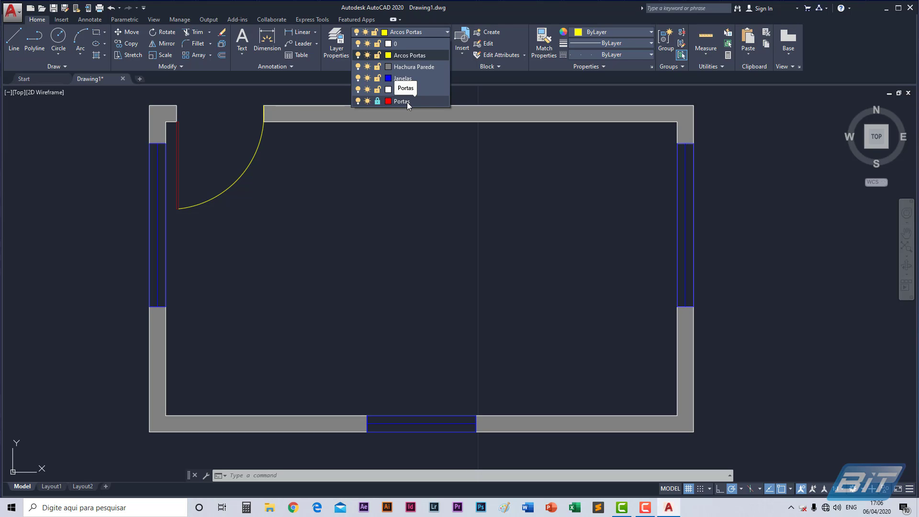
click(377, 101)
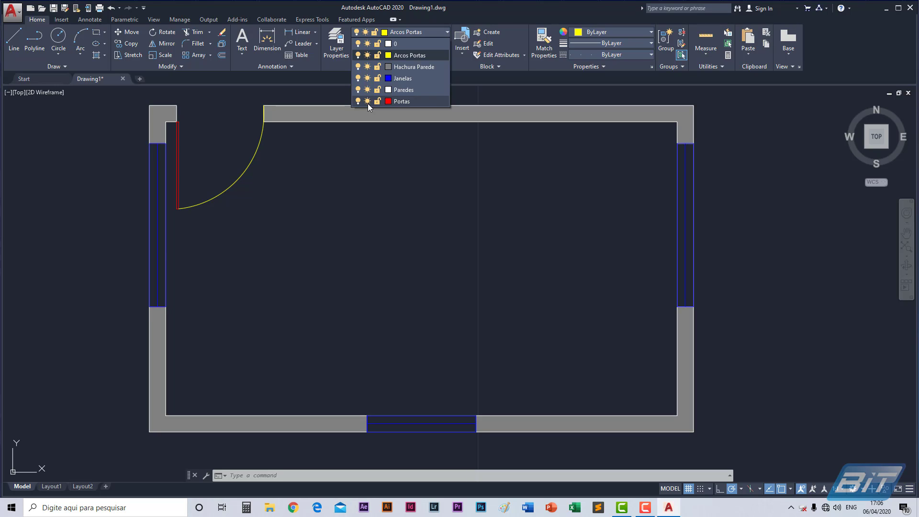
click(191, 262)
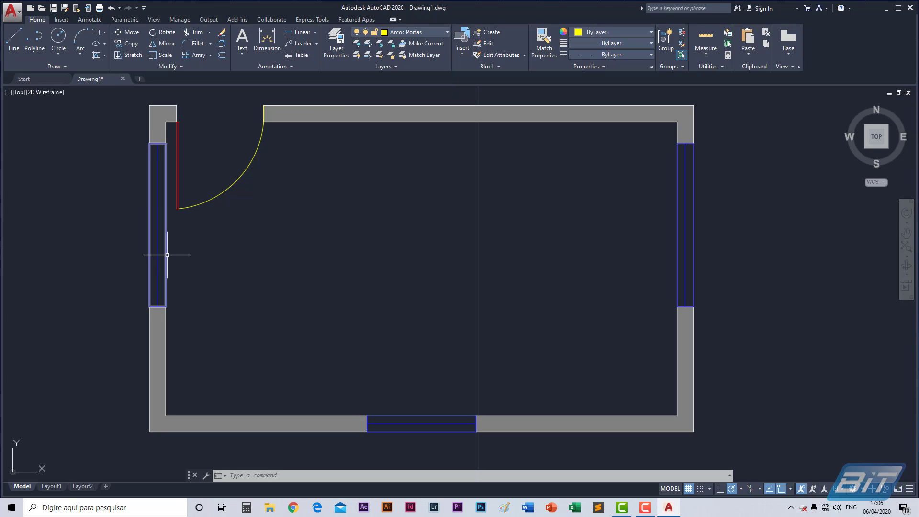
- Select the left window to identify its layer, and turn the Janelas layer off and back on
click(166, 254)
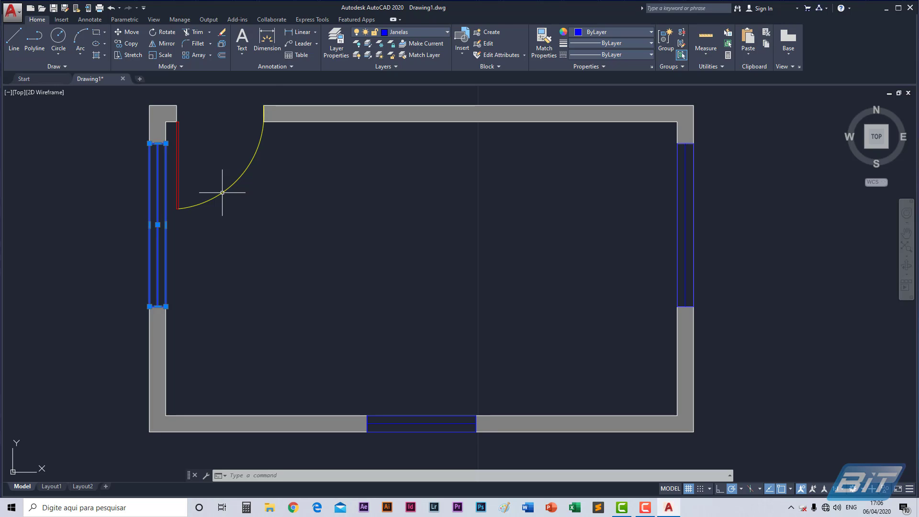
click(442, 32)
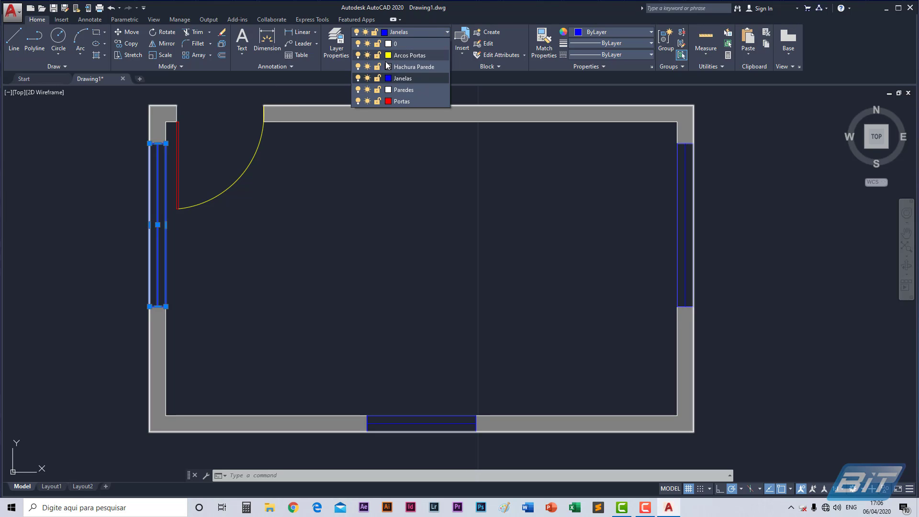
click(358, 78)
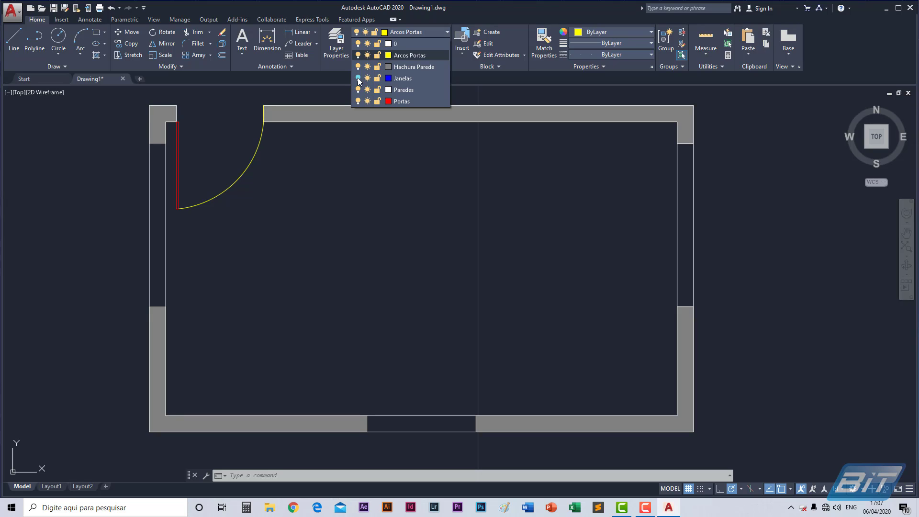
click(358, 78)
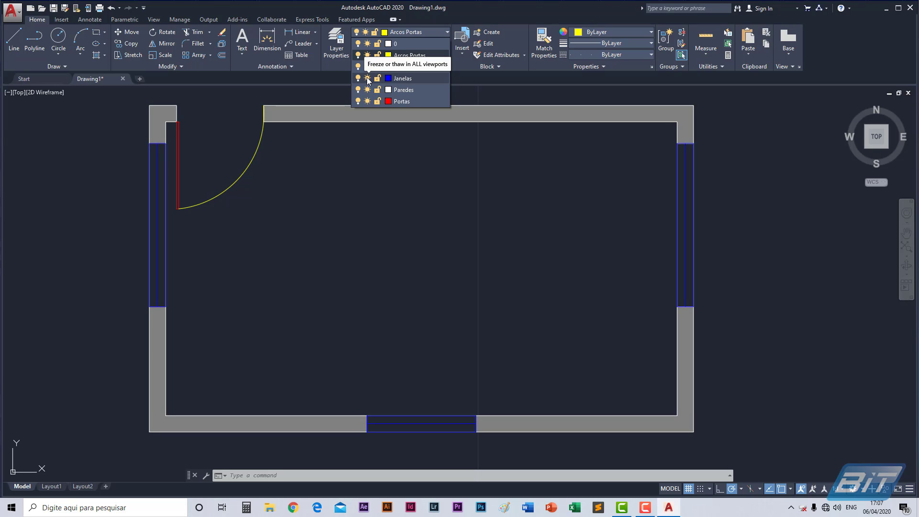
- Freeze the Janelas layer in all viewports and thaw it again
click(367, 78)
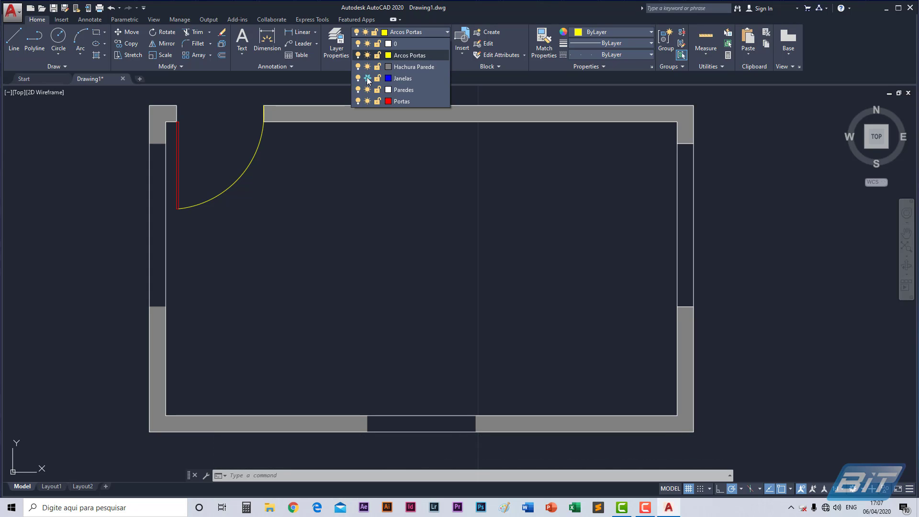
click(368, 79)
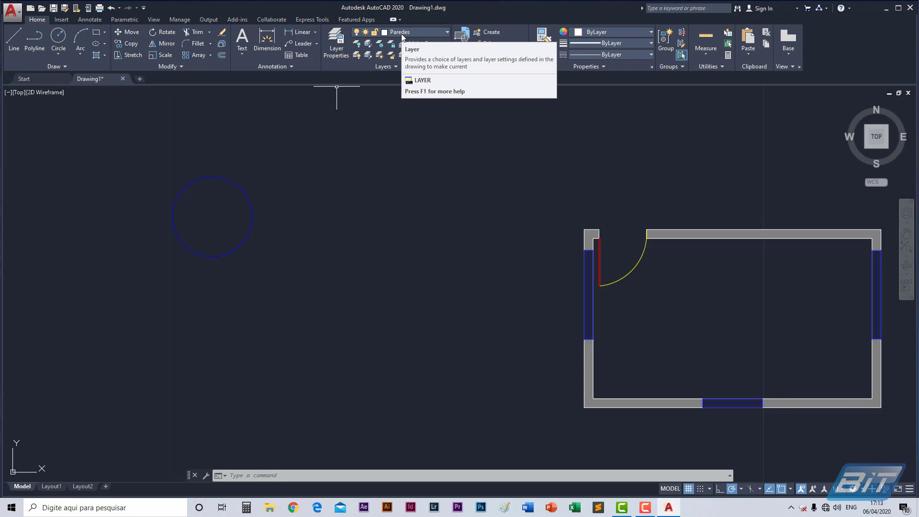
- Turn off plotting for the Paredes layer in the layer properties and close the layer manager
click(341, 47)
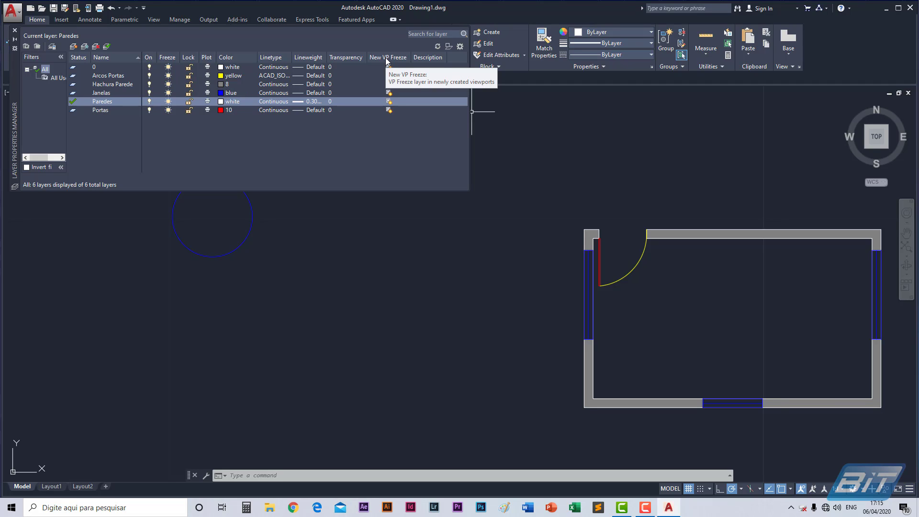
click(208, 102)
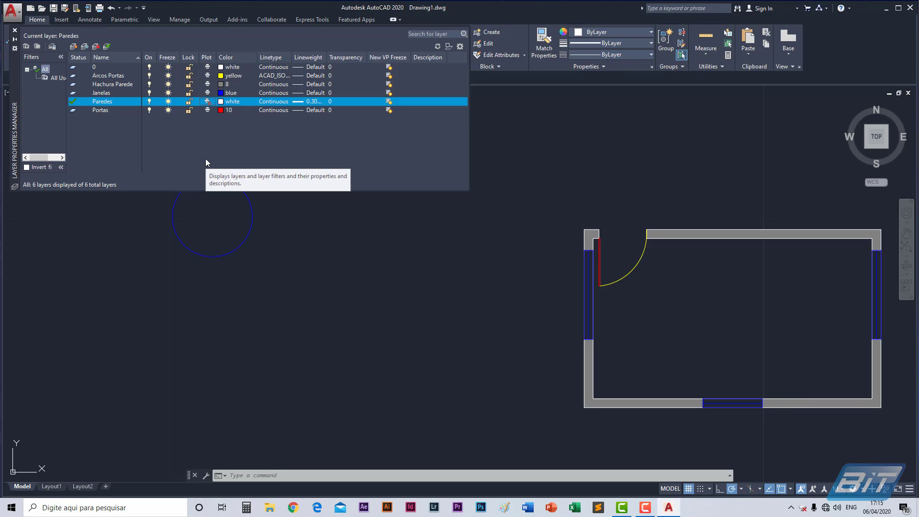
click(15, 30)
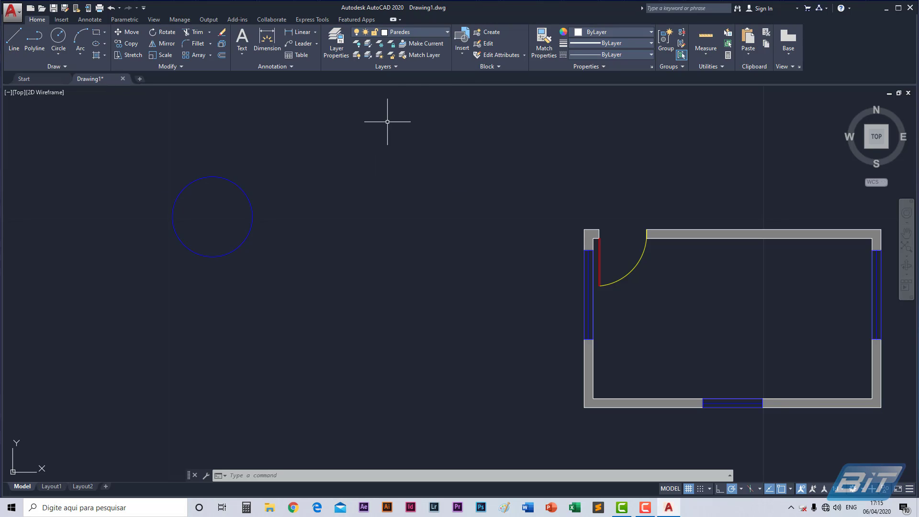
click(315, 31)
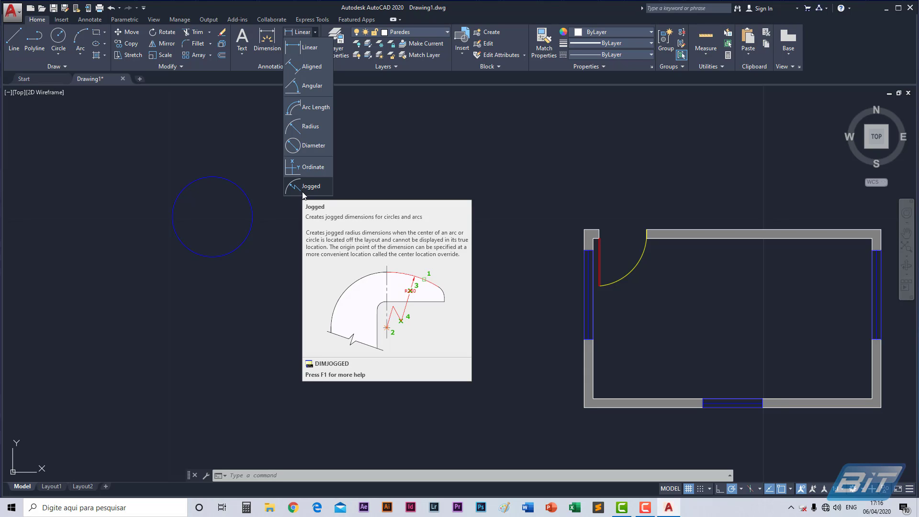
click(725, 443)
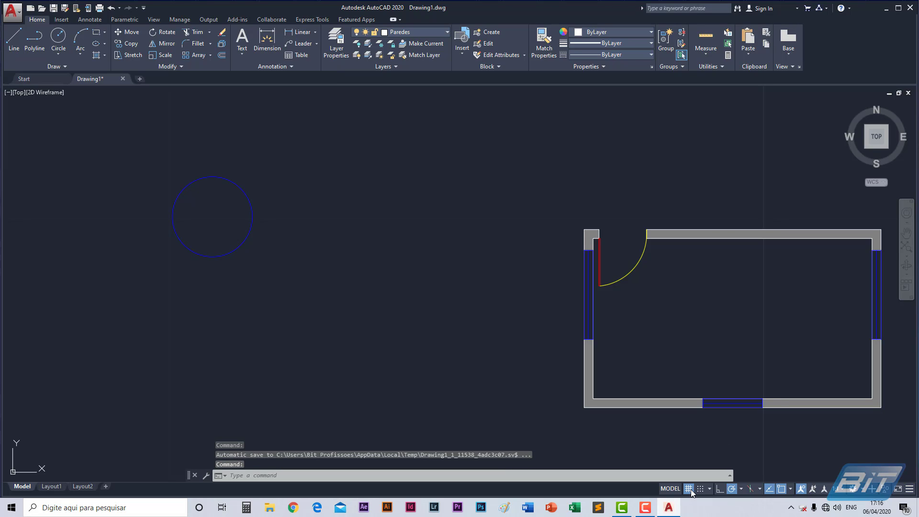